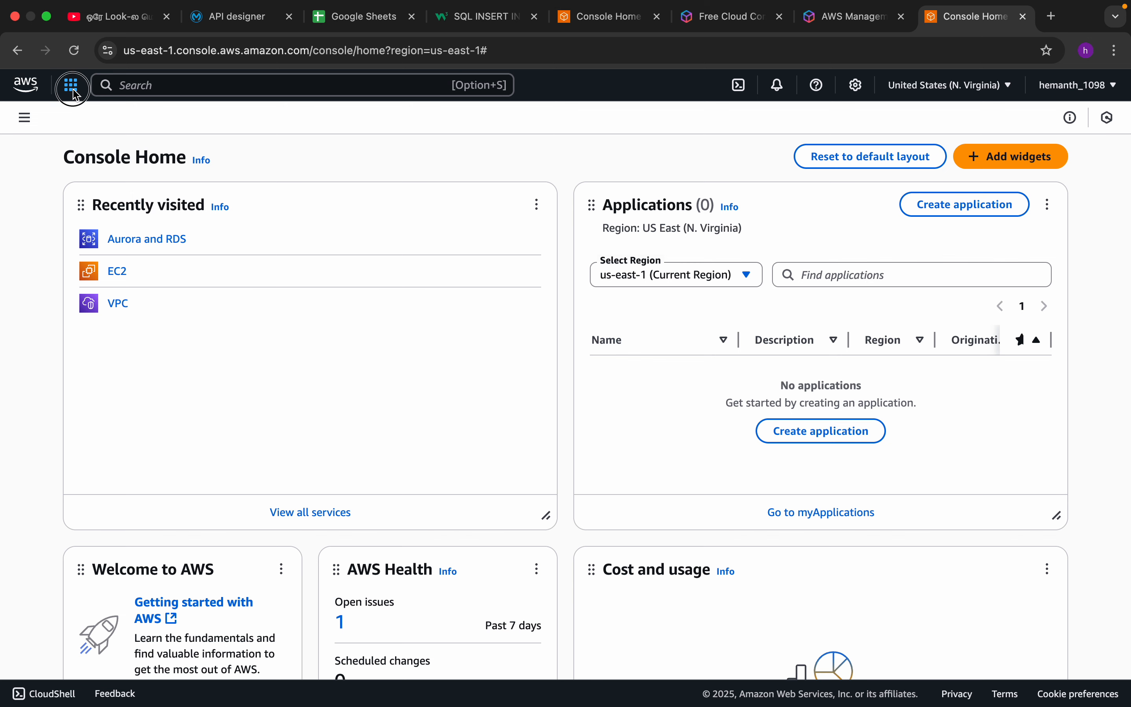
Open the Aurora and RDS service from the Database category and dismiss the Aurora I/O-Optimized announcement.
{"action": "left_click", "coordinate": [73, 89]}
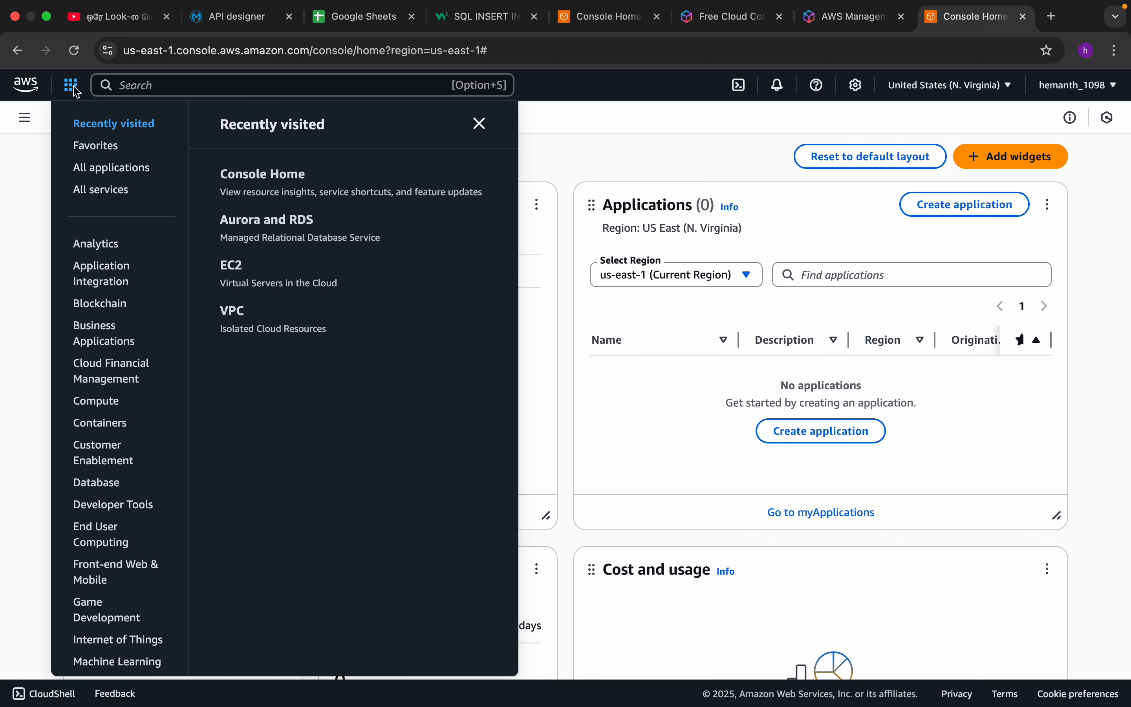
{"action": "left_click", "coordinate": [45, 112]}
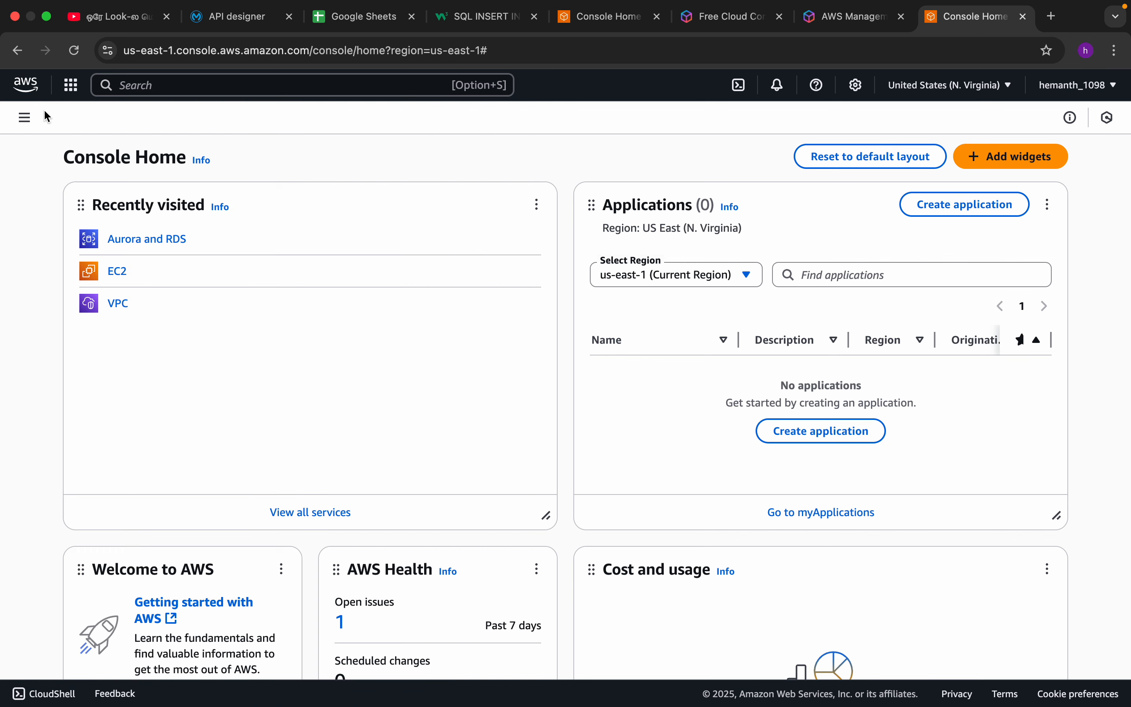
{"action": "left_click", "coordinate": [71, 87]}
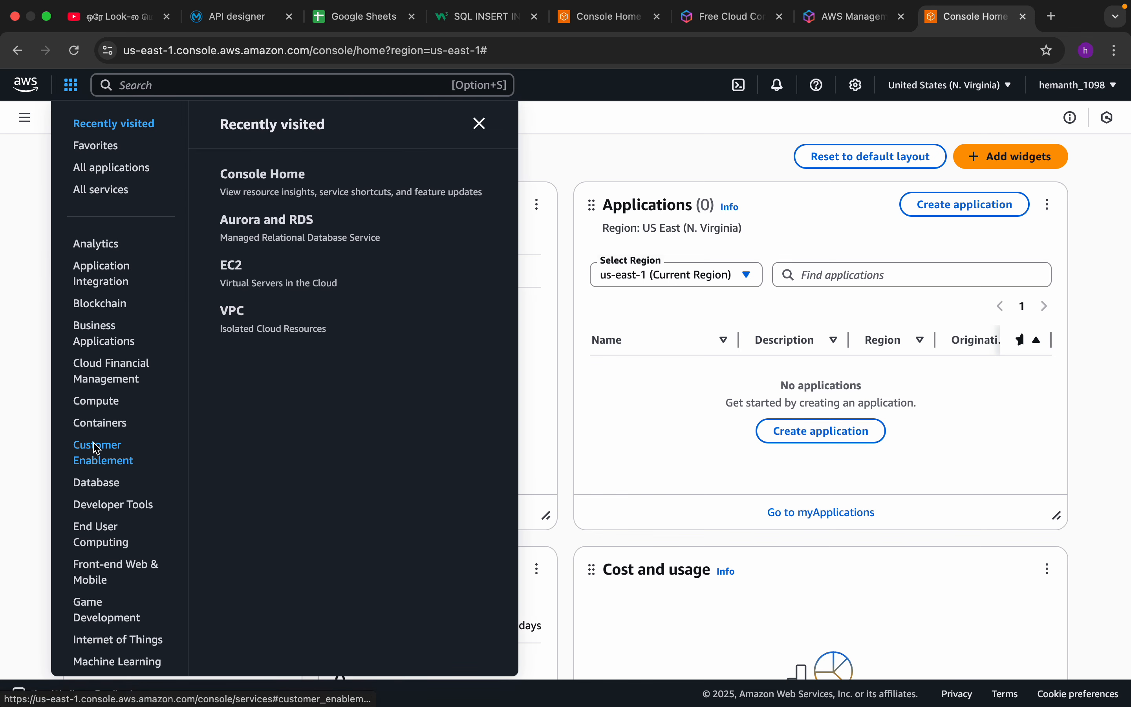
{"action": "left_click", "coordinate": [99, 484]}
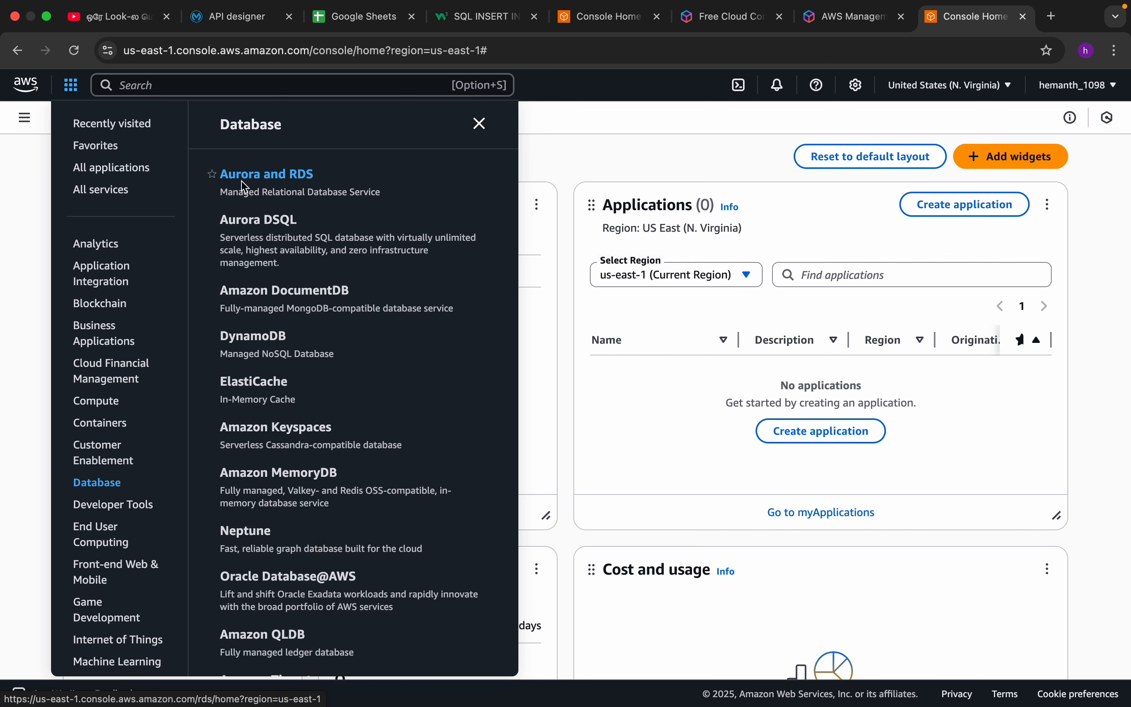
{"action": "left_click", "coordinate": [281, 182]}
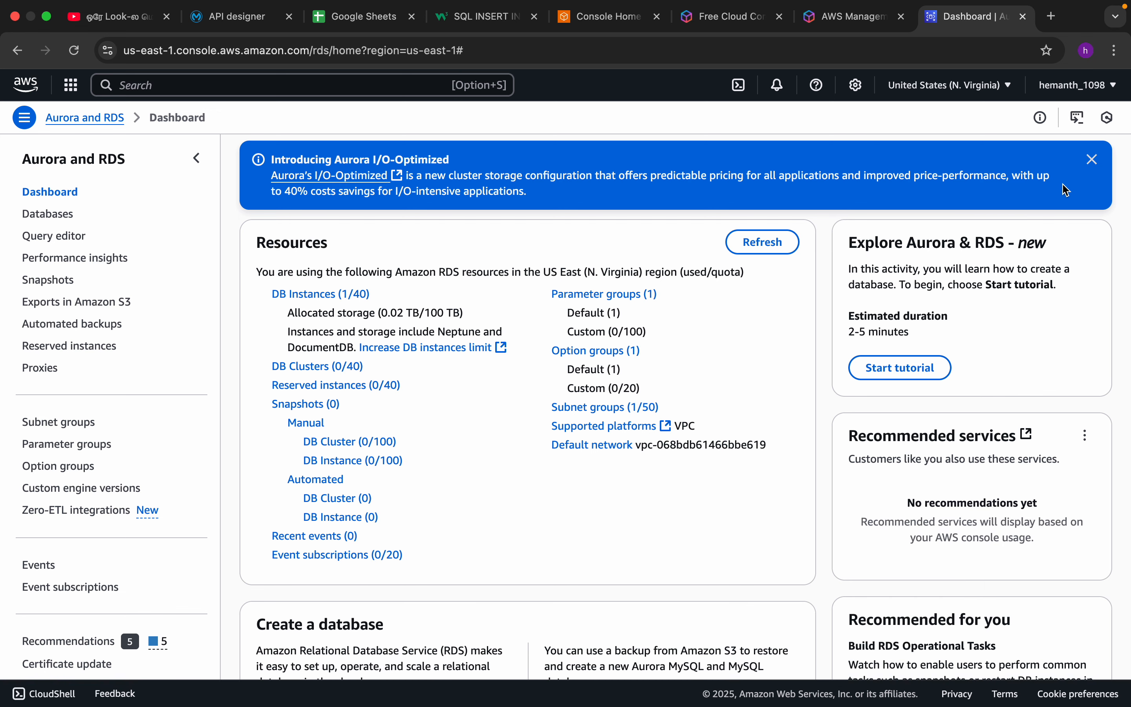
{"action": "left_click", "coordinate": [1092, 159]}
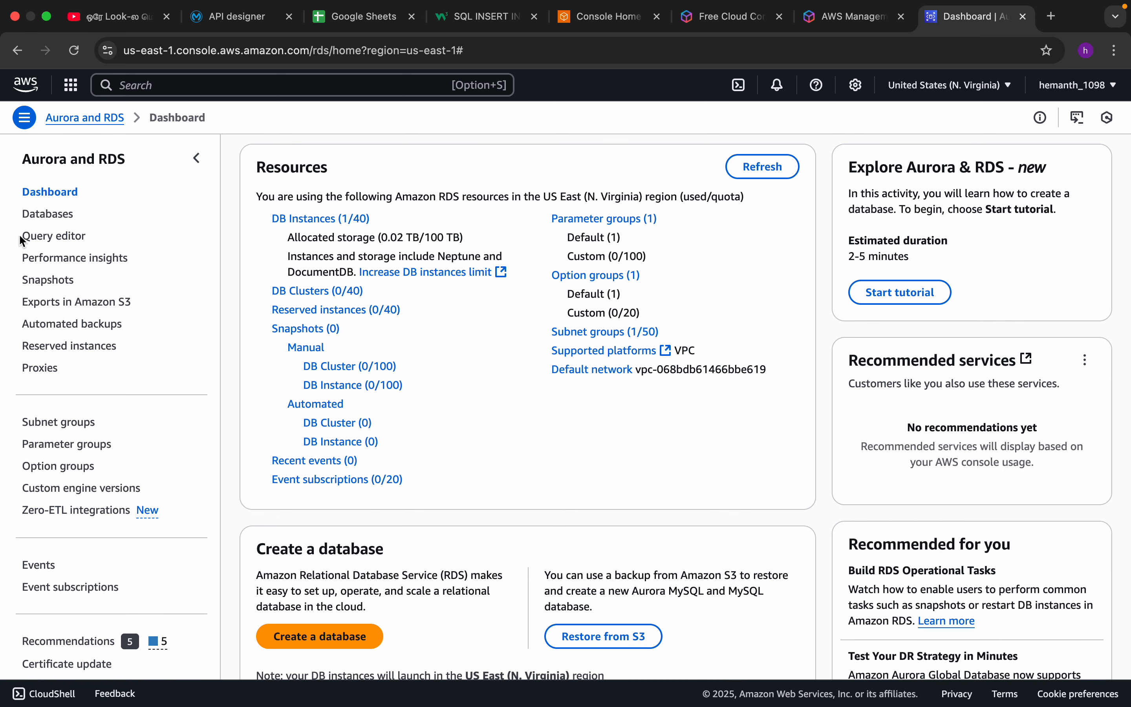
Open the list of RDS databases and dismiss the notification banners above it.
{"action": "left_click", "coordinate": [46, 214]}
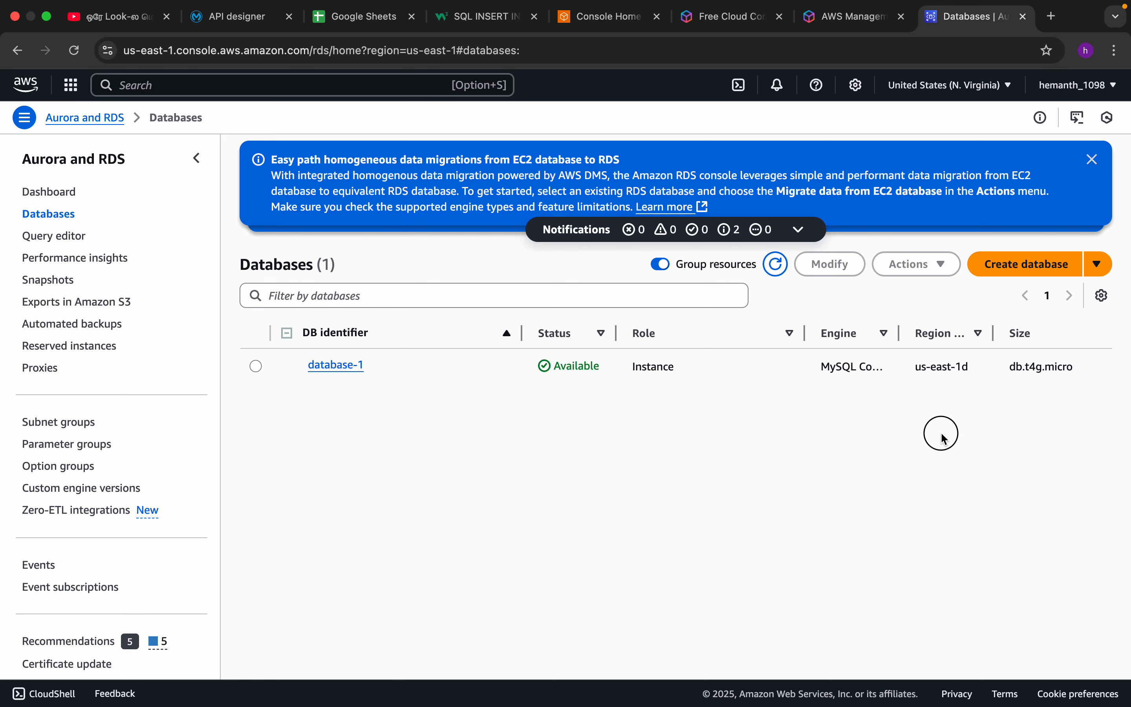
{"action": "left_click", "coordinate": [1092, 161]}
{"action": "left_click", "coordinate": [1092, 161]}
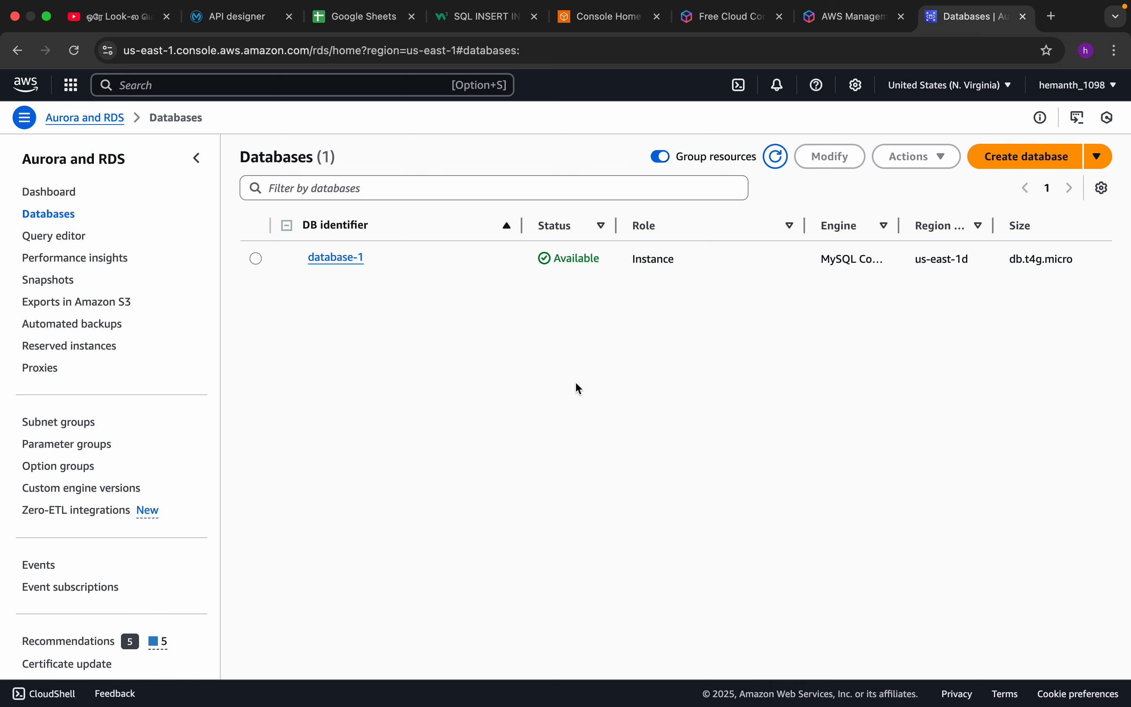
Start creating a new database and choose MySQL as the engine type.
{"action": "left_click", "coordinate": [1019, 167]}
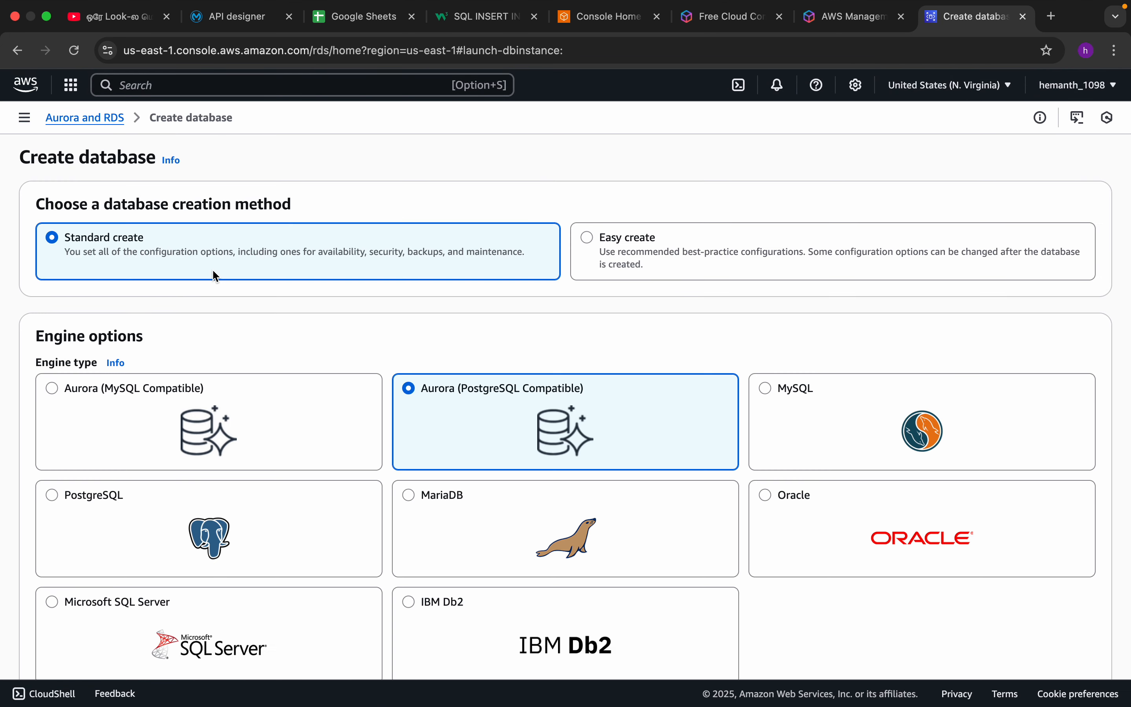
{"action": "scroll", "coordinate": [418, 393], "scroll_direction": "down", "scroll_amount": 3}
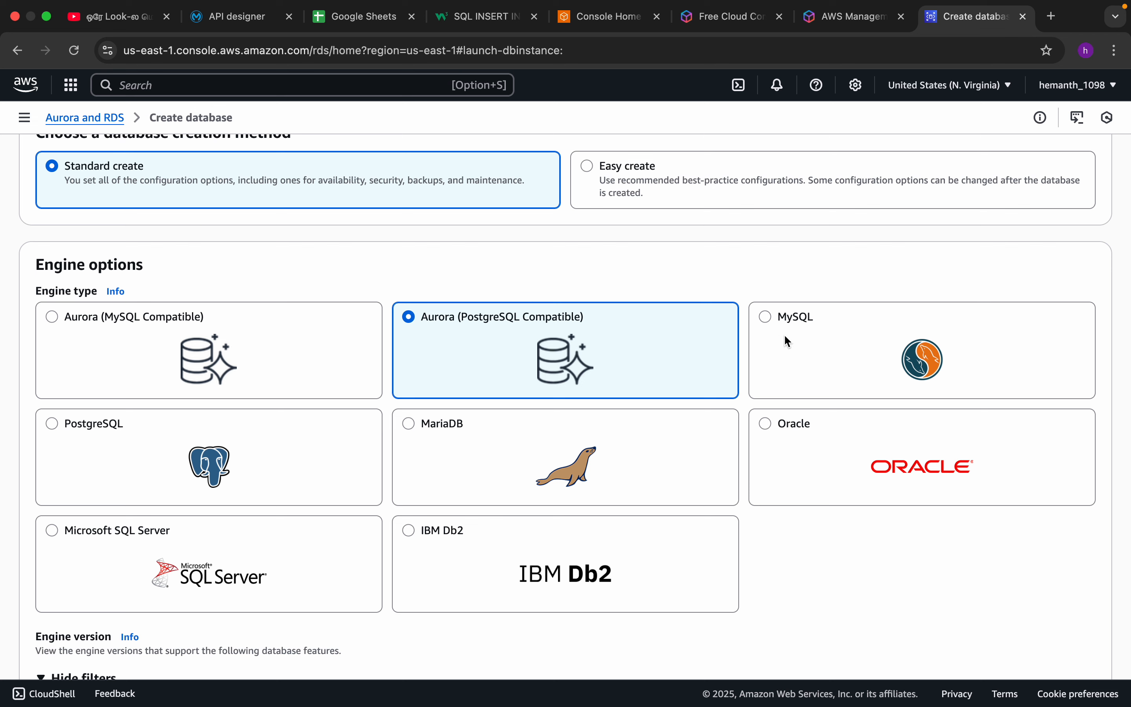
{"action": "left_click", "coordinate": [775, 327]}
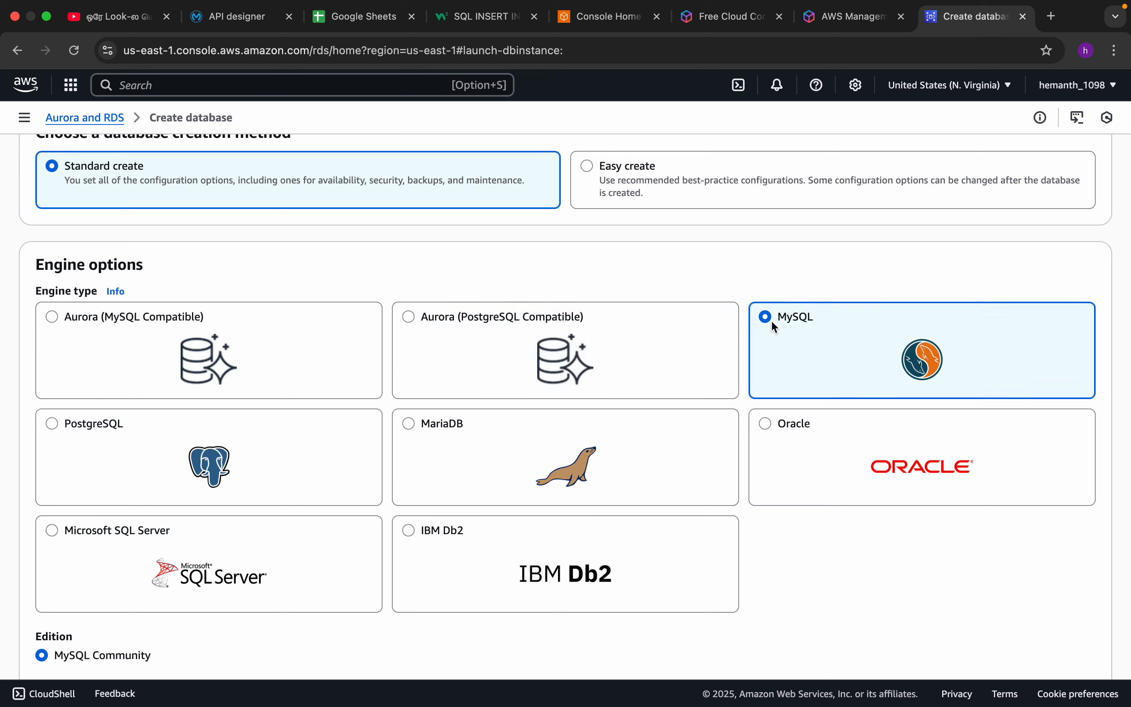
Apply the Sandbox template to the new MySQL database.
{"action": "scroll", "coordinate": [557, 313], "scroll_direction": "down", "scroll_amount": 2}
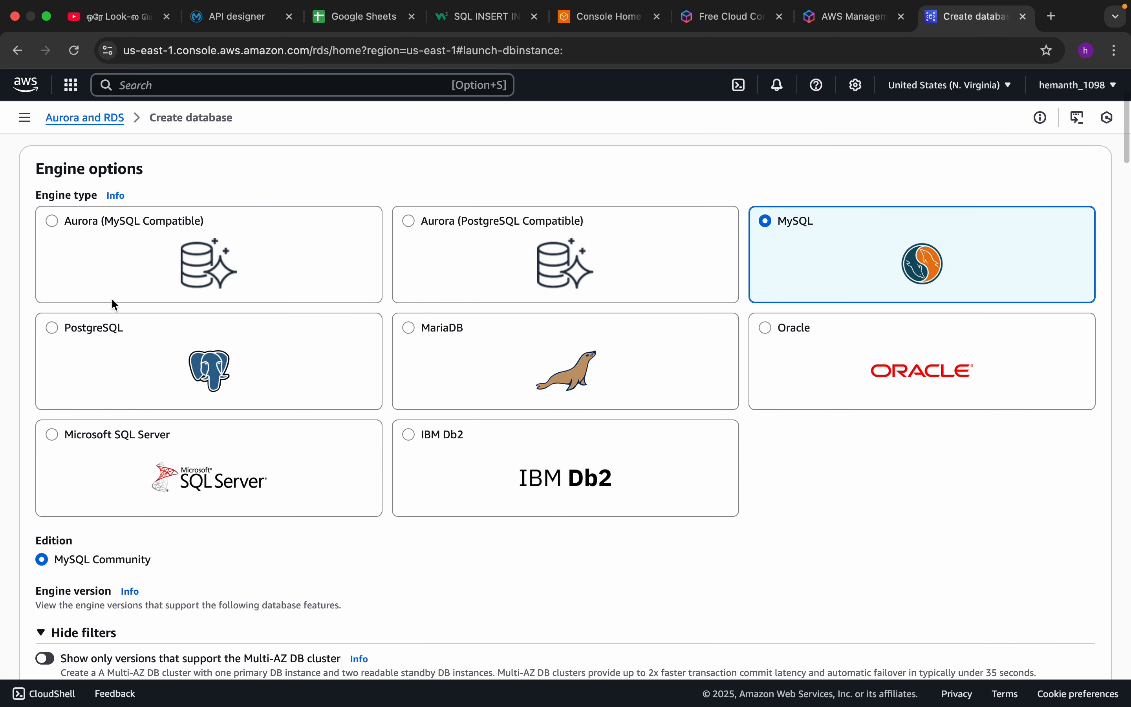
{"action": "scroll", "coordinate": [114, 309], "scroll_direction": "down", "scroll_amount": 3}
{"action": "scroll", "coordinate": [116, 317], "scroll_direction": "down", "scroll_amount": 6}
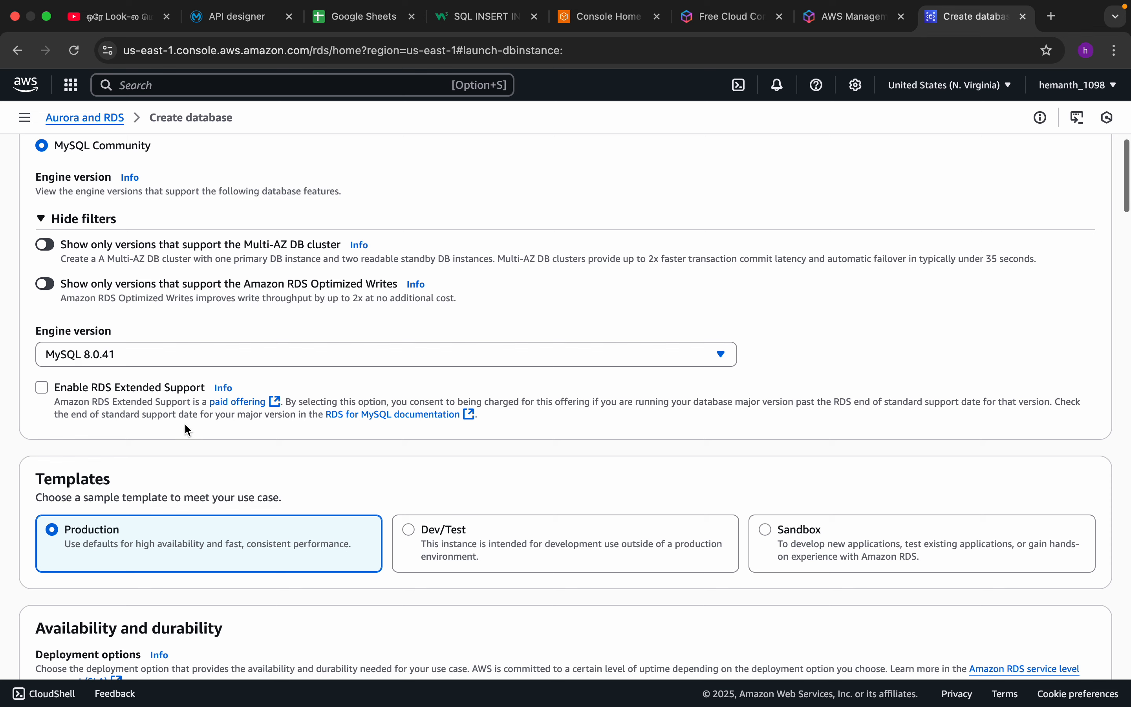
{"action": "scroll", "coordinate": [226, 436], "scroll_direction": "down", "scroll_amount": 2}
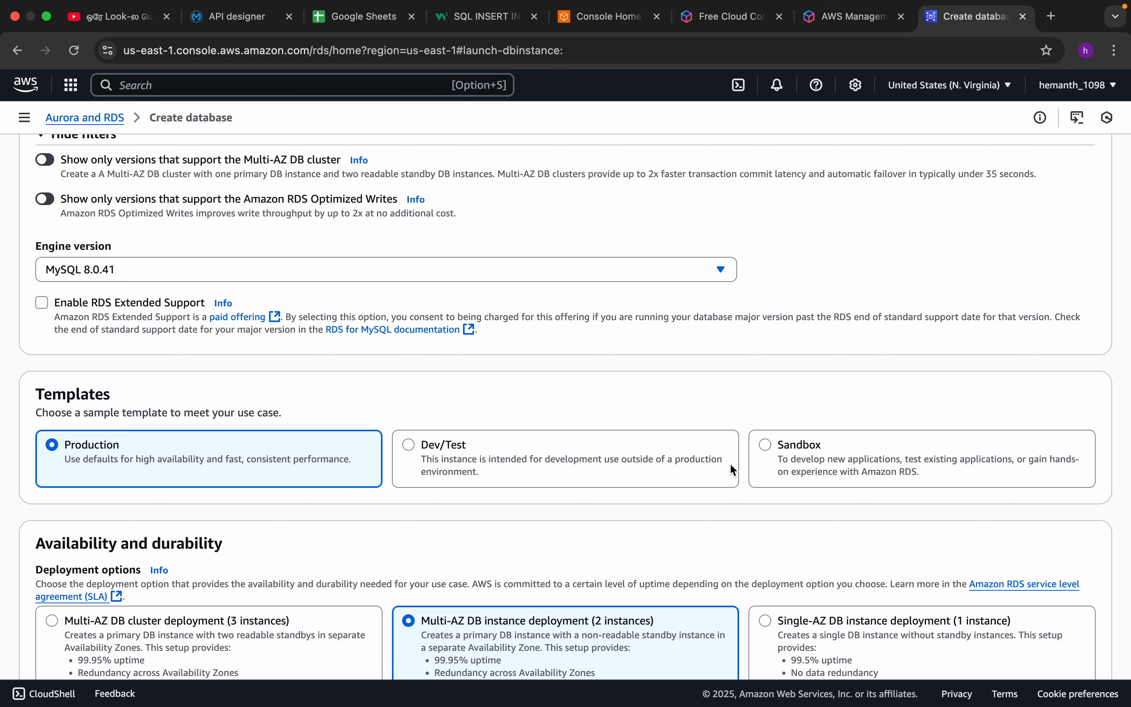
{"action": "left_click", "coordinate": [769, 447]}
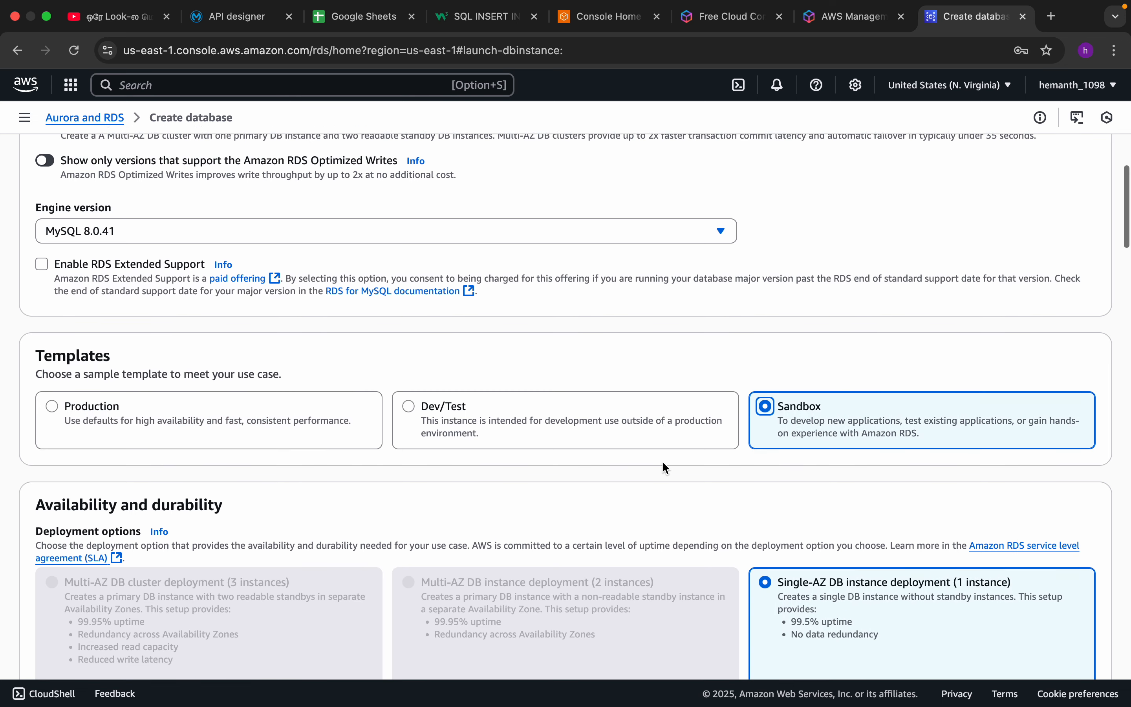
Review the deployment options, DB instance identifier, master username and credentials management settings of the new database.
{"action": "scroll", "coordinate": [664, 467], "scroll_direction": "down", "scroll_amount": 5}
{"action": "scroll", "coordinate": [669, 466], "scroll_direction": "down", "scroll_amount": 2}
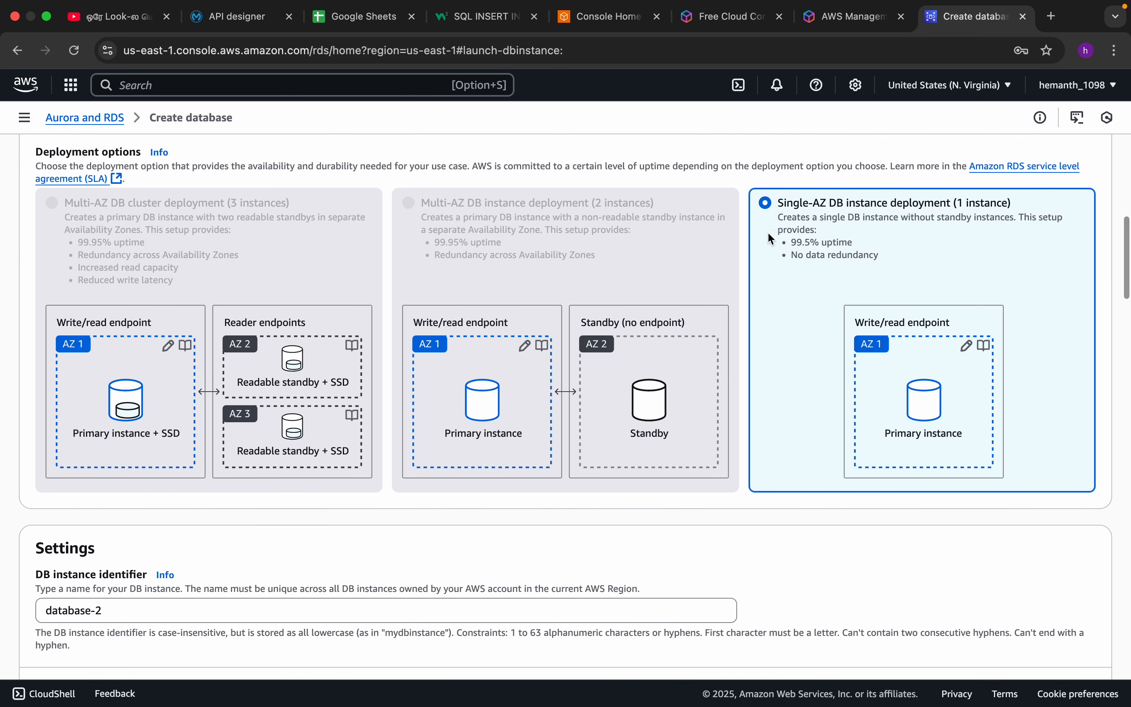
{"action": "scroll", "coordinate": [534, 498], "scroll_direction": "down", "scroll_amount": 6}
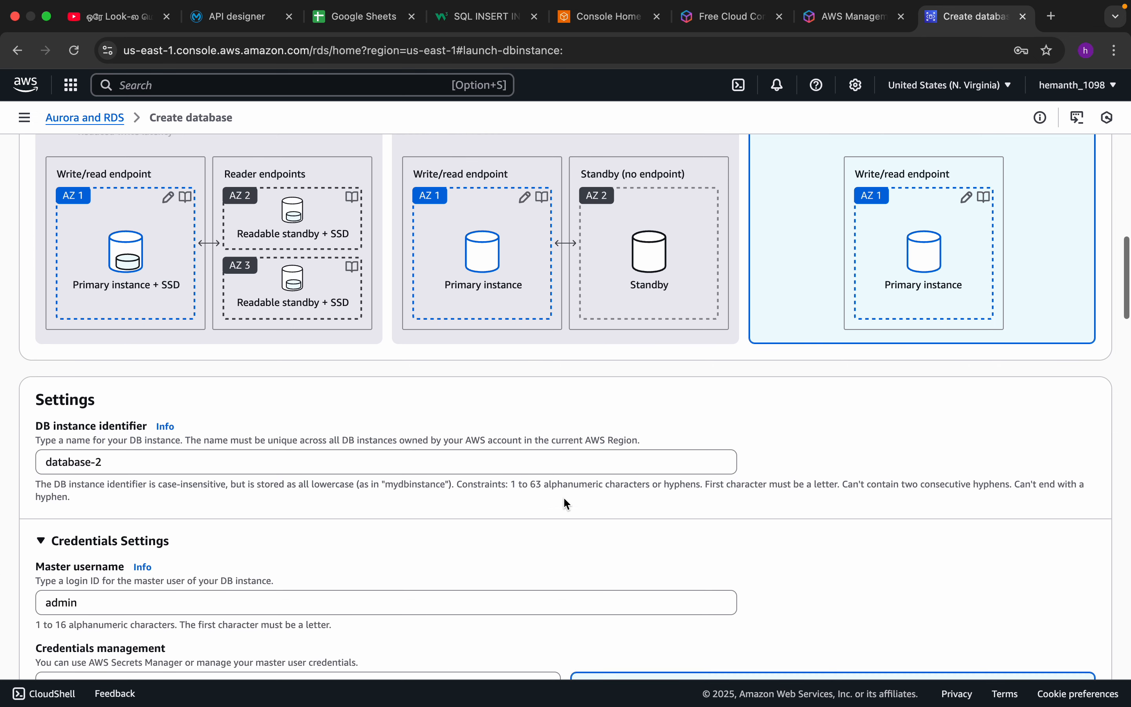
{"action": "scroll", "coordinate": [248, 533], "scroll_direction": "down", "scroll_amount": 1}
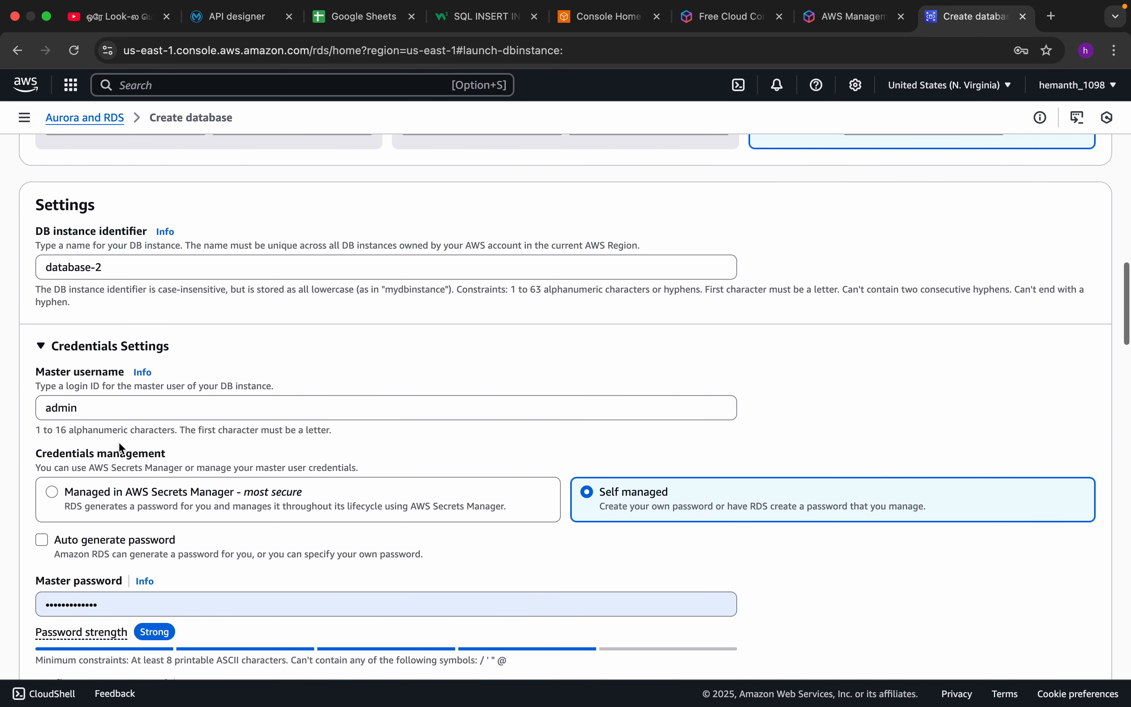
{"action": "left_click", "coordinate": [118, 414]}
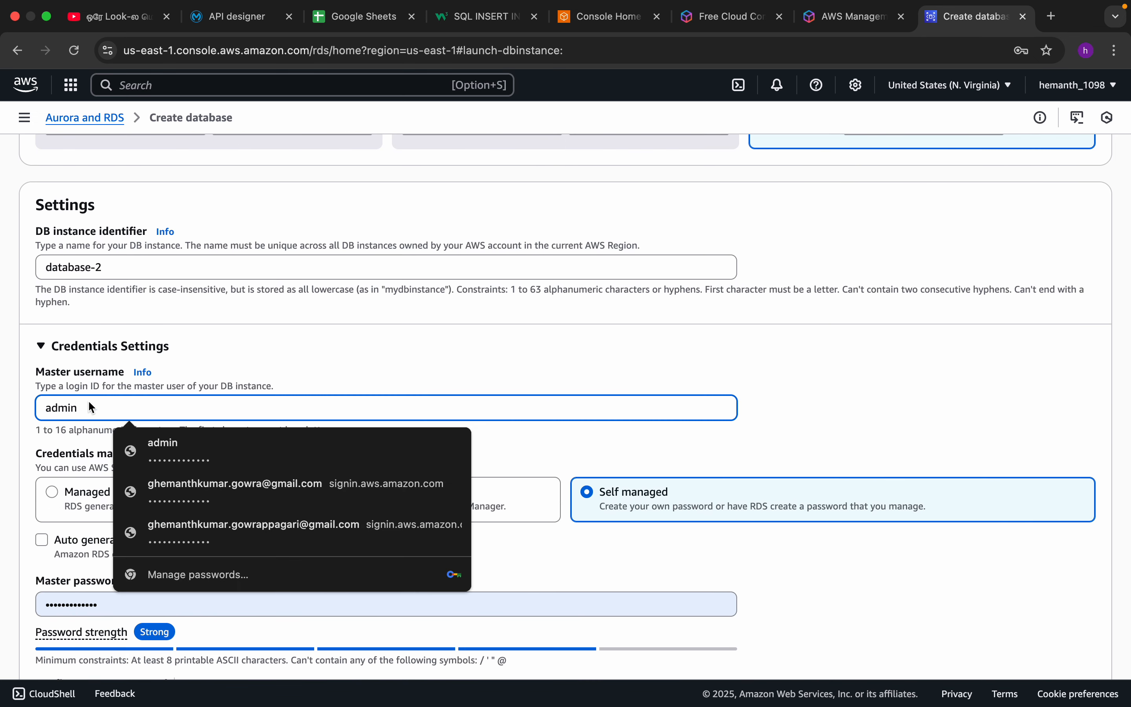
{"action": "left_click", "coordinate": [291, 368]}
{"action": "scroll", "coordinate": [289, 360], "scroll_direction": "down", "scroll_amount": 2}
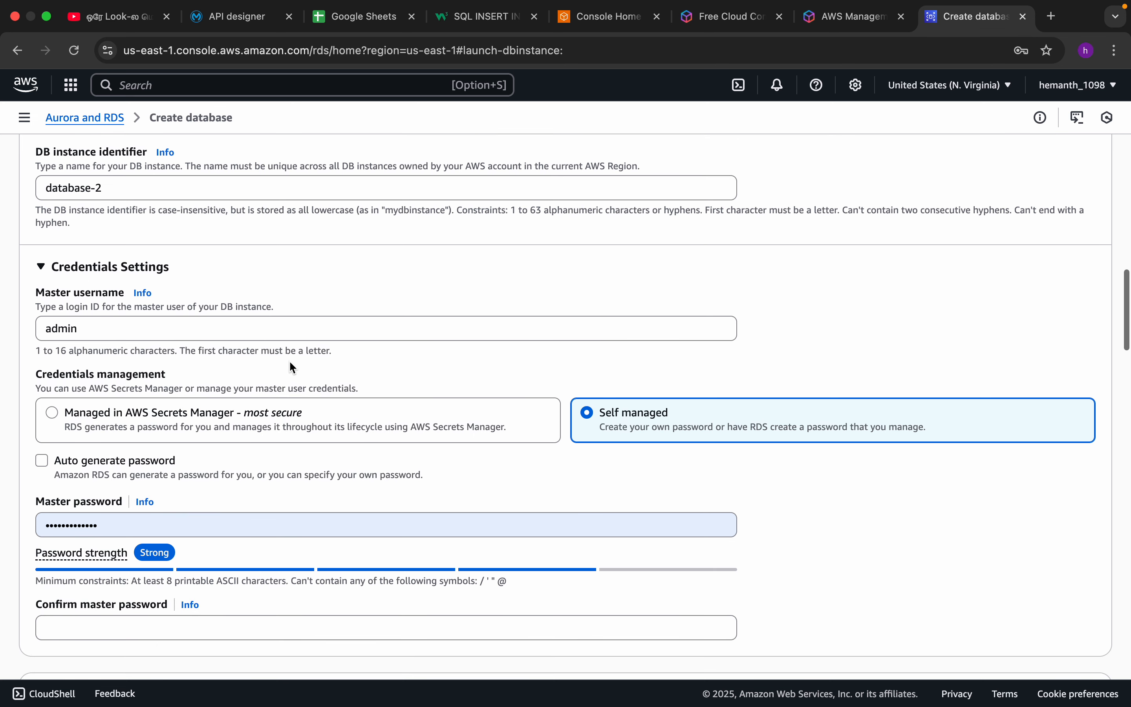
{"action": "scroll", "coordinate": [275, 360], "scroll_direction": "down", "scroll_amount": 1}
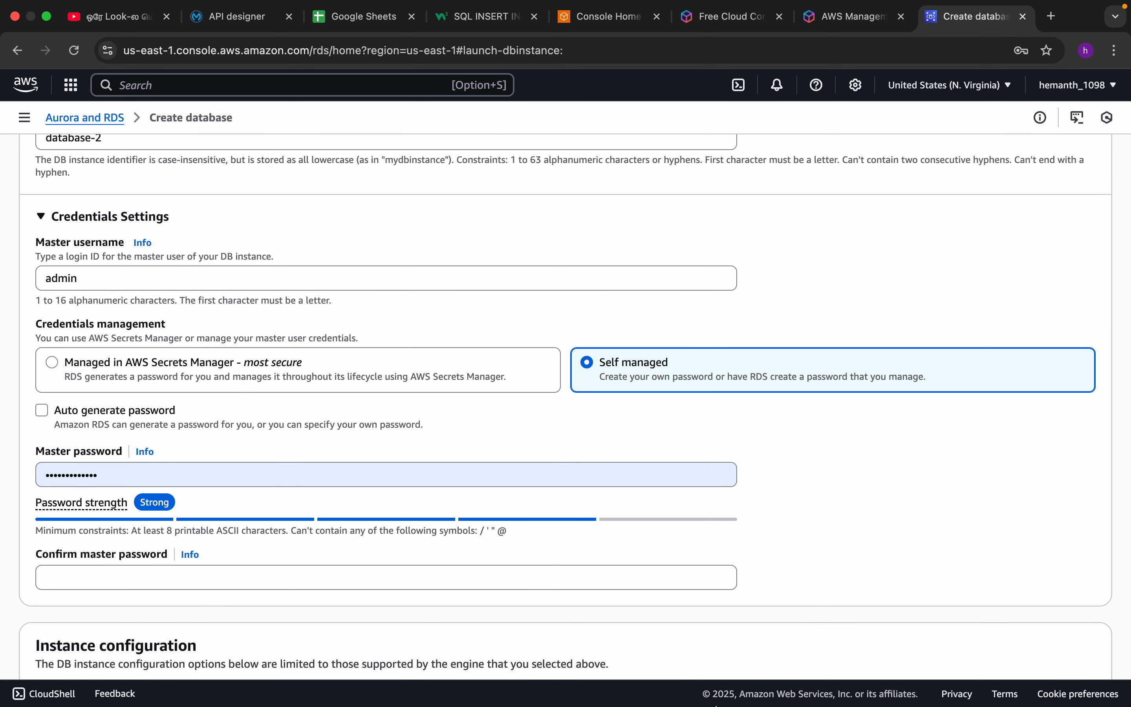
Check the saved database username in the Mule 10 AM note in Notes, then compare it with the Master username in Chrome.
{"action": "mouse_move", "coordinate": [566, 688]}
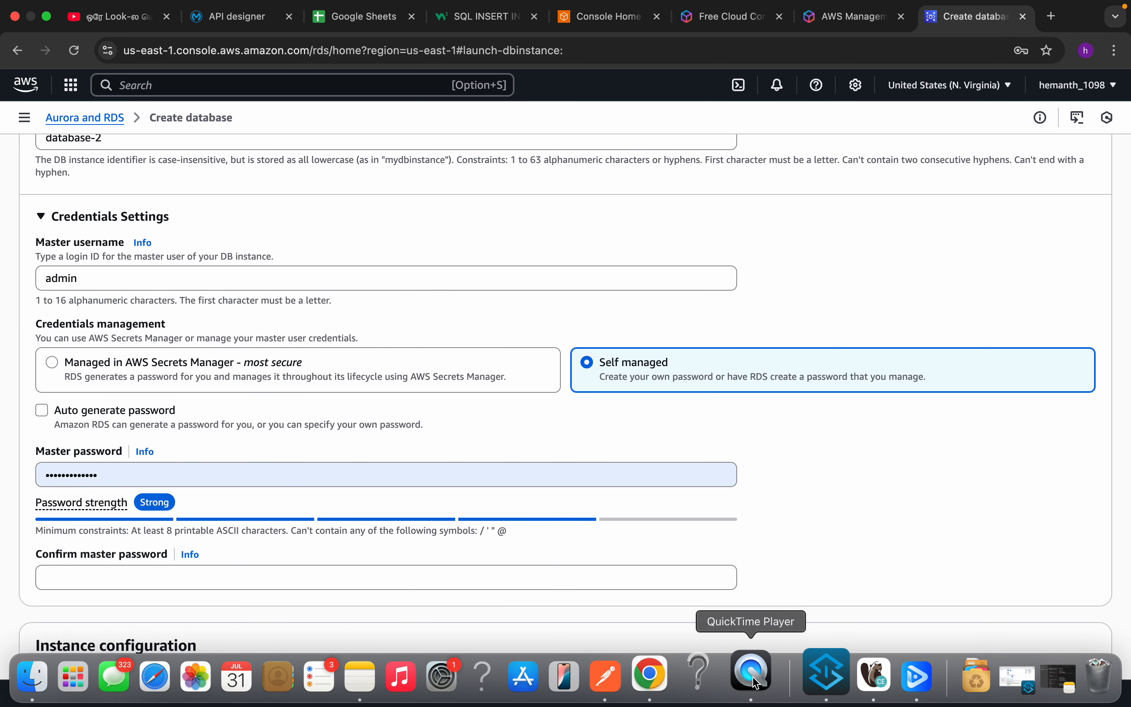
{"action": "left_click", "coordinate": [387, 682]}
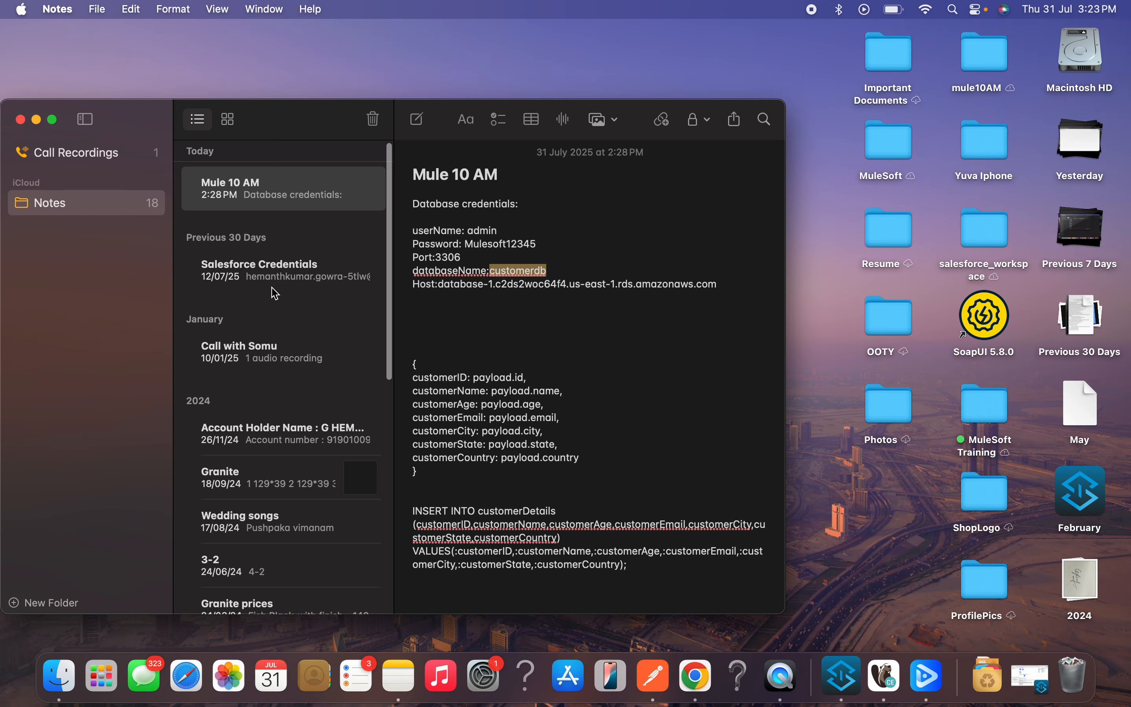
{"action": "left_click", "coordinate": [504, 231]}
{"action": "double_click", "coordinate": [500, 231]}
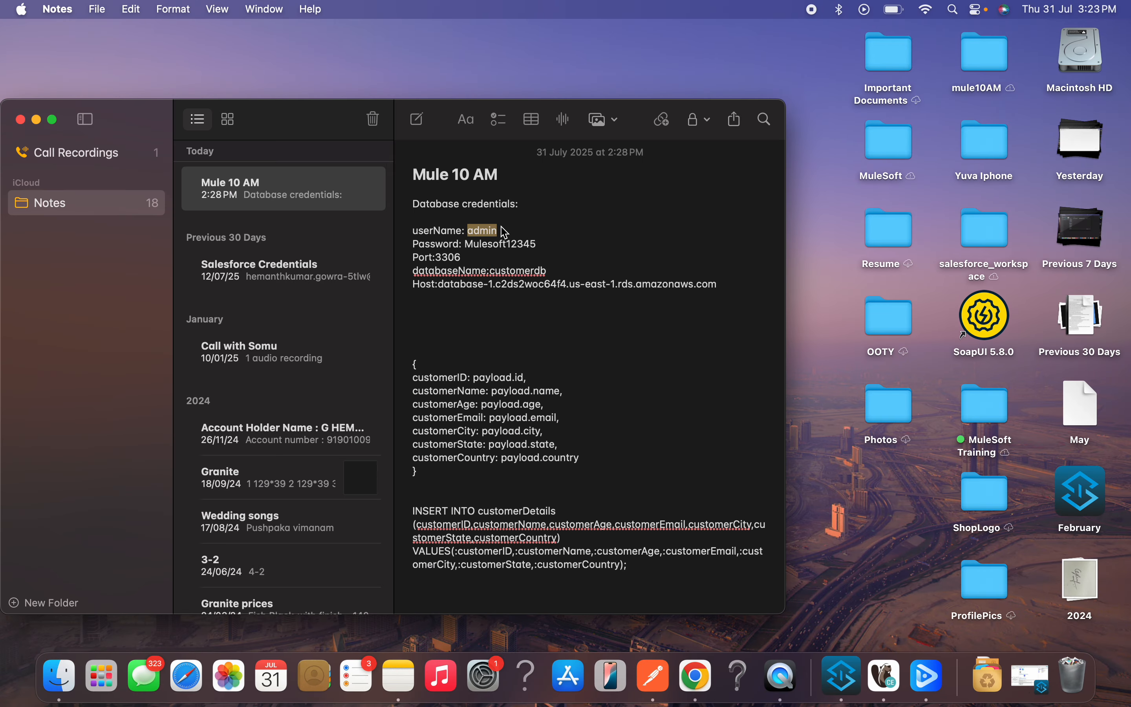
{"action": "key", "text": "super+Tab"}
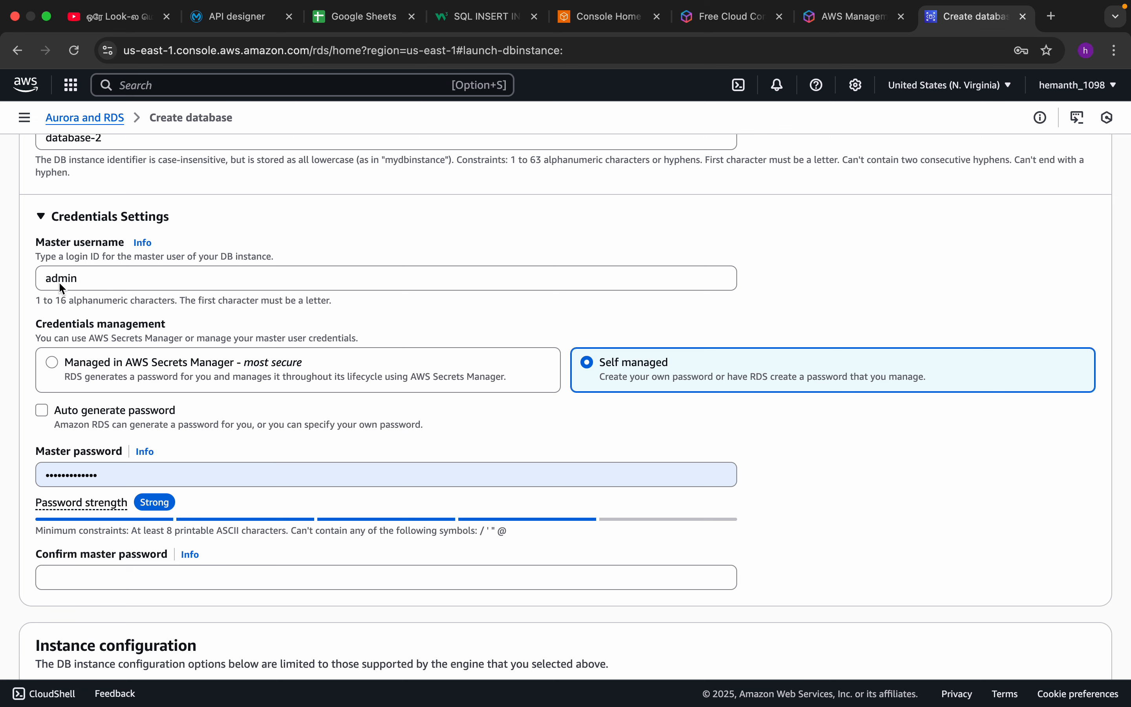
{"action": "left_click", "coordinate": [95, 284]}
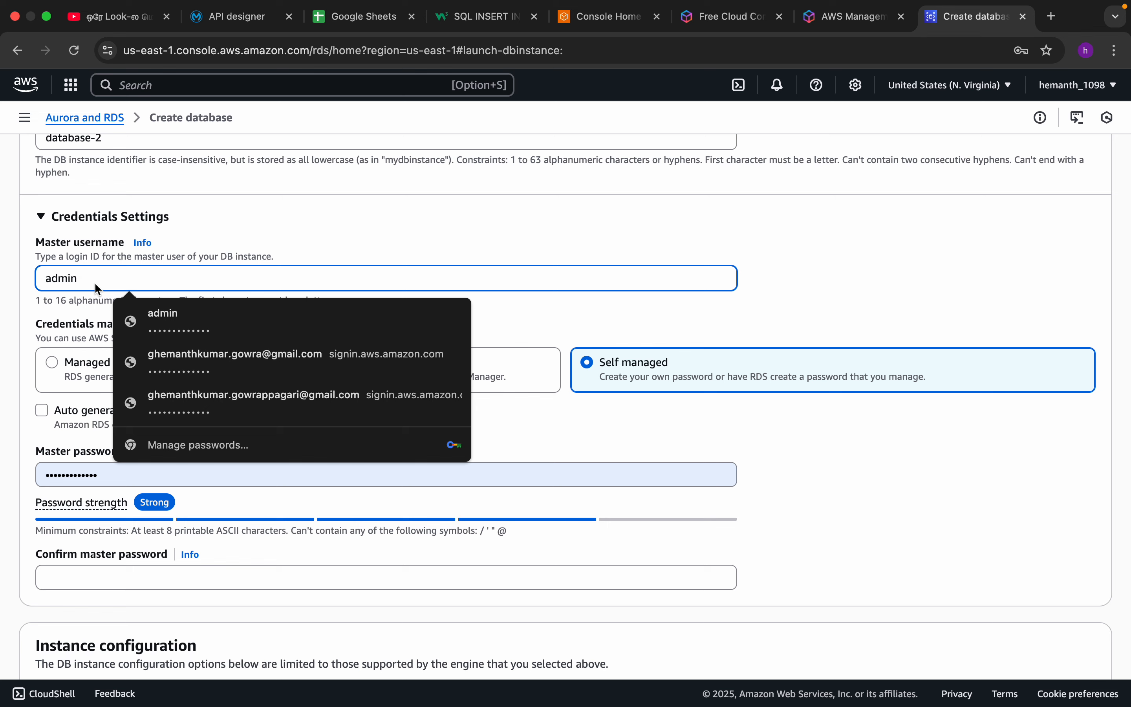
{"action": "left_click_drag", "start_coordinate": [96, 287], "coordinate": [7, 290]}
{"action": "left_click", "coordinate": [7, 290]}
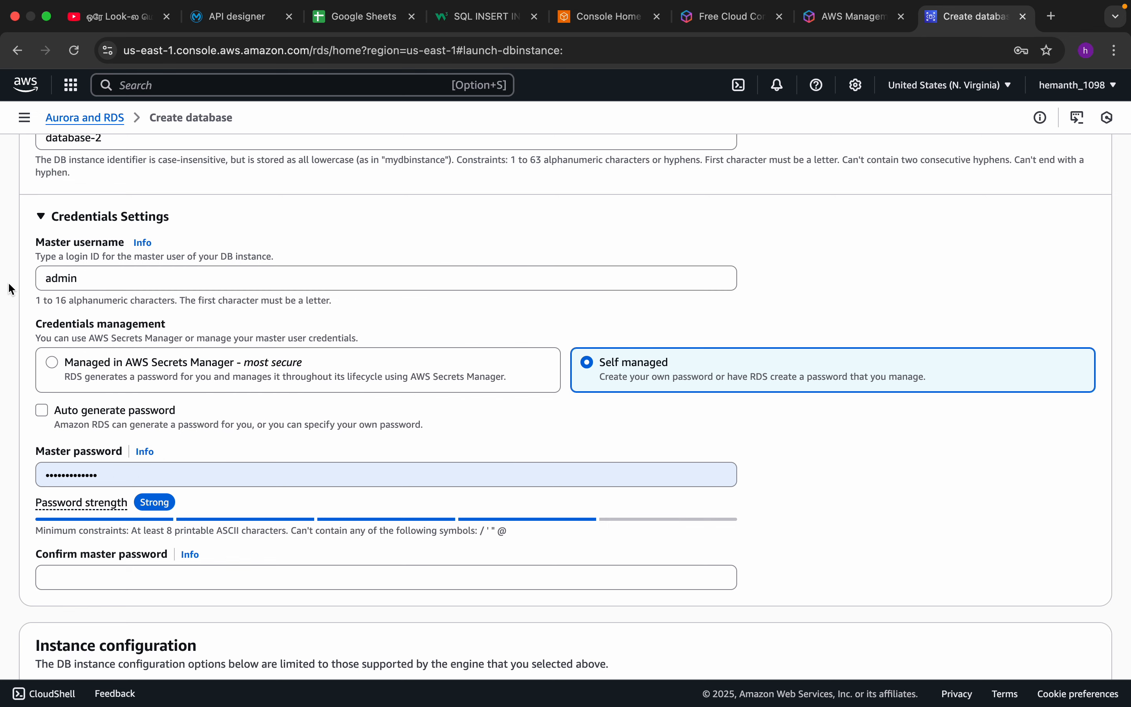
Clear the prefilled master password and enter a new self-managed master password.
{"action": "scroll", "coordinate": [402, 339], "scroll_direction": "down", "scroll_amount": 2}
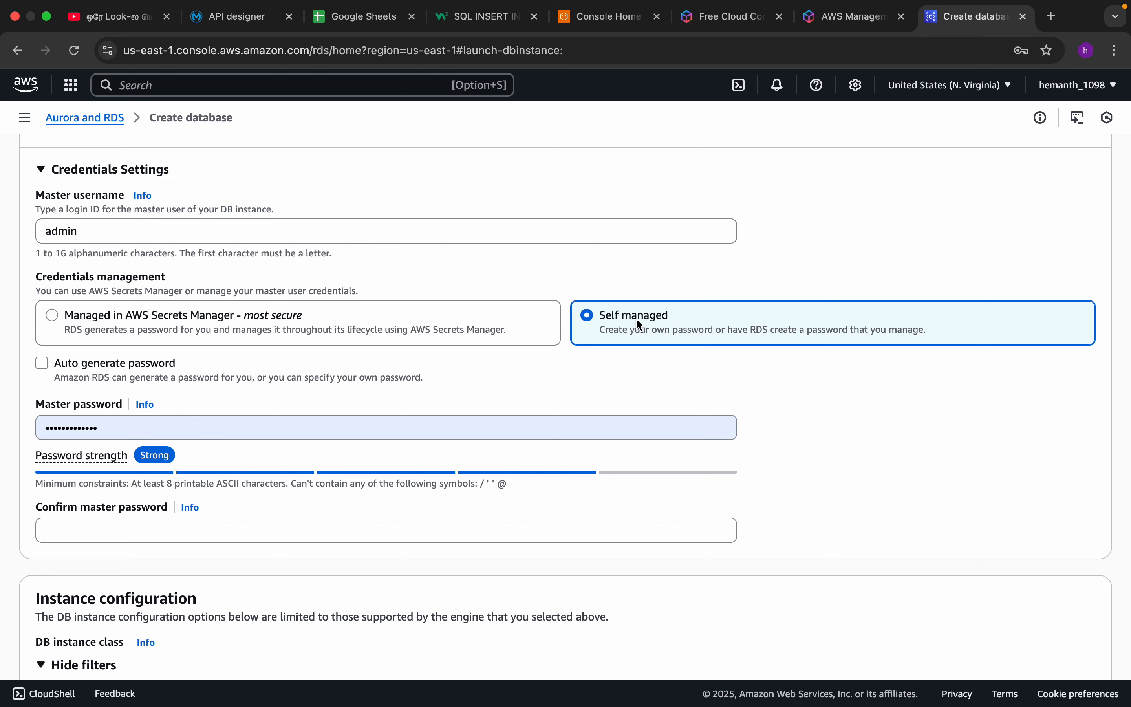
{"action": "scroll", "coordinate": [396, 428], "scroll_direction": "down", "scroll_amount": 3}
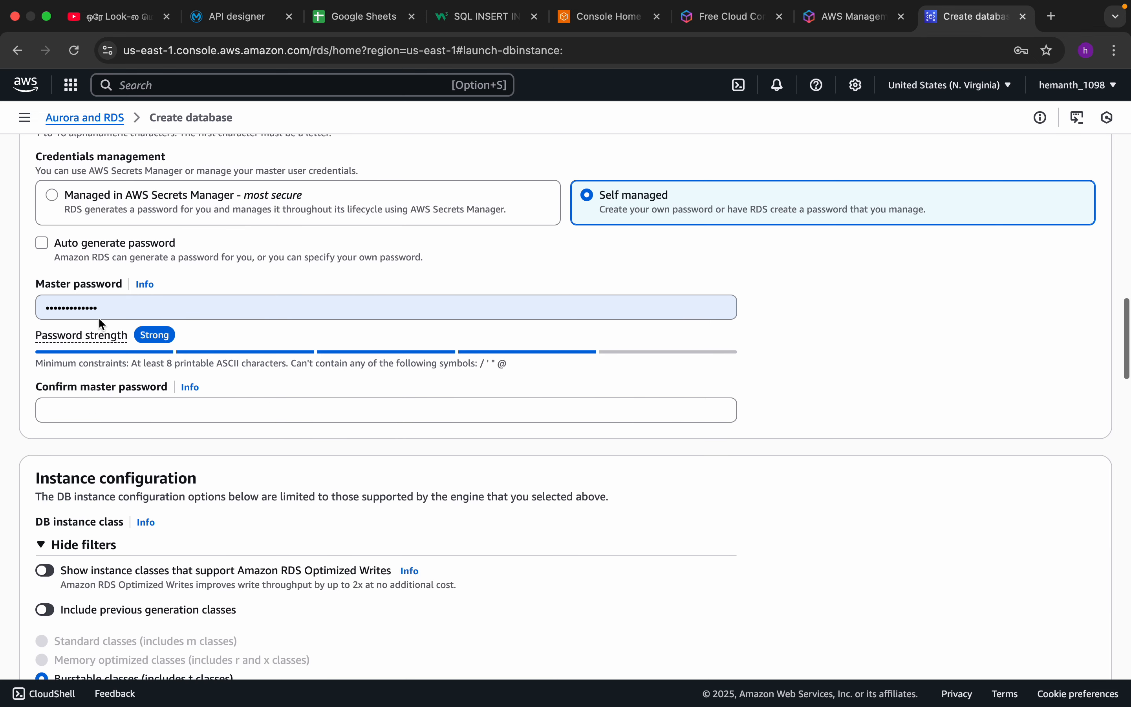
{"action": "left_click", "coordinate": [105, 318]}
{"action": "key", "text": "BackSpace"}
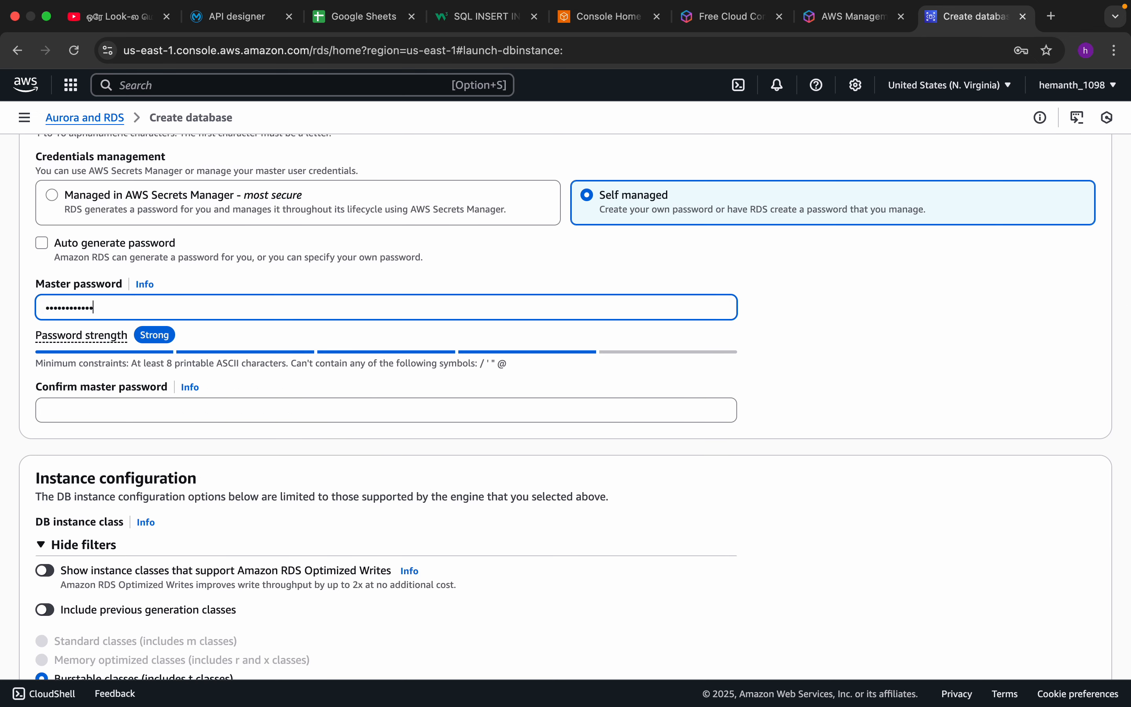
{"action": "key", "text": "BackSpace"}
{"action": "key", "text": "BackSpace"}
{"action": "key", "text": "BackSpace"}
{"action": "key", "text": "BackSpace"}
{"action": "key", "text": "BackSpace"}
{"action": "key", "text": "BackSpace"}
{"action": "key", "text": "BackSpace"}
{"action": "key", "text": "BackSpace"}
{"action": "key", "text": "BackSpace"}
{"action": "key", "text": "BackSpace"}
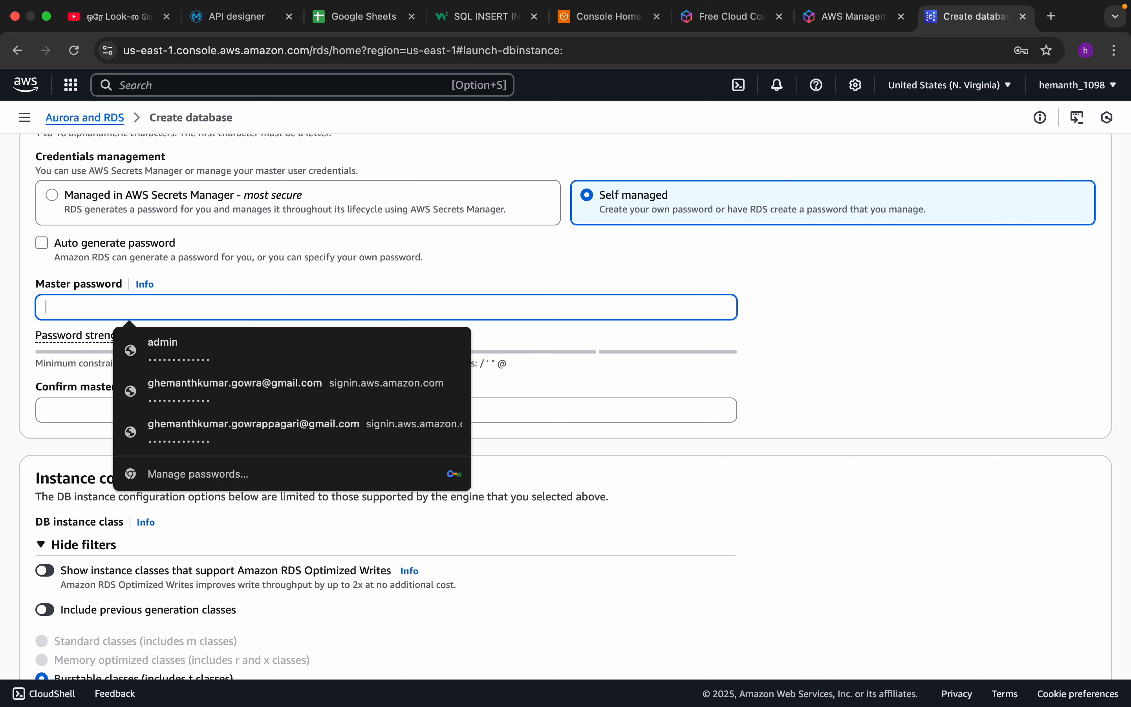
{"action": "type", "text": "a•••••••"}
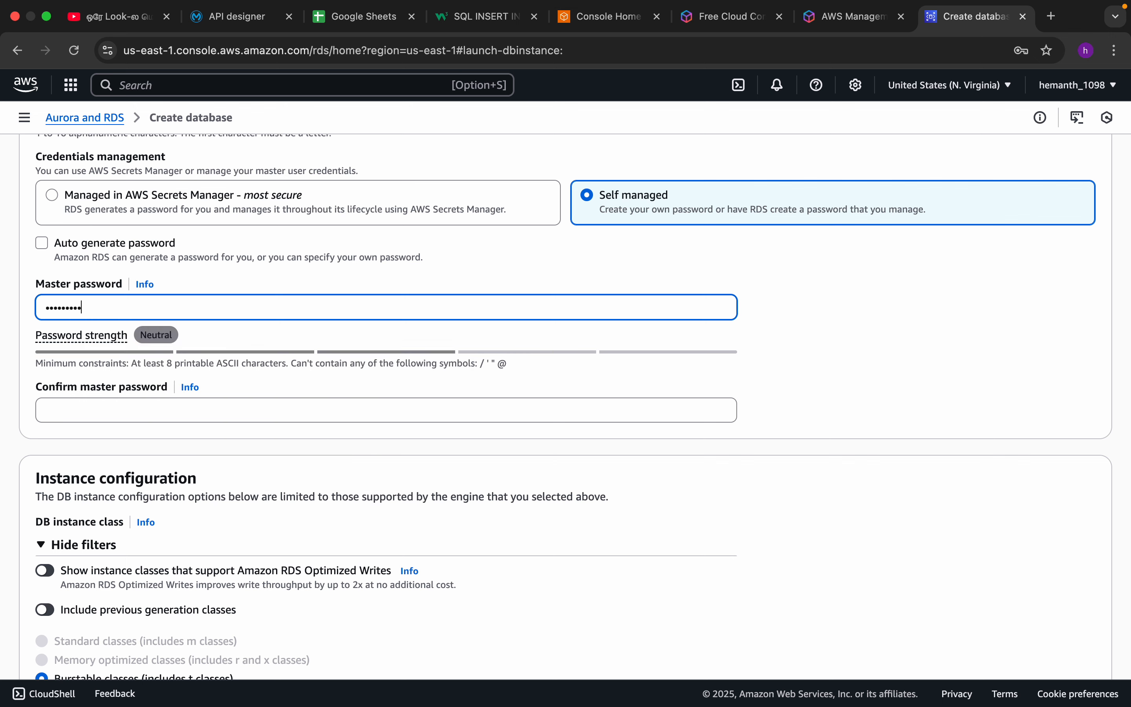
{"action": "type", "text": "••"}
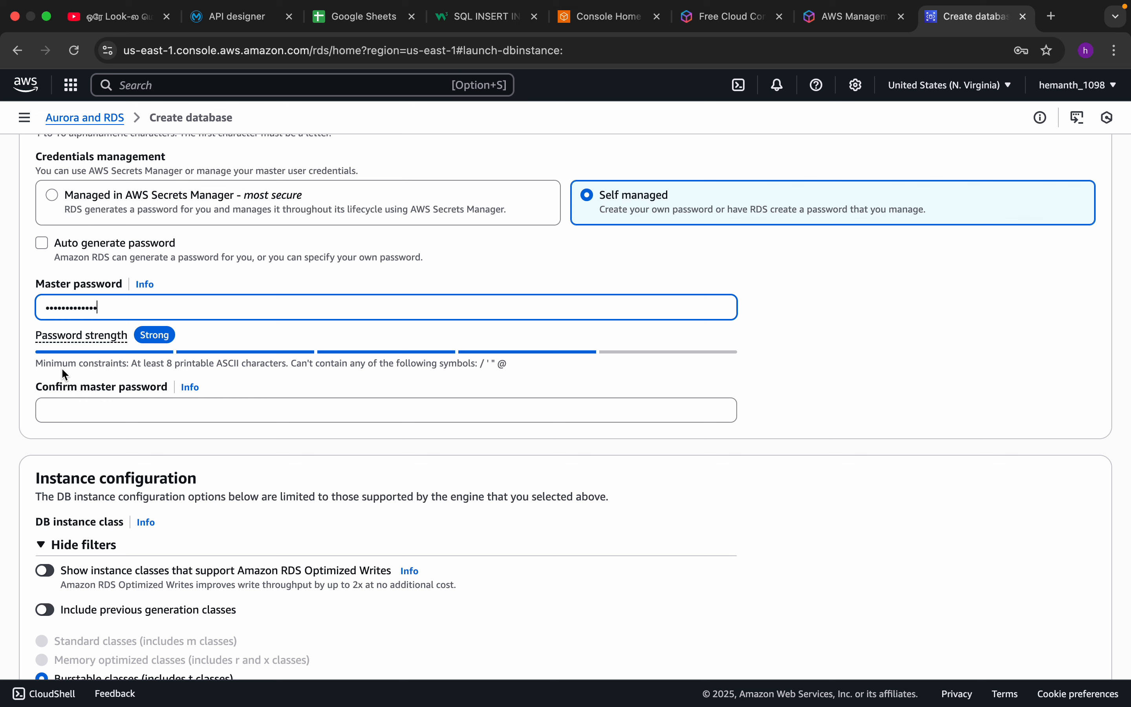
Try to enter the matching master password in the Confirm master password field.
{"action": "left_click", "coordinate": [96, 410]}
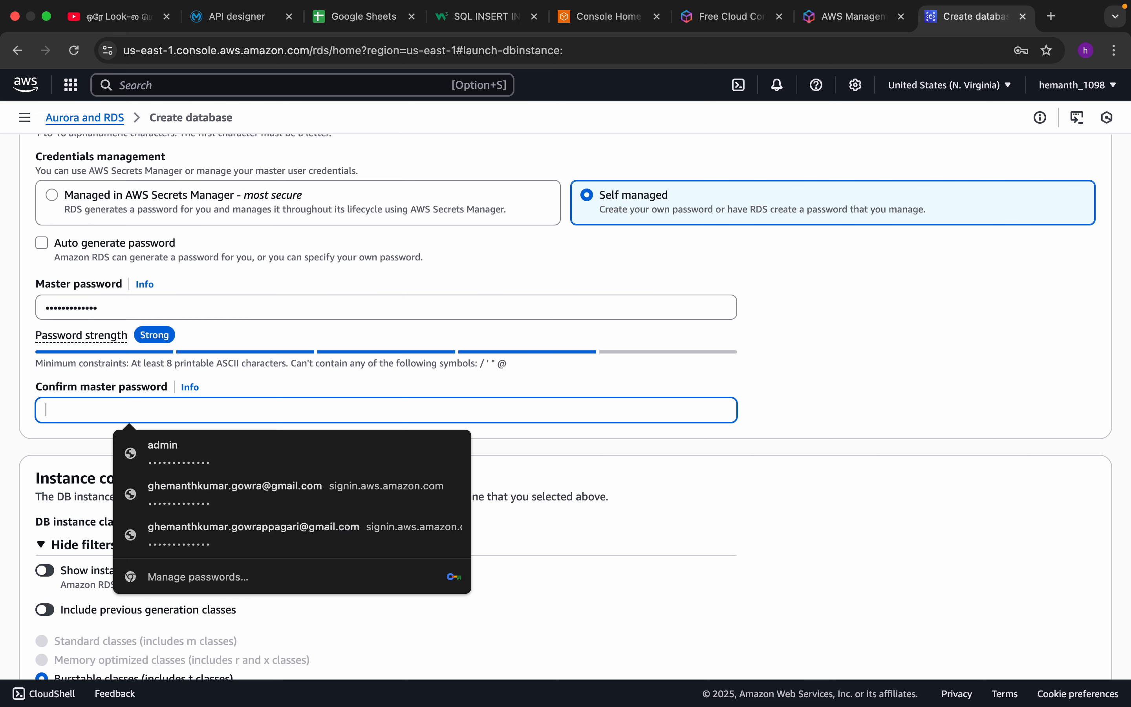
{"action": "type", "text": "•"}
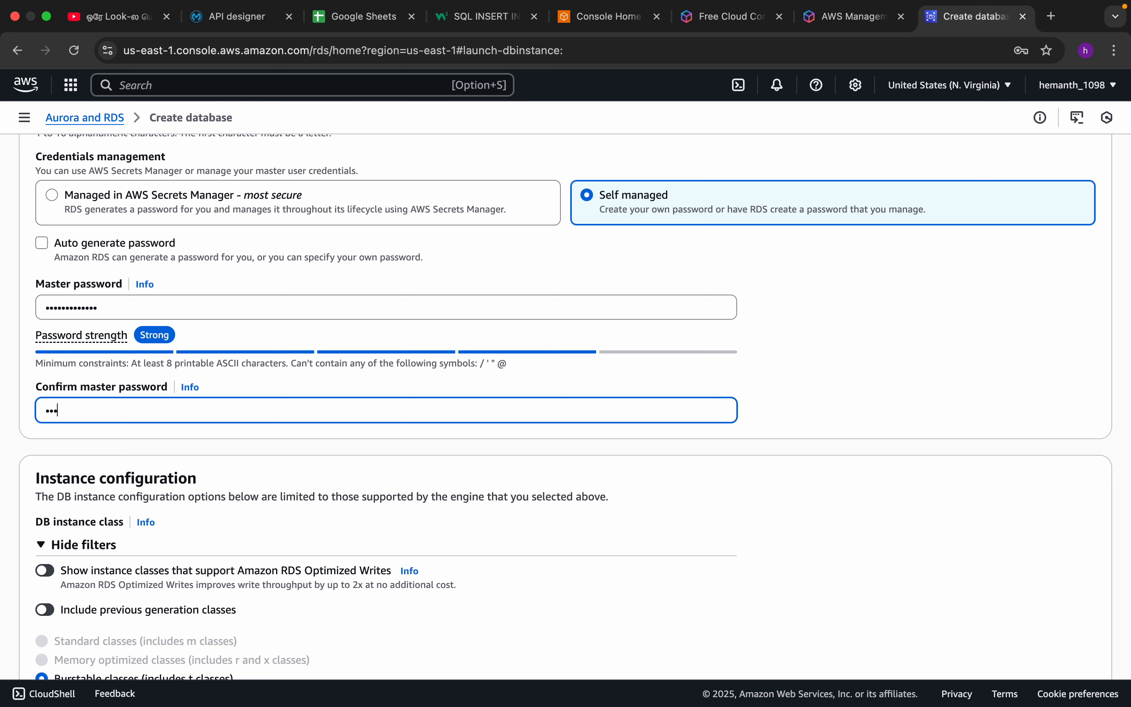
{"action": "type", "text": "••••••"}
{"action": "left_click", "coordinate": [754, 374]}
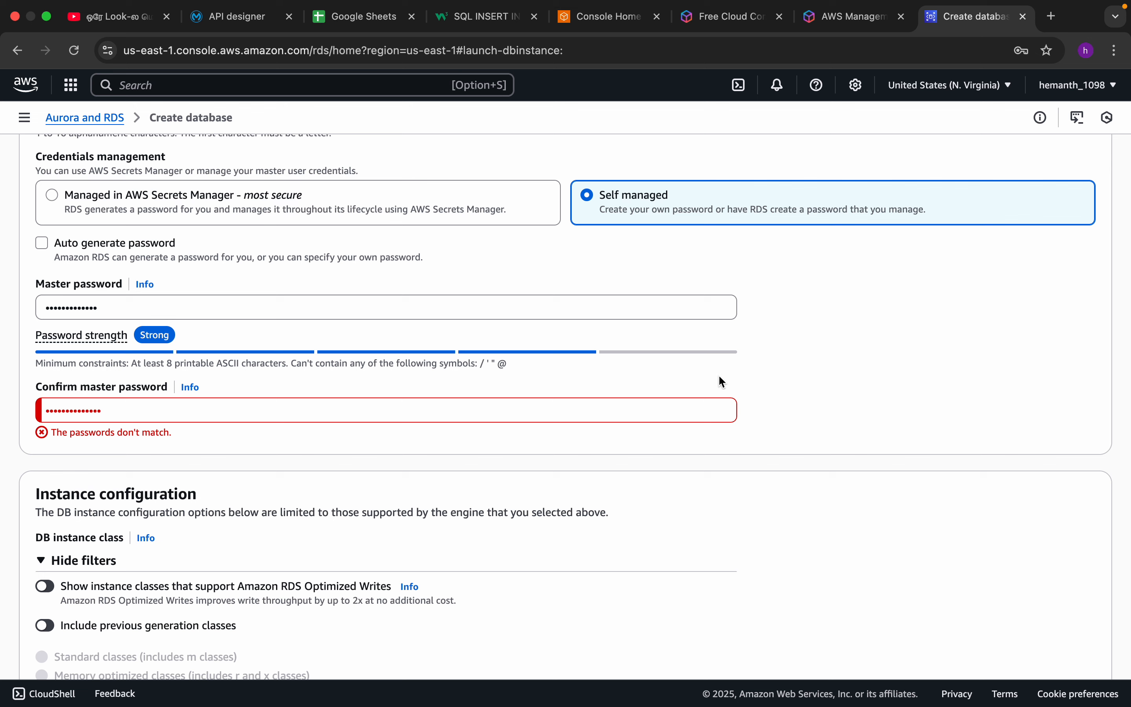
Replace the entry in the Master password field with a freshly entered password.
{"action": "left_click", "coordinate": [128, 402]}
{"action": "left_click", "coordinate": [73, 308]}
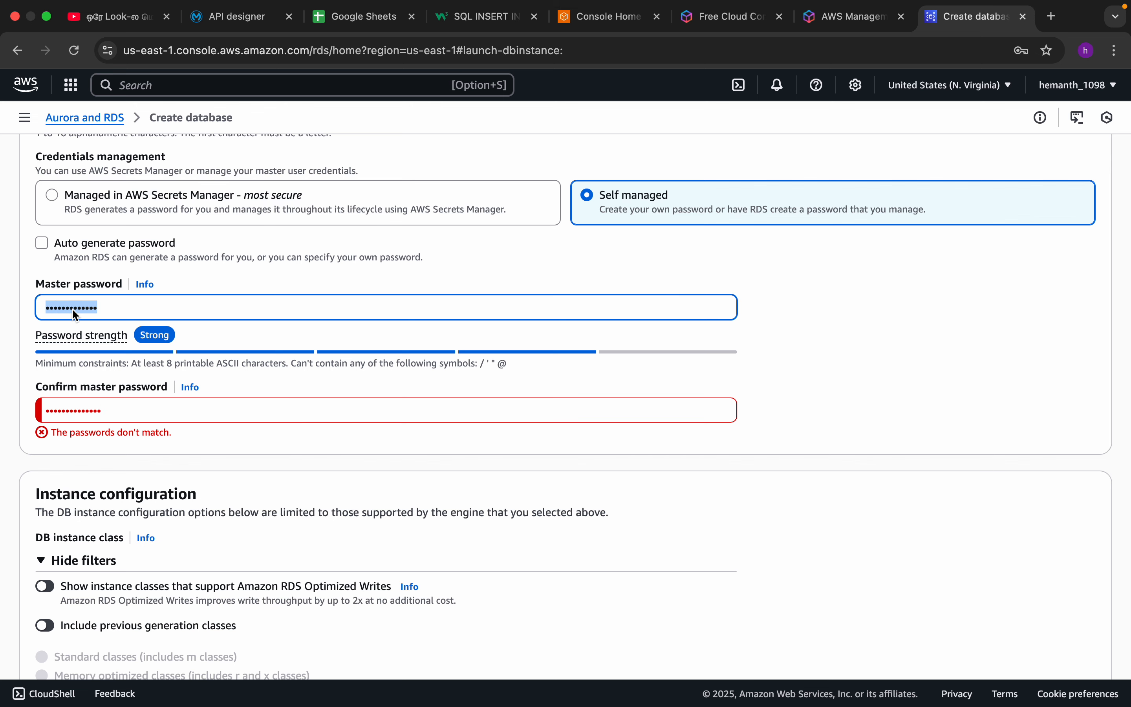
{"action": "type", "text": "••••••••"}
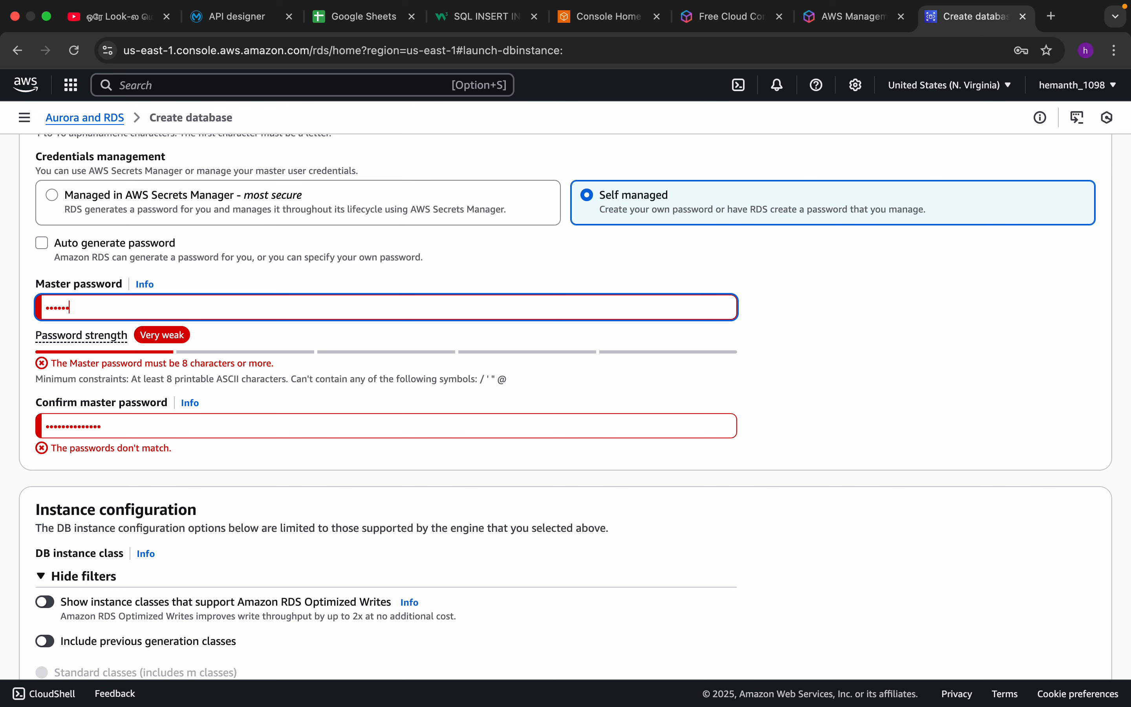
{"action": "type", "text": "••"}
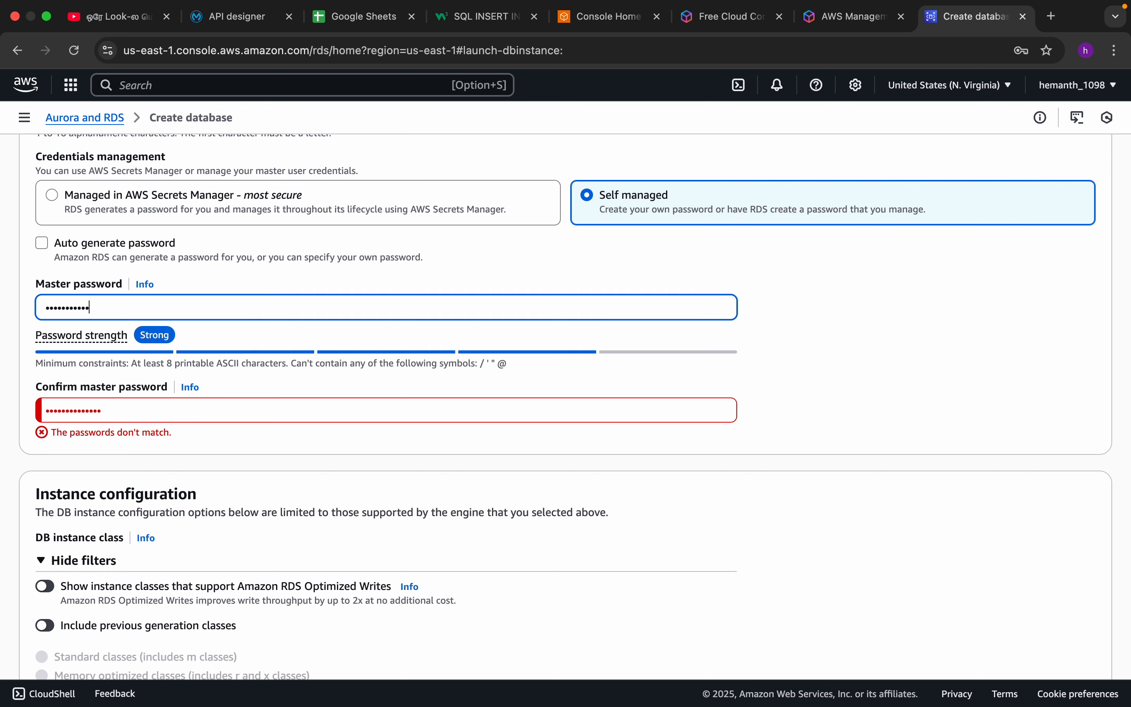
Clear the Confirm master password field and re-enter the same master password in it.
{"action": "double_click", "coordinate": [107, 405]}
{"action": "key", "text": "BackSpace"}
{"action": "type", "text": "•"}
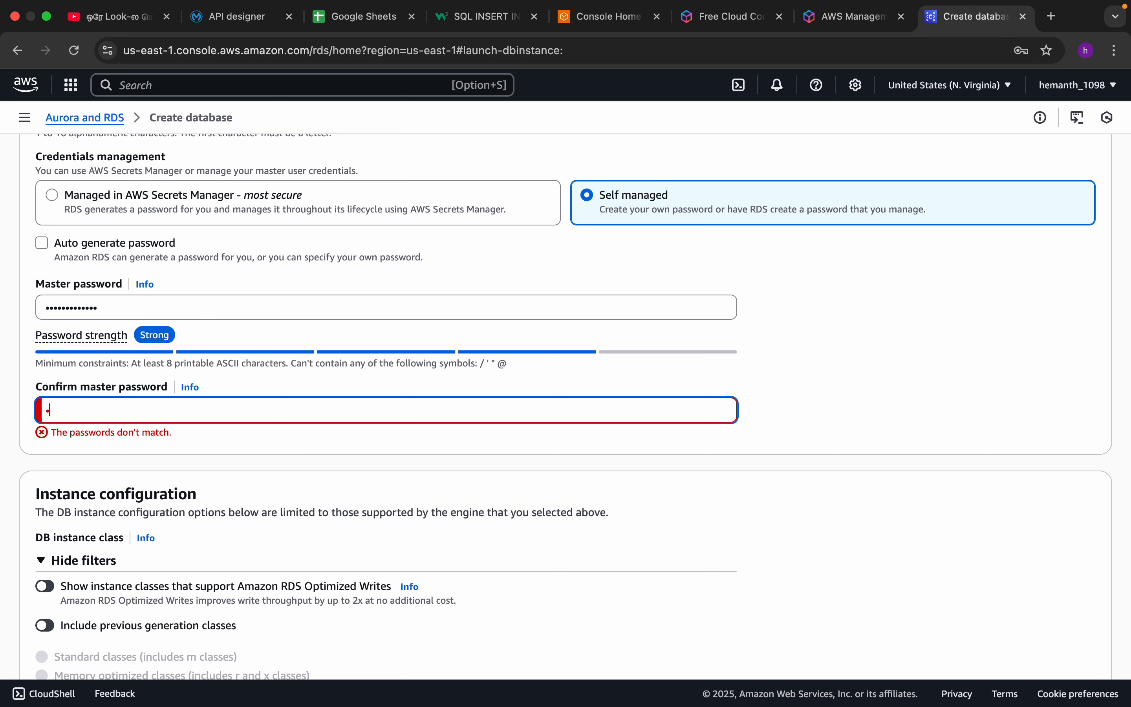
{"action": "type", "text": "•••••••"}
{"action": "left_click", "coordinate": [1, 440]}
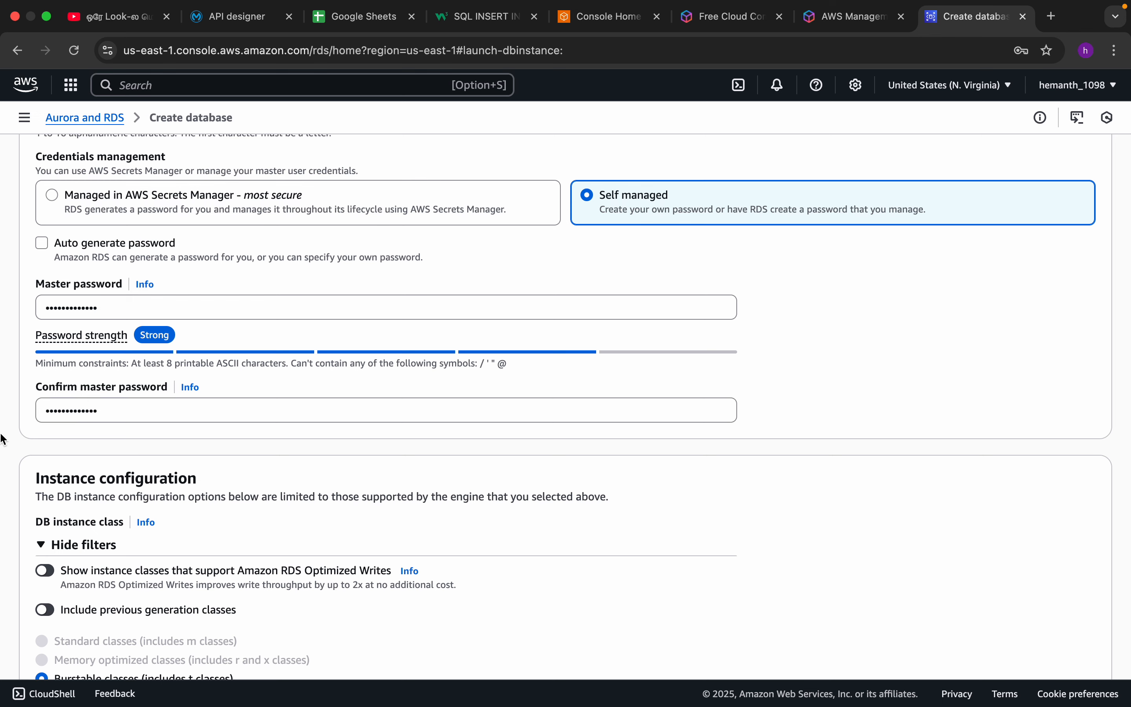
Expand the additional storage configuration of the new database and disable storage autoscaling.
{"action": "scroll", "coordinate": [279, 433], "scroll_direction": "down", "scroll_amount": 4}
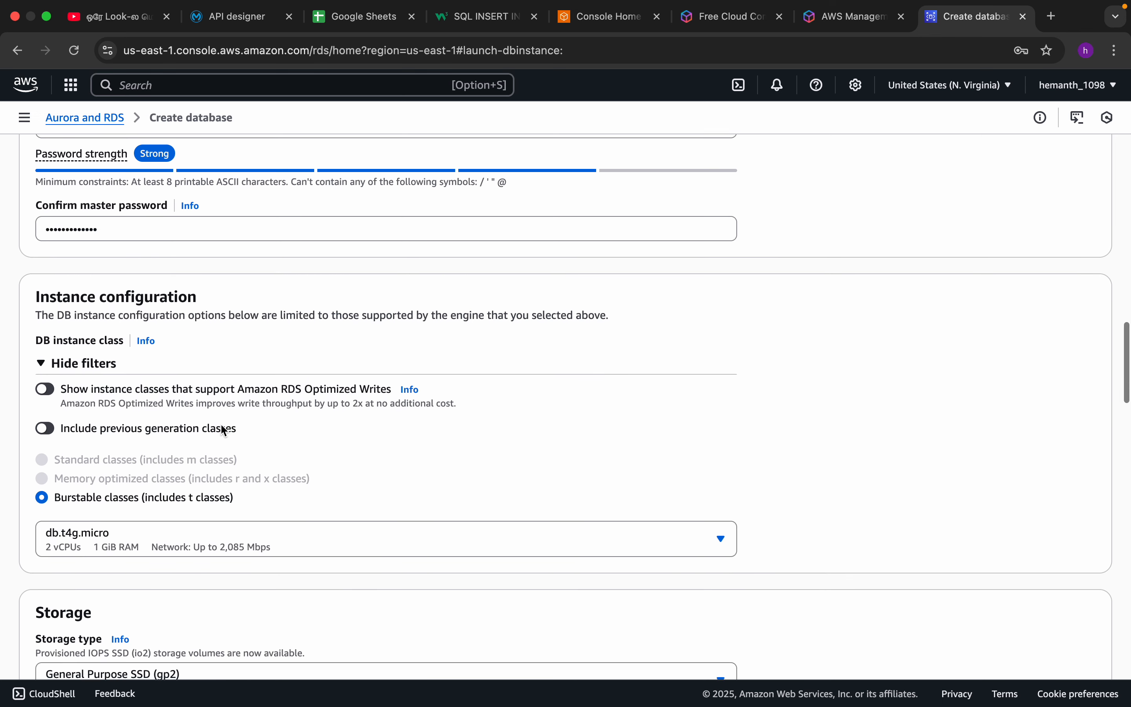
{"action": "scroll", "coordinate": [225, 425], "scroll_direction": "down", "scroll_amount": 5}
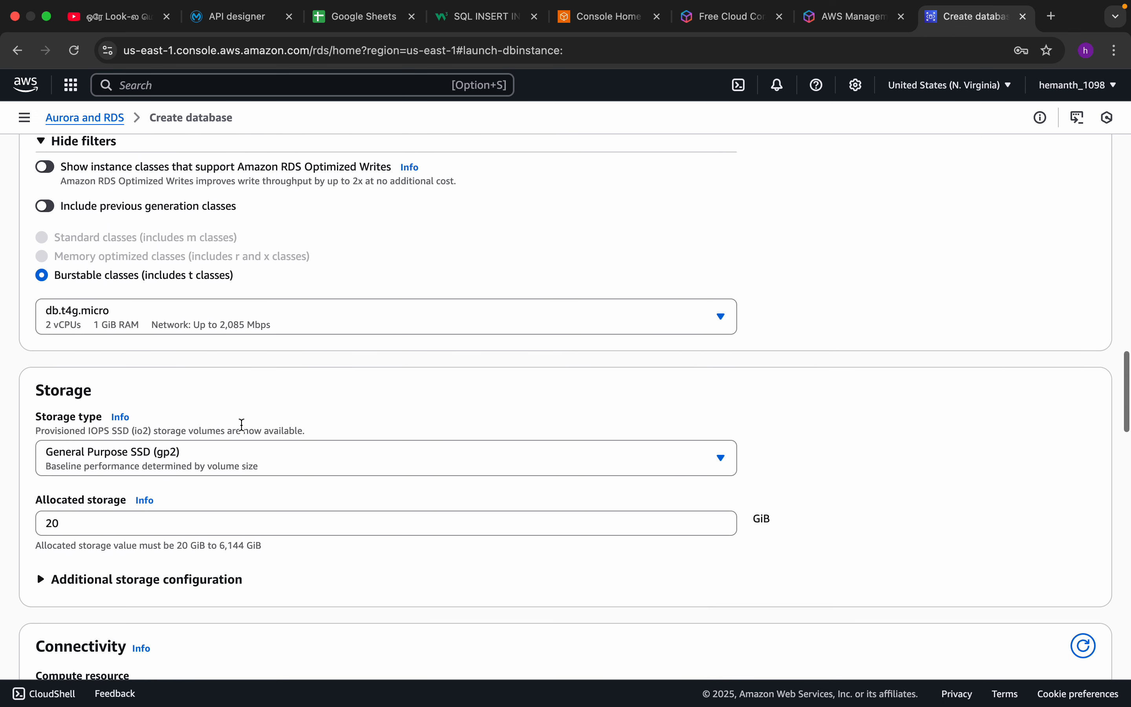
{"action": "scroll", "coordinate": [242, 425], "scroll_direction": "down", "scroll_amount": 5}
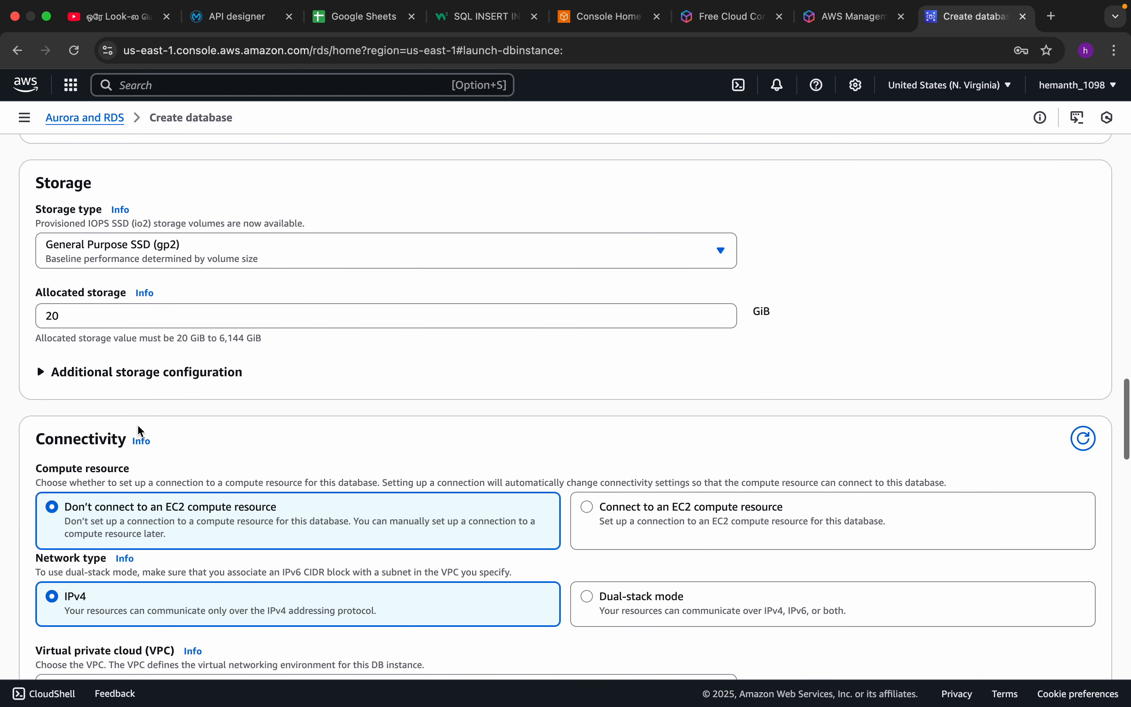
{"action": "left_click", "coordinate": [42, 374]}
{"action": "scroll", "coordinate": [83, 370], "scroll_direction": "down", "scroll_amount": 3}
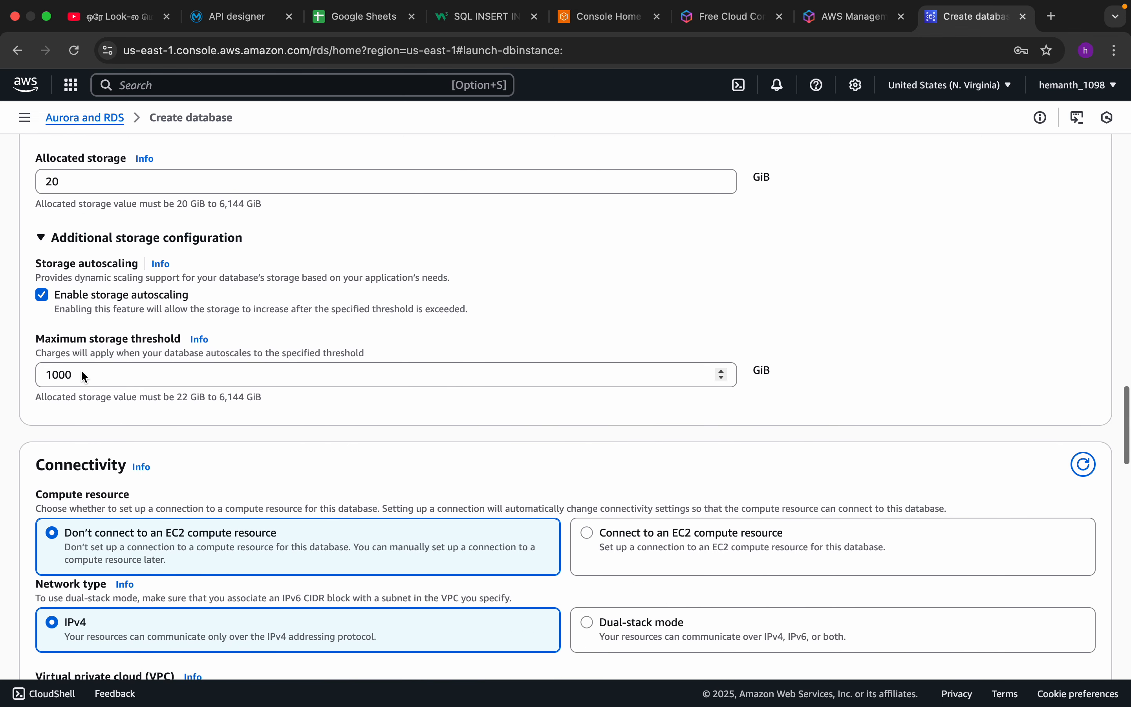
{"action": "scroll", "coordinate": [81, 370], "scroll_direction": "down", "scroll_amount": 2}
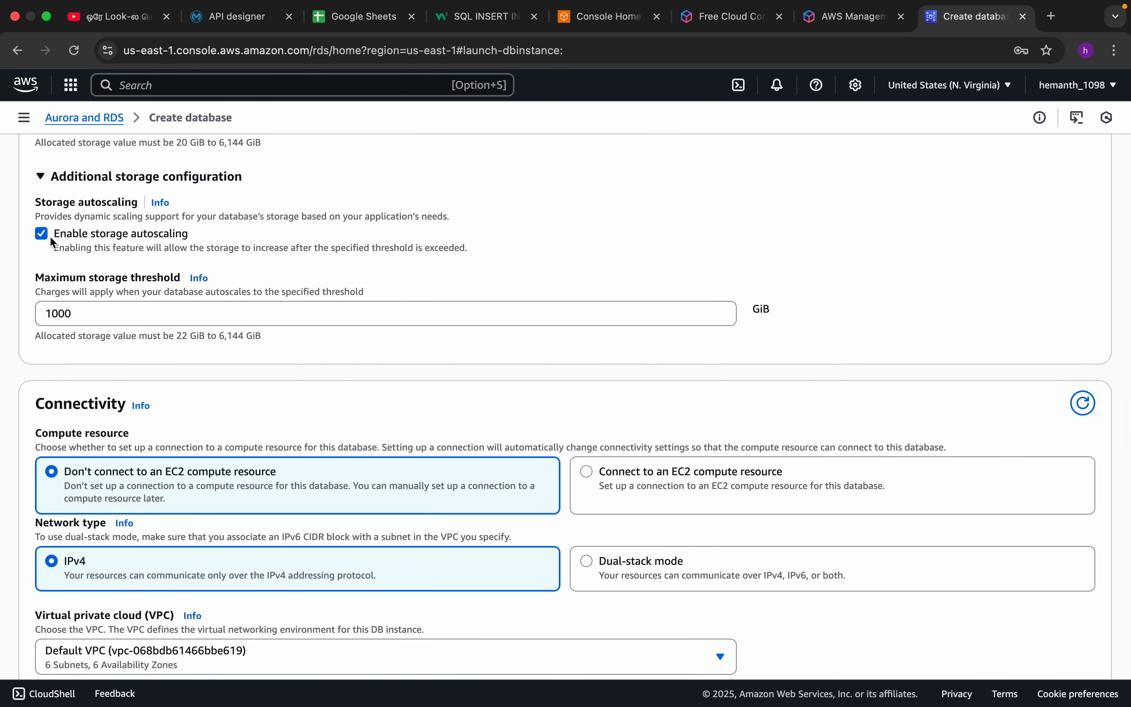
{"action": "left_click", "coordinate": [44, 233]}
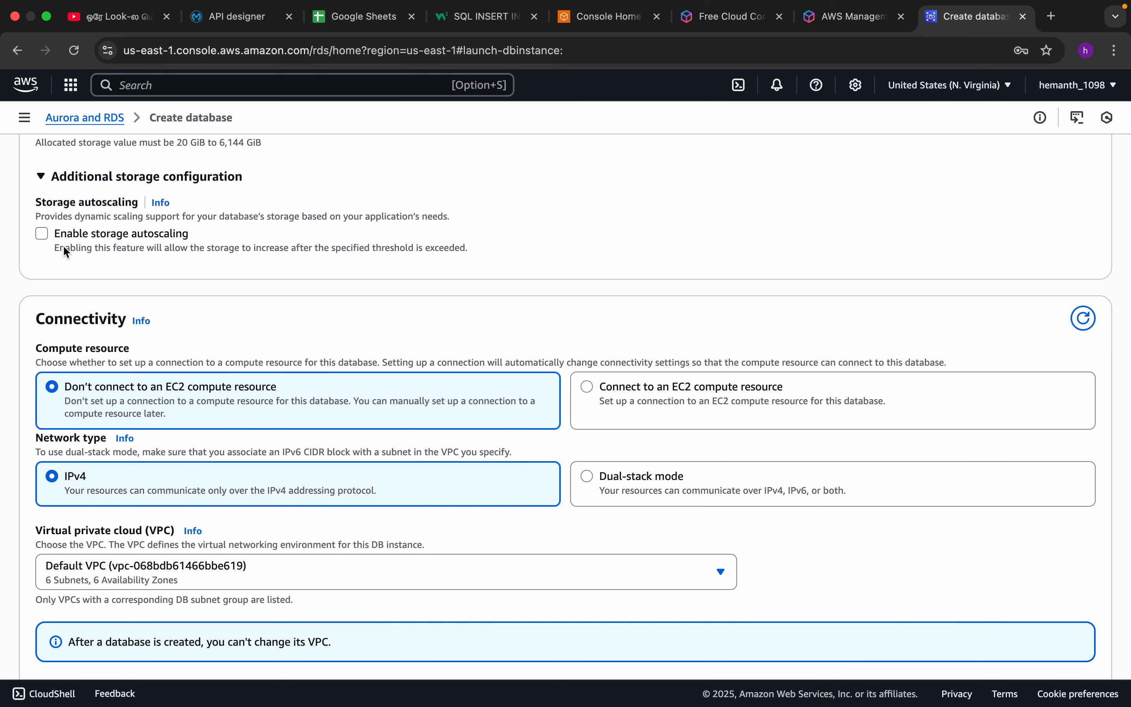
{"action": "left_click", "coordinate": [42, 236]}
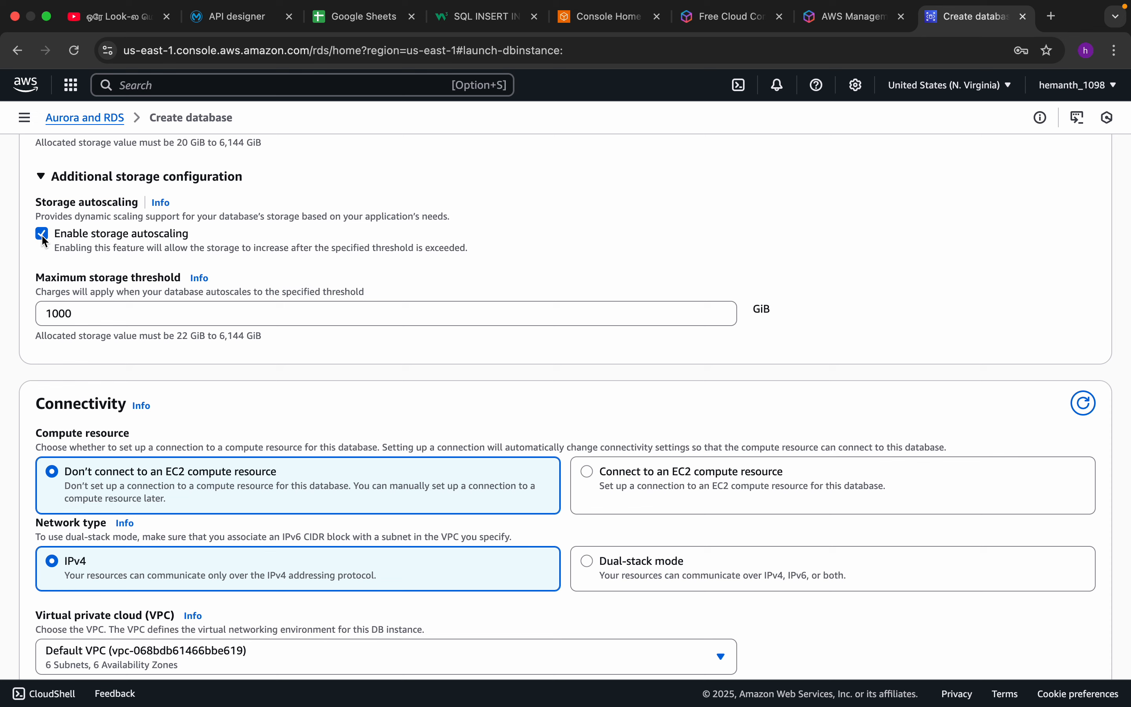
{"action": "left_click", "coordinate": [43, 235]}
Set Public access to Yes in the Connectivity settings of the new database.
{"action": "scroll", "coordinate": [62, 262], "scroll_direction": "down", "scroll_amount": 5}
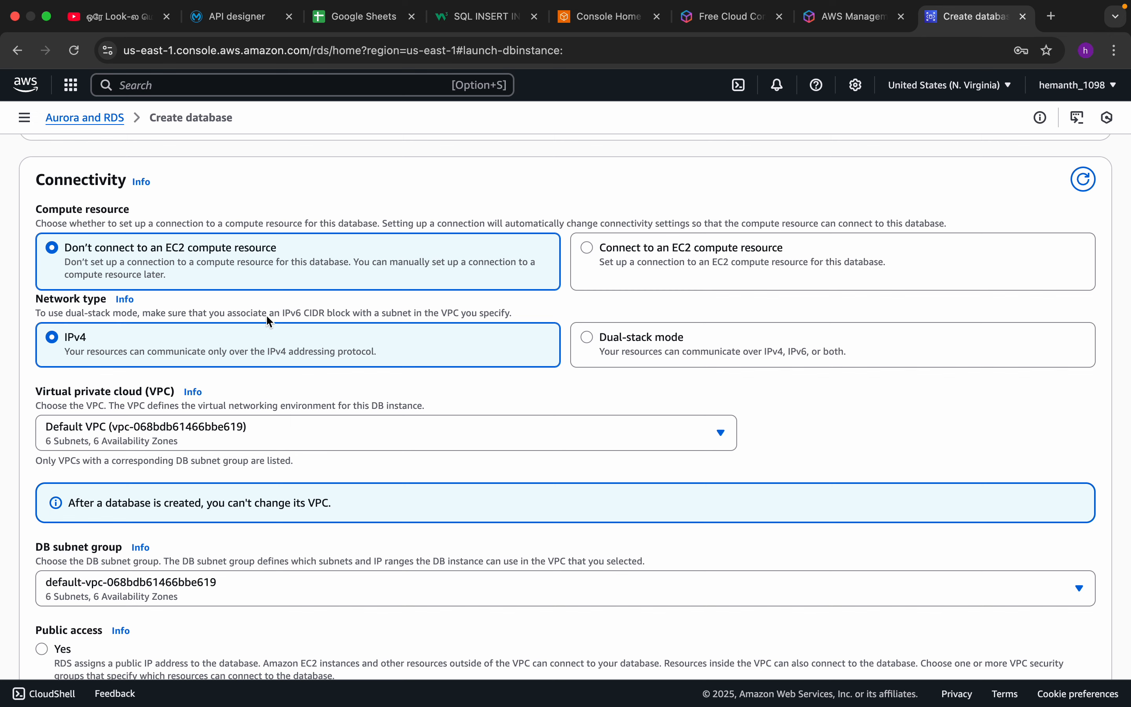
{"action": "scroll", "coordinate": [154, 372], "scroll_direction": "down", "scroll_amount": 2}
{"action": "scroll", "coordinate": [154, 372], "scroll_direction": "down", "scroll_amount": 6}
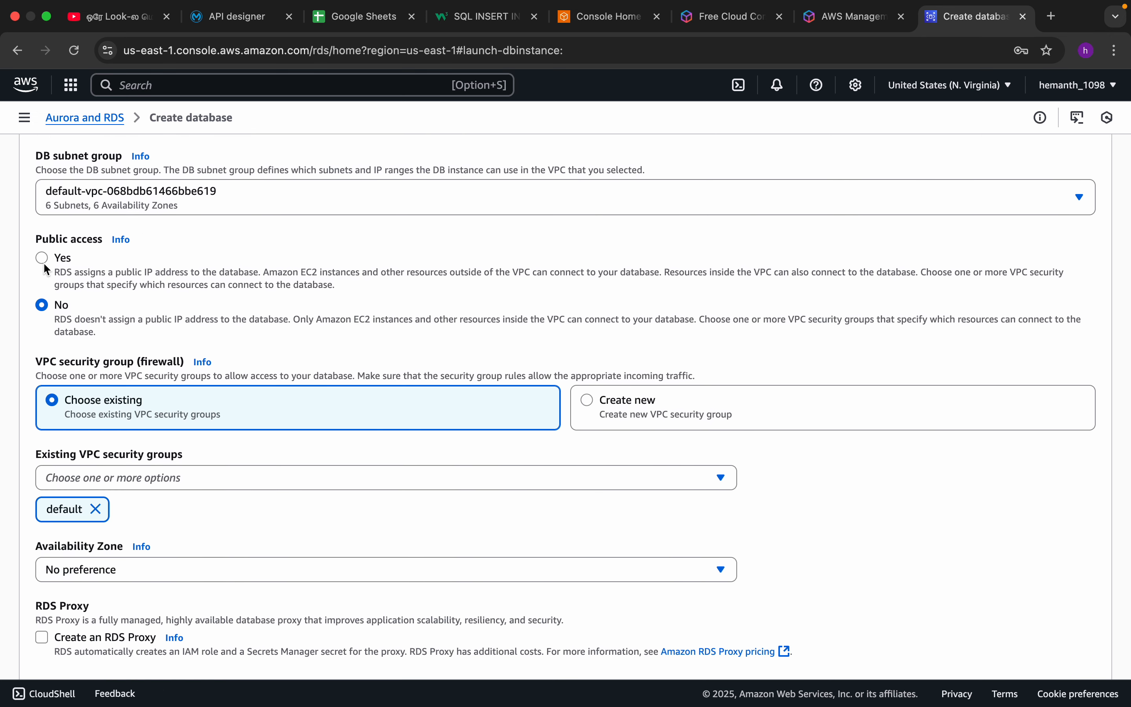
{"action": "left_click", "coordinate": [43, 262]}
Switch the VPC security group option to Create new and return it to Choose existing.
{"action": "mouse_move", "coordinate": [739, 695]}
{"action": "scroll", "coordinate": [101, 277], "scroll_direction": "down", "scroll_amount": 2}
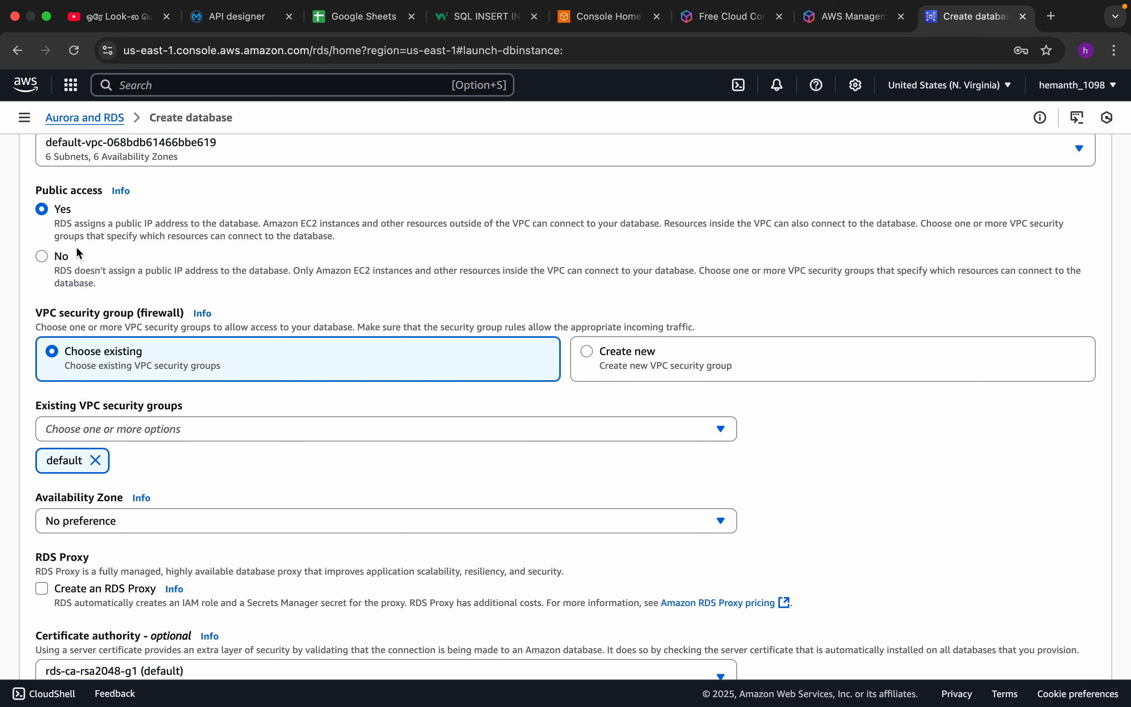
{"action": "scroll", "coordinate": [77, 249], "scroll_direction": "down", "scroll_amount": 4}
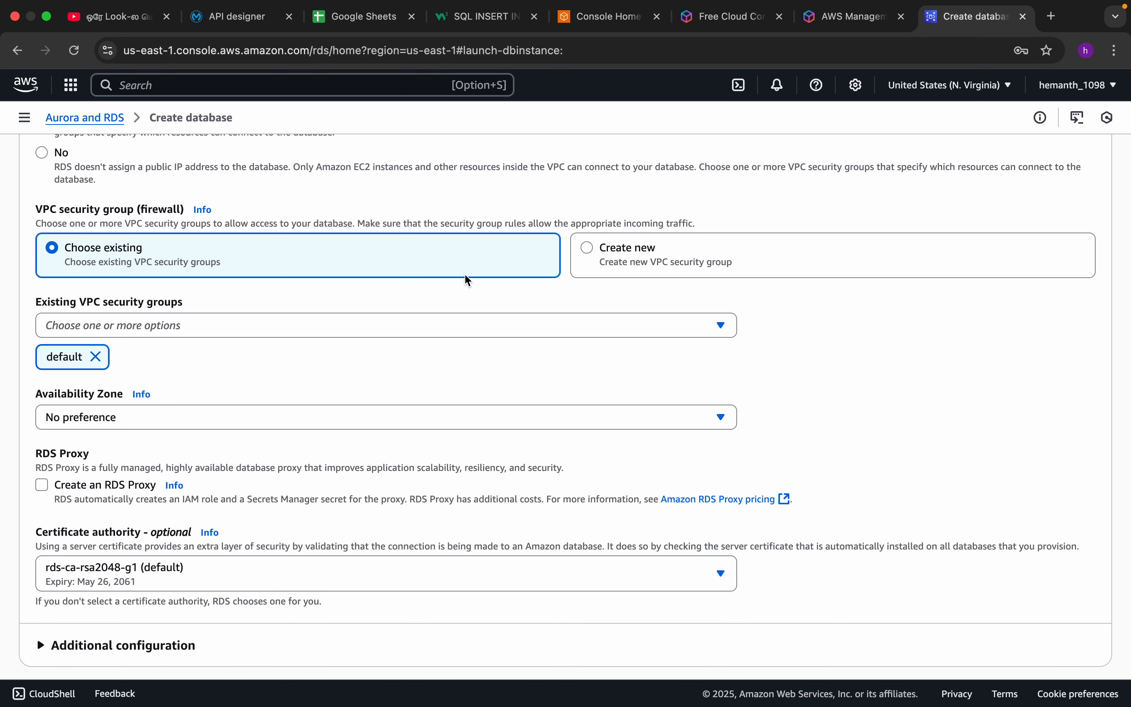
{"action": "left_click", "coordinate": [589, 248]}
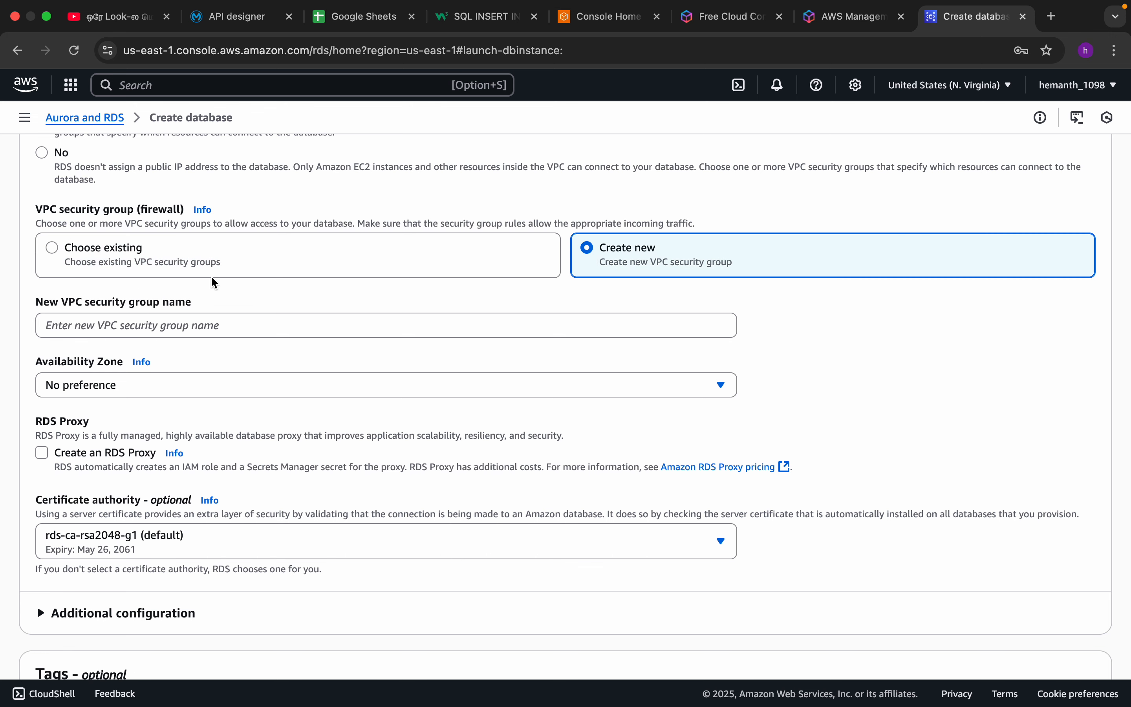
{"action": "left_click", "coordinate": [298, 263]}
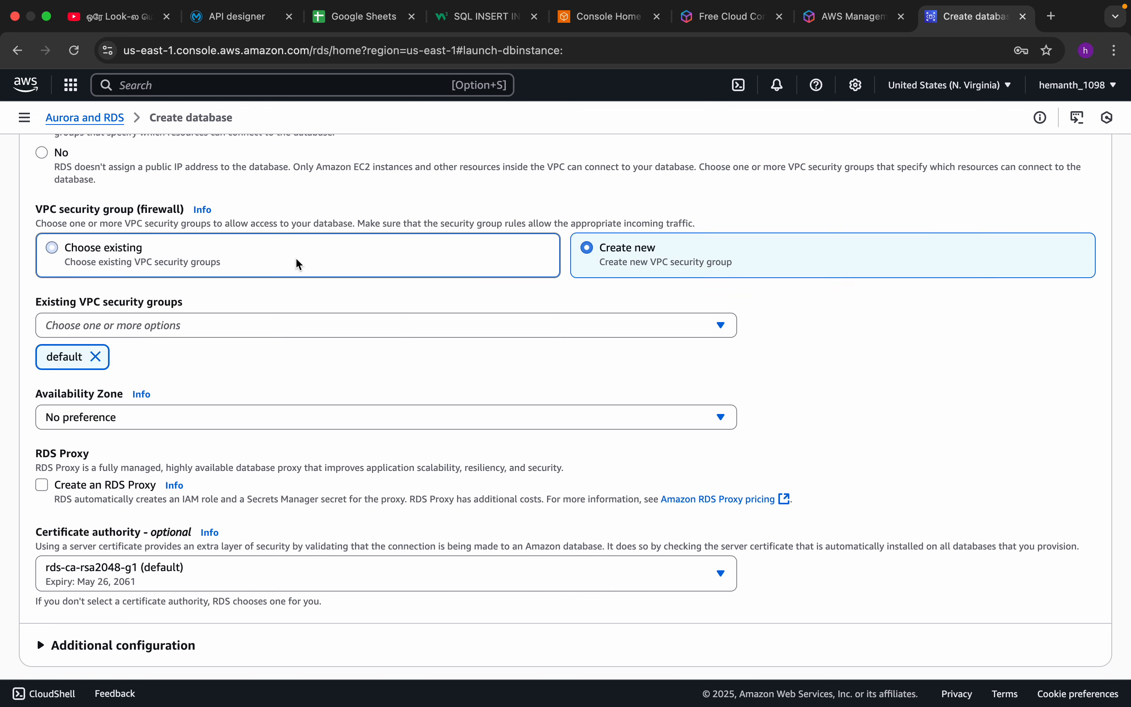
Expand the additional configuration of the Connectivity settings and check the database port.
{"action": "scroll", "coordinate": [218, 300], "scroll_direction": "down", "scroll_amount": 2}
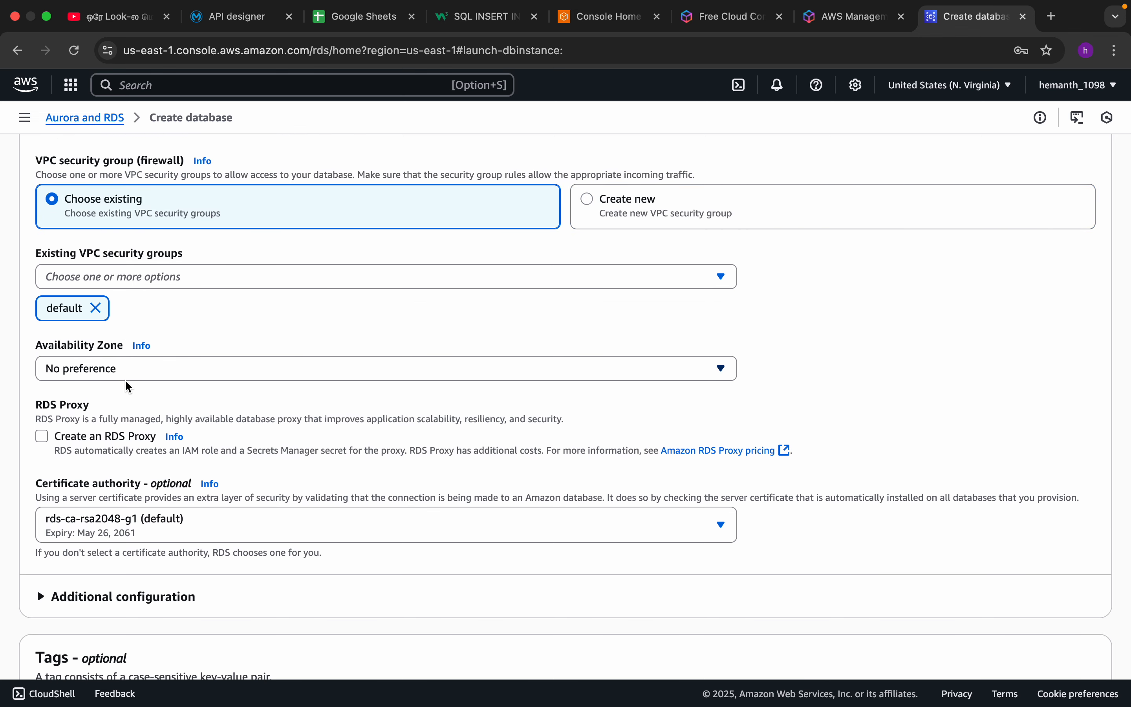
{"action": "scroll", "coordinate": [99, 382], "scroll_direction": "down", "scroll_amount": 5}
{"action": "scroll", "coordinate": [110, 381], "scroll_direction": "down", "scroll_amount": 7}
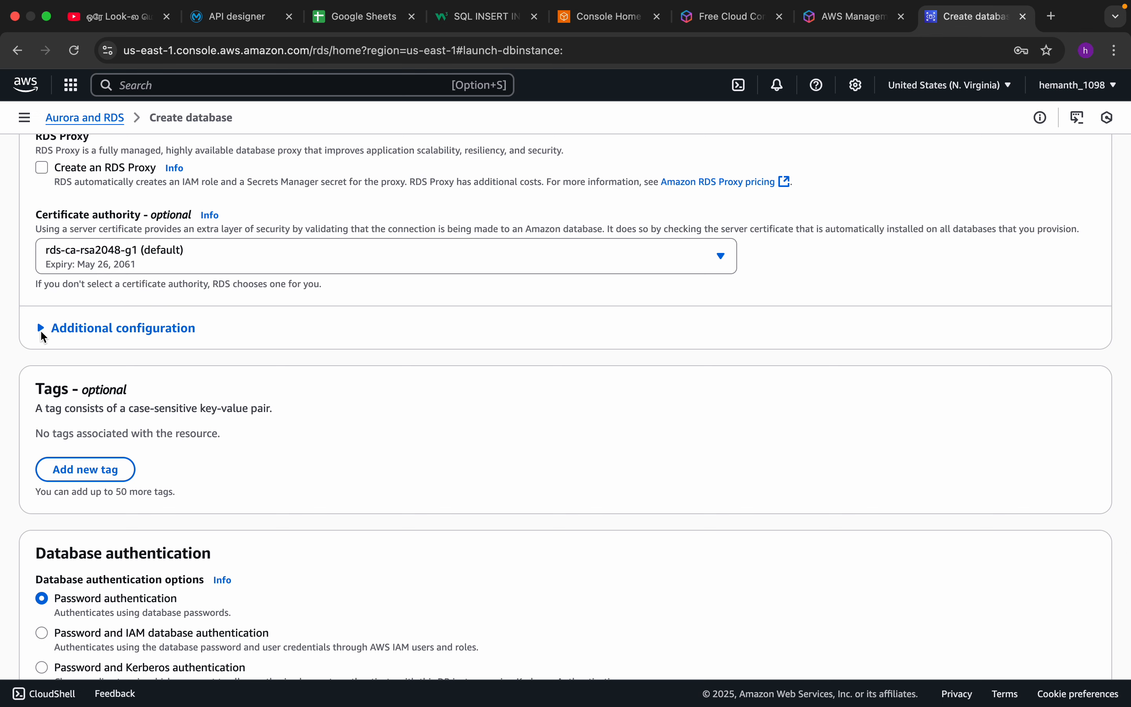
{"action": "left_click", "coordinate": [41, 329]}
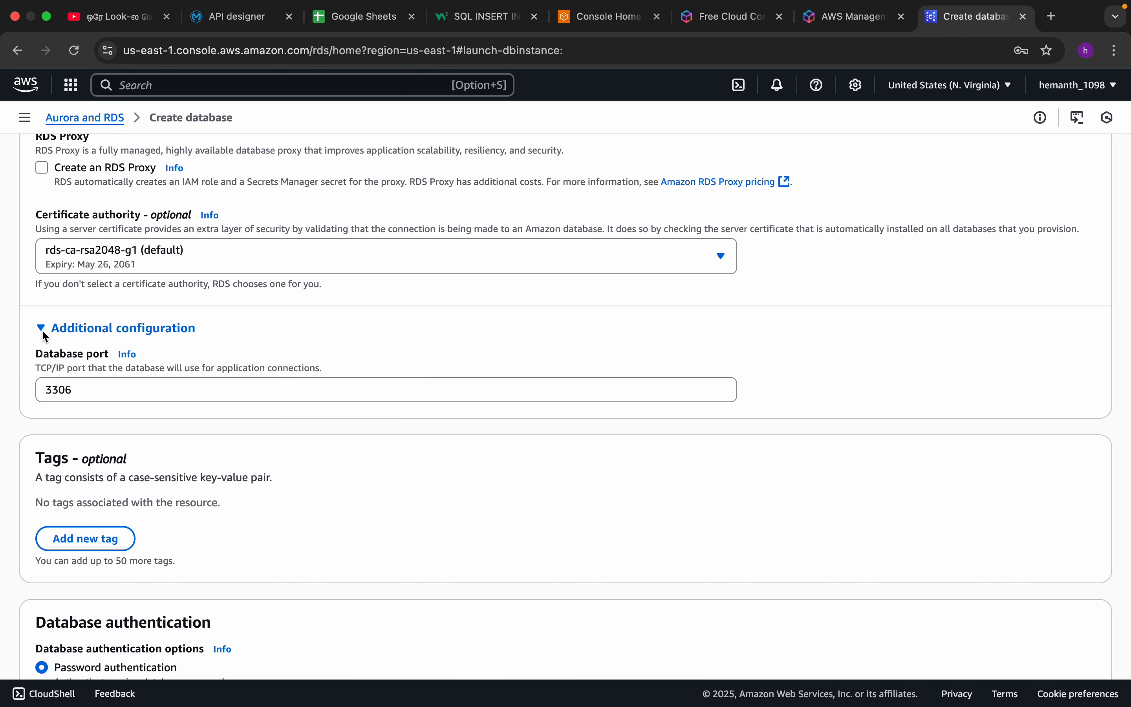
{"action": "scroll", "coordinate": [147, 363], "scroll_direction": "down", "scroll_amount": 4}
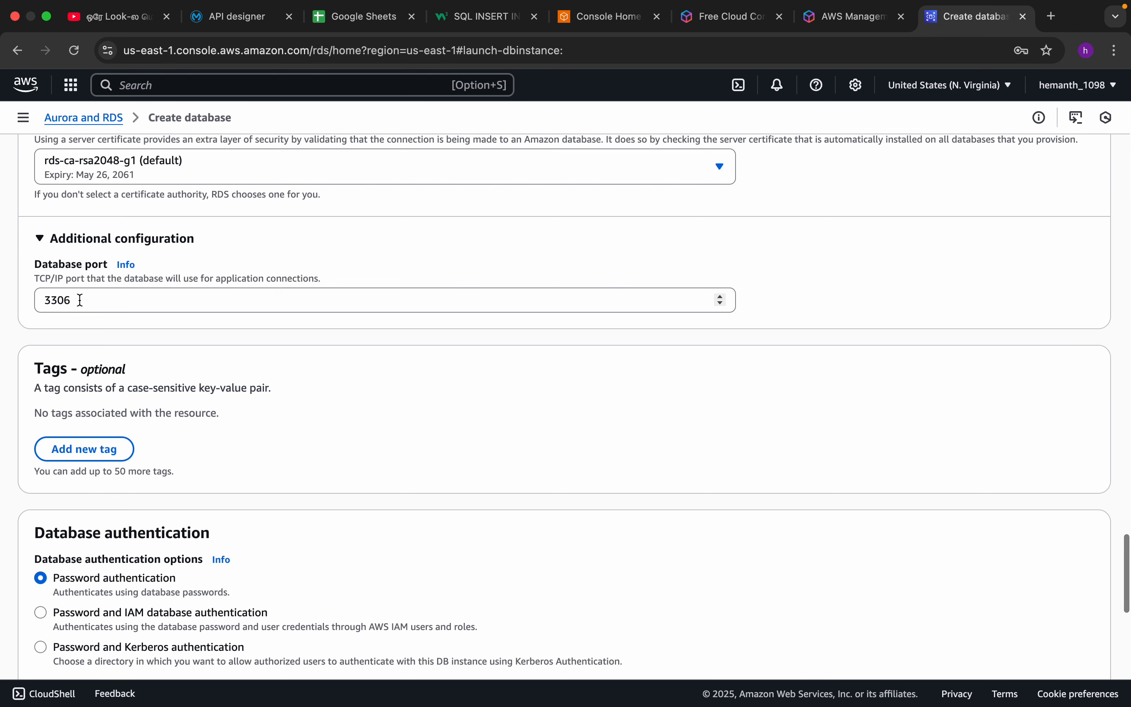
{"action": "scroll", "coordinate": [84, 303], "scroll_direction": "up", "scroll_amount": 1}
{"action": "left_click", "coordinate": [44, 302]}
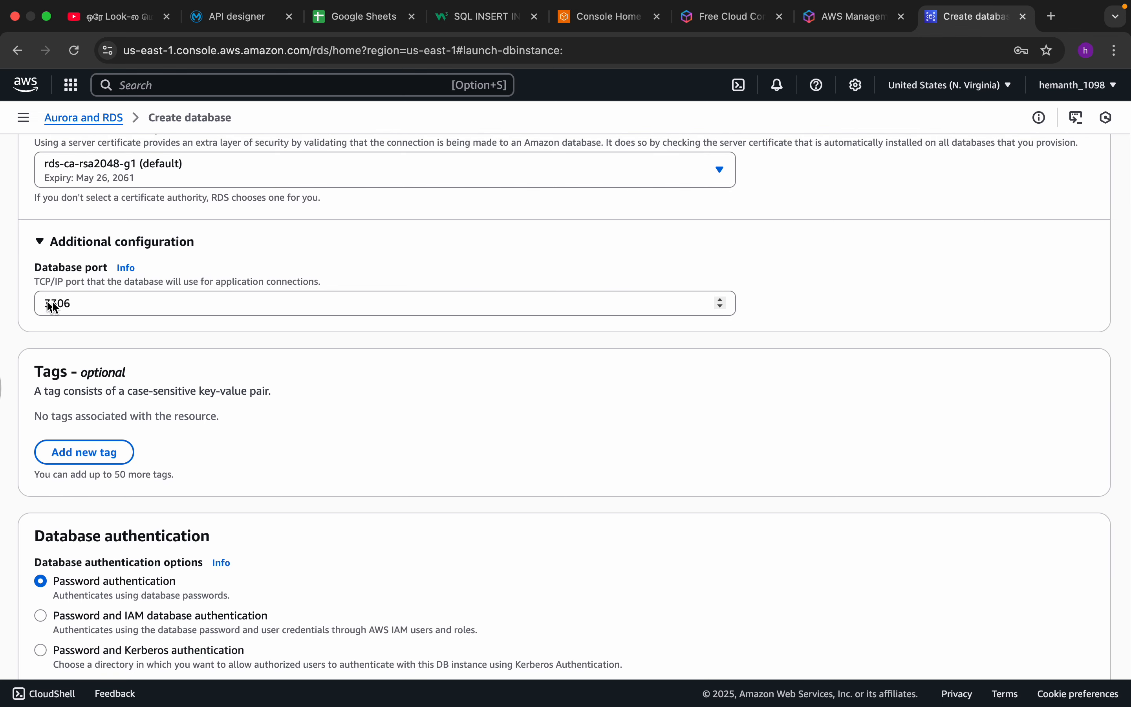
Review the tags, database authentication and monitoring options, and collapse the additional monitoring settings.
{"action": "scroll", "coordinate": [102, 326], "scroll_direction": "down", "scroll_amount": 3}
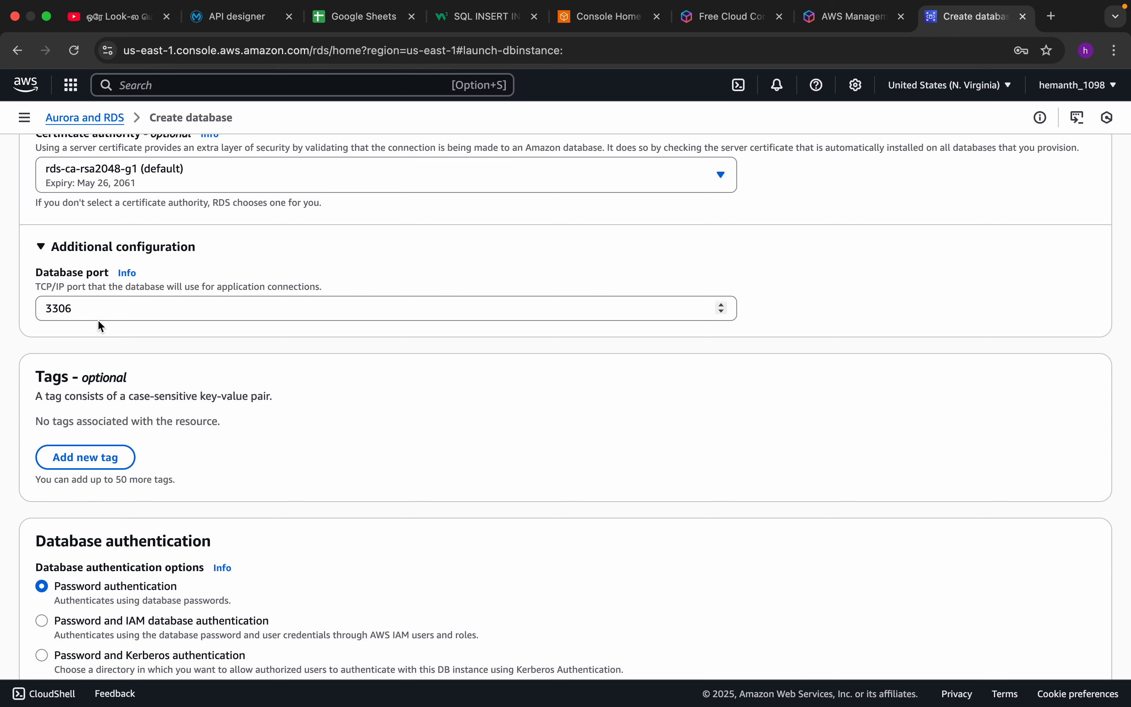
{"action": "scroll", "coordinate": [56, 275], "scroll_direction": "down", "scroll_amount": 5}
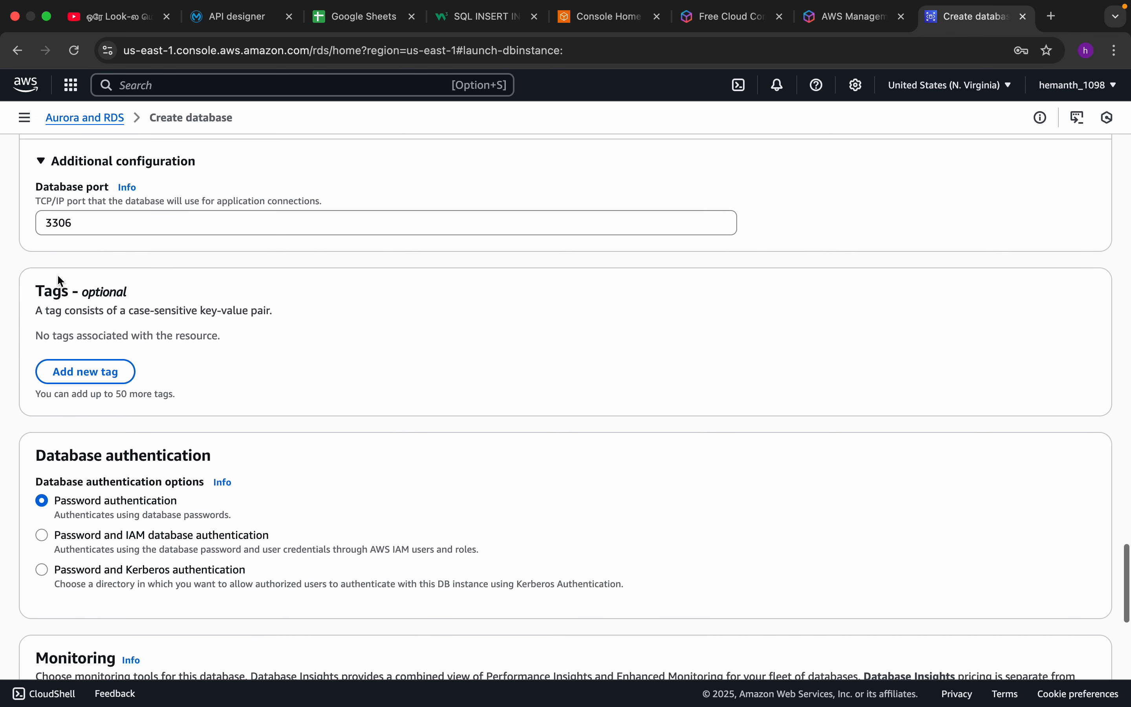
{"action": "scroll", "coordinate": [56, 336], "scroll_direction": "down", "scroll_amount": 10}
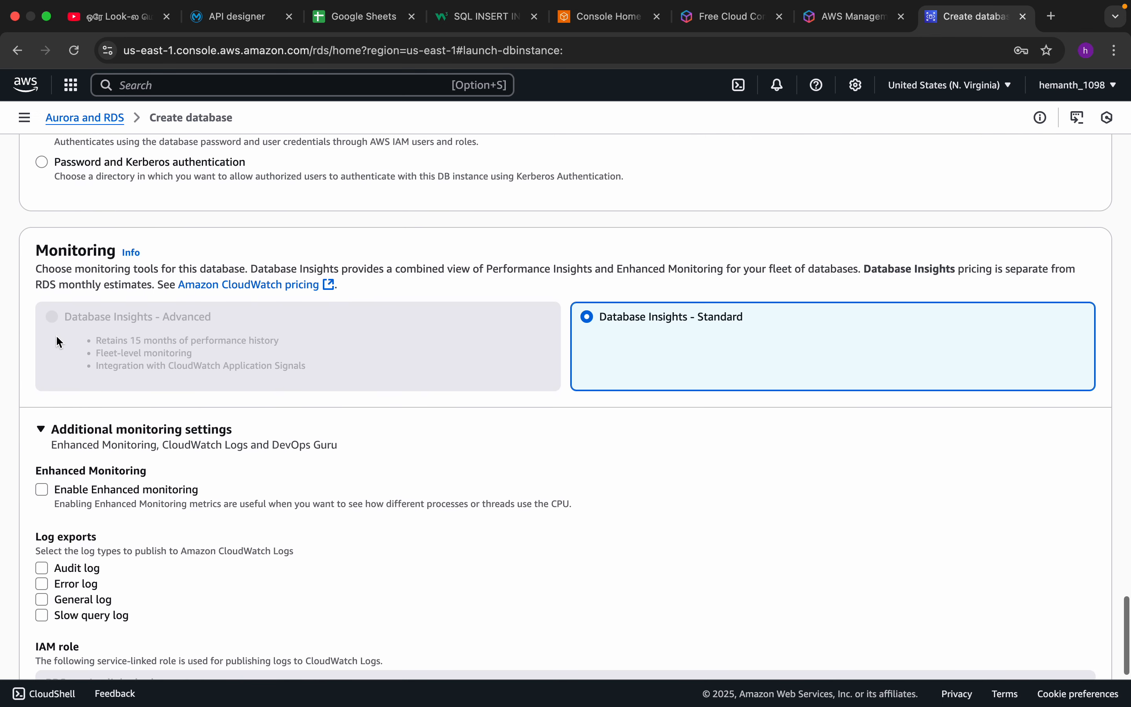
{"action": "scroll", "coordinate": [166, 308], "scroll_direction": "down", "scroll_amount": 2}
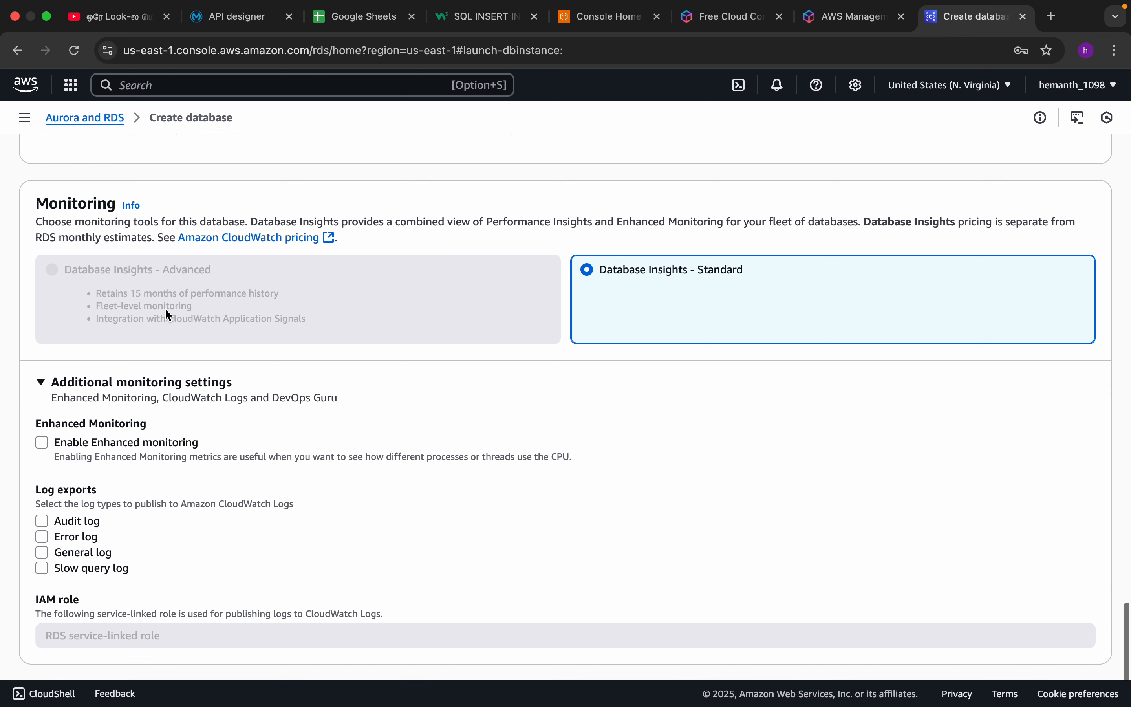
{"action": "scroll", "coordinate": [167, 312], "scroll_direction": "up", "scroll_amount": 5}
{"action": "scroll", "coordinate": [682, 429], "scroll_direction": "down", "scroll_amount": 6}
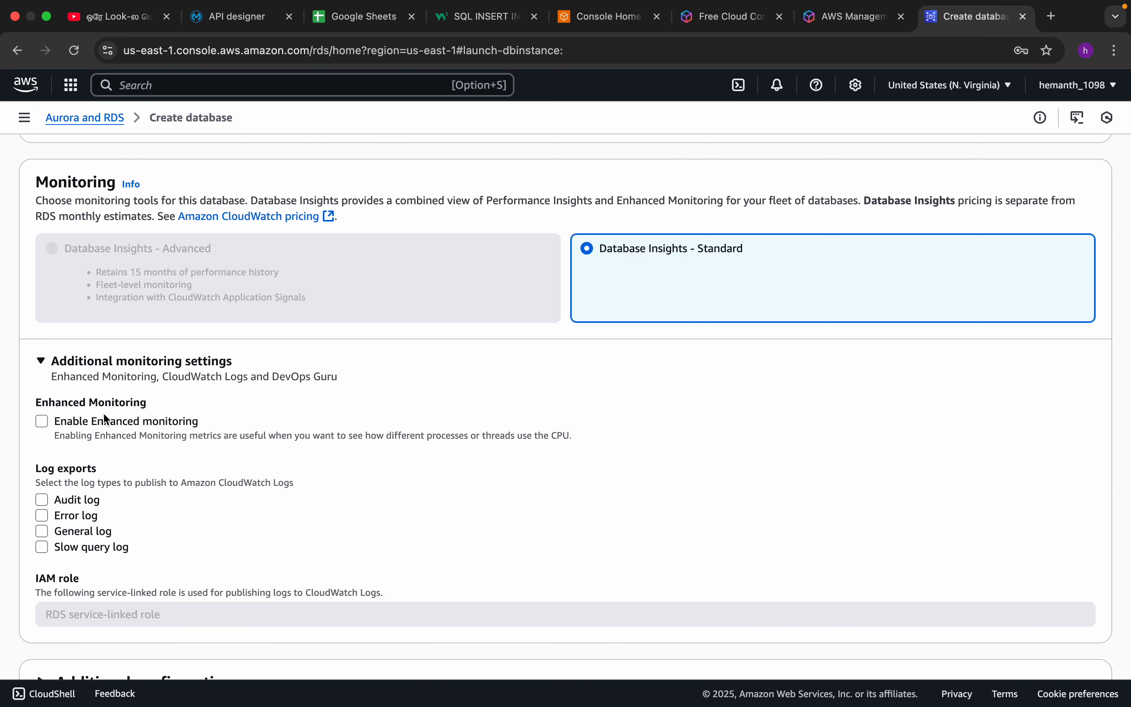
{"action": "left_click", "coordinate": [47, 364]}
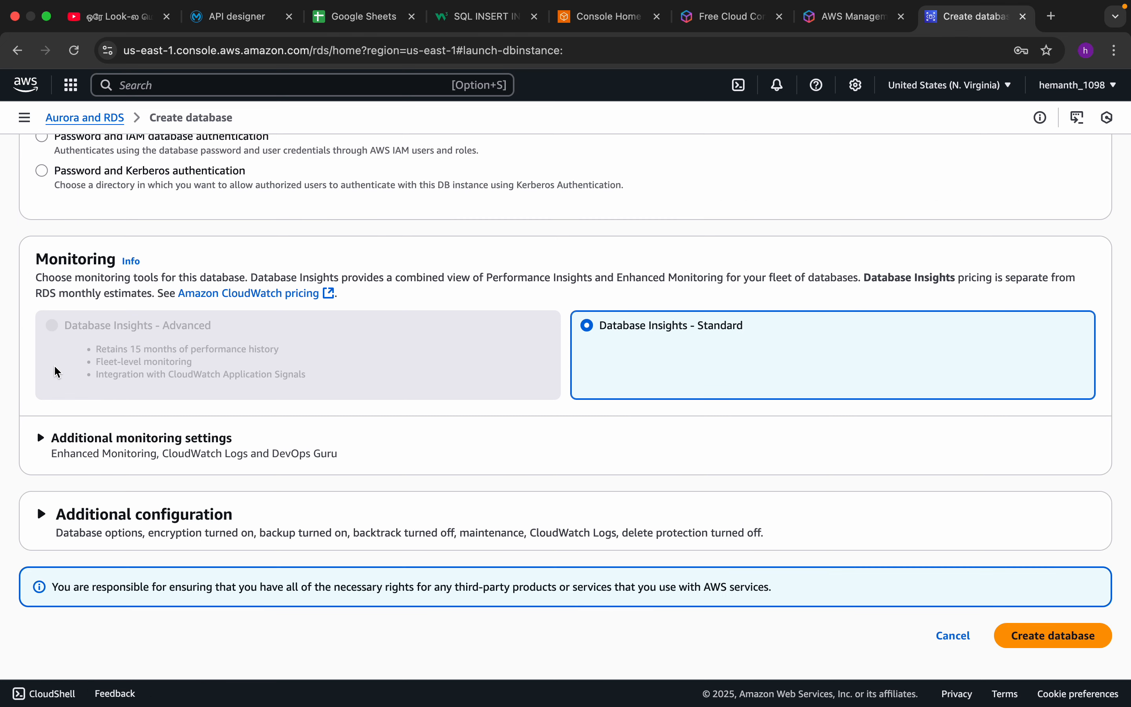
Expand the additional configuration below Monitoring and set the initial database name to employee_details.
{"action": "left_click", "coordinate": [41, 516]}
{"action": "scroll", "coordinate": [141, 495], "scroll_direction": "down", "scroll_amount": 6}
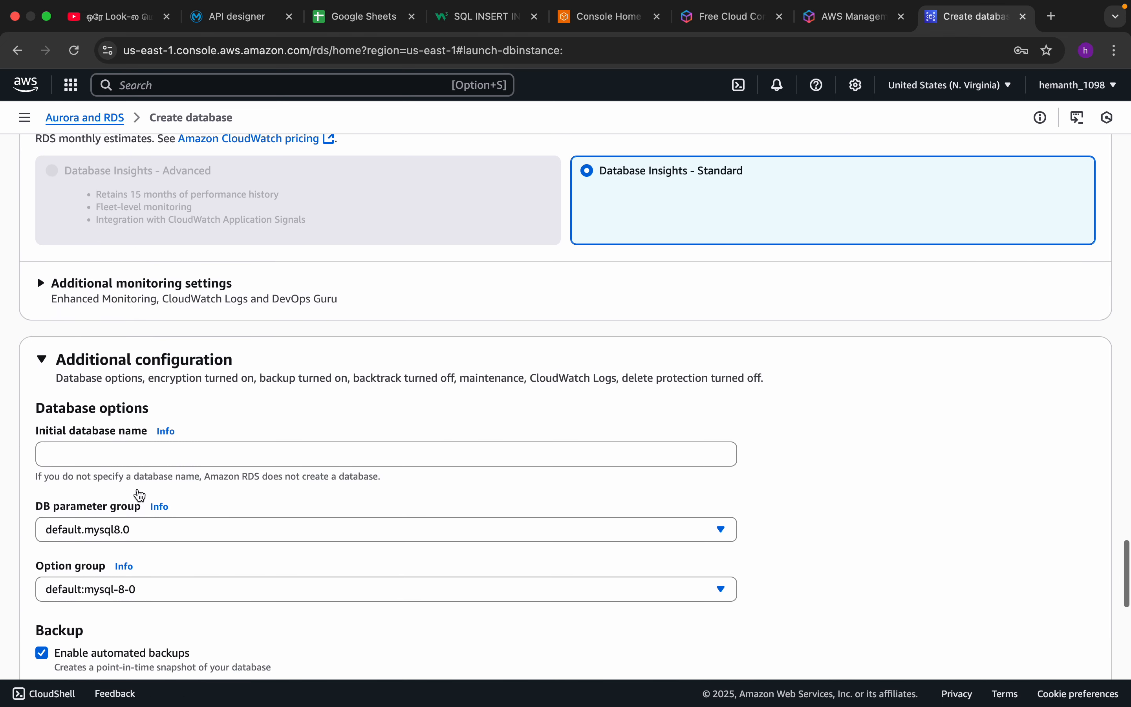
{"action": "left_click", "coordinate": [118, 312]}
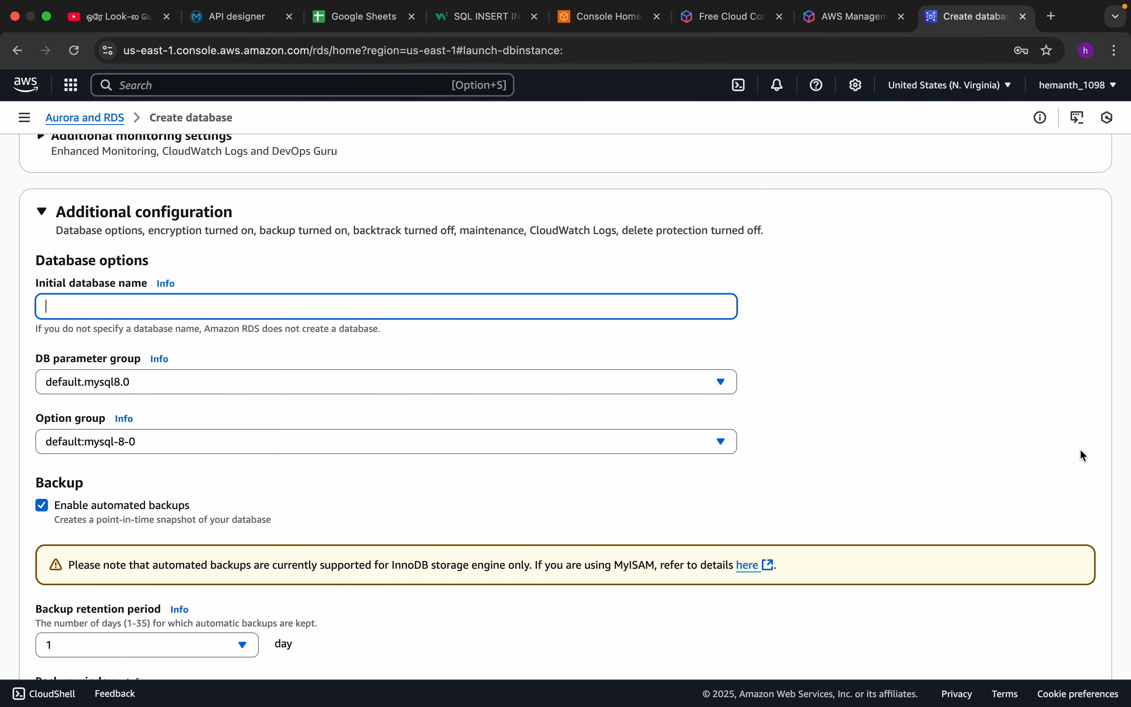
{"action": "type", "text": "employee_details"}
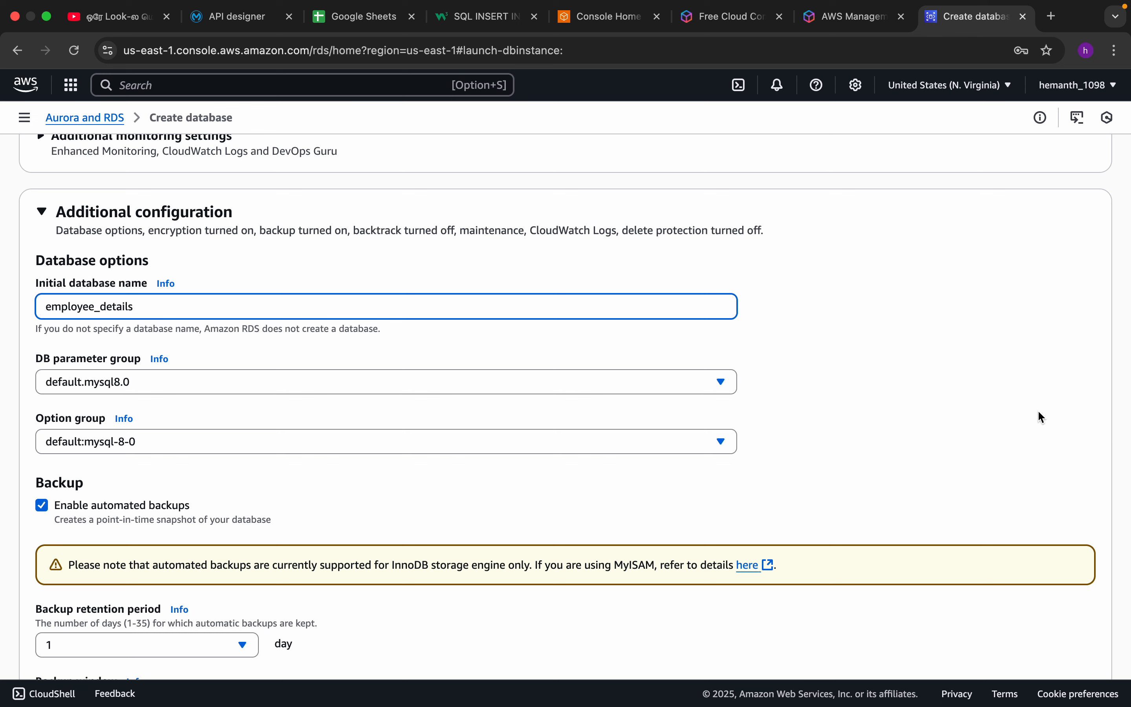
Turn off automated backups, encryption and auto minor version upgrade in the additional configuration of the new database.
{"action": "left_click", "coordinate": [498, 337]}
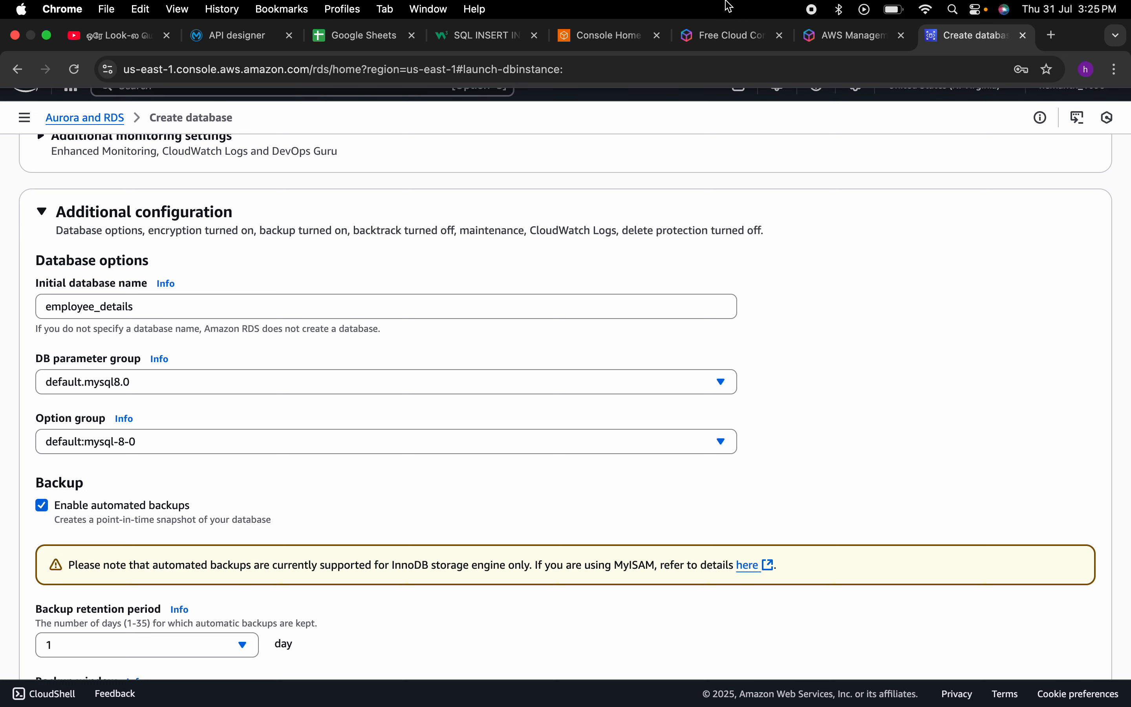
{"action": "left_click", "coordinate": [45, 507]}
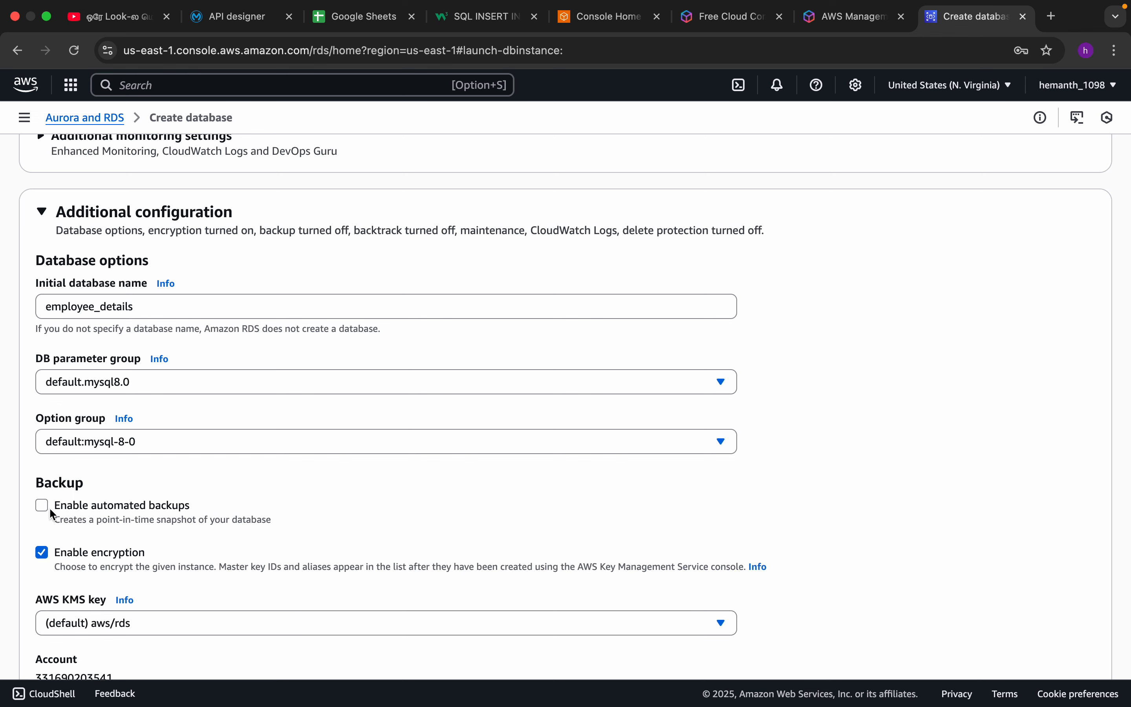
{"action": "scroll", "coordinate": [50, 507], "scroll_direction": "down", "scroll_amount": 4}
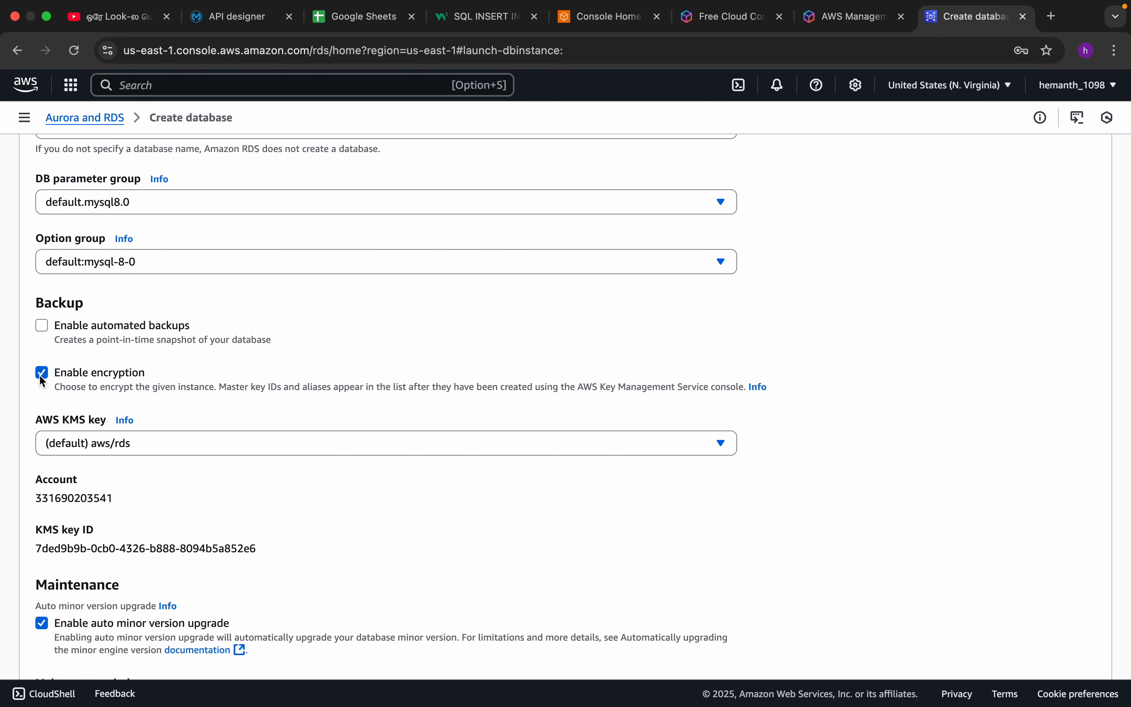
{"action": "left_click", "coordinate": [42, 374]}
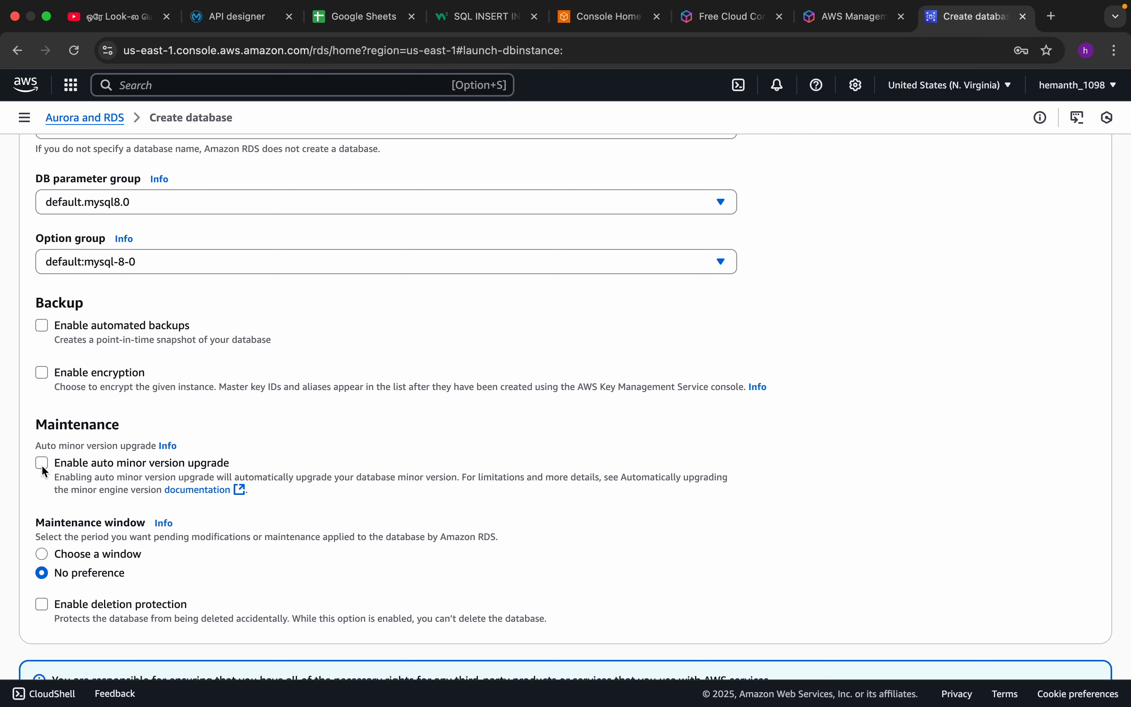
Create the database with the configured settings and dismiss the suggested add-ons.
{"action": "scroll", "coordinate": [288, 446], "scroll_direction": "down", "scroll_amount": 2}
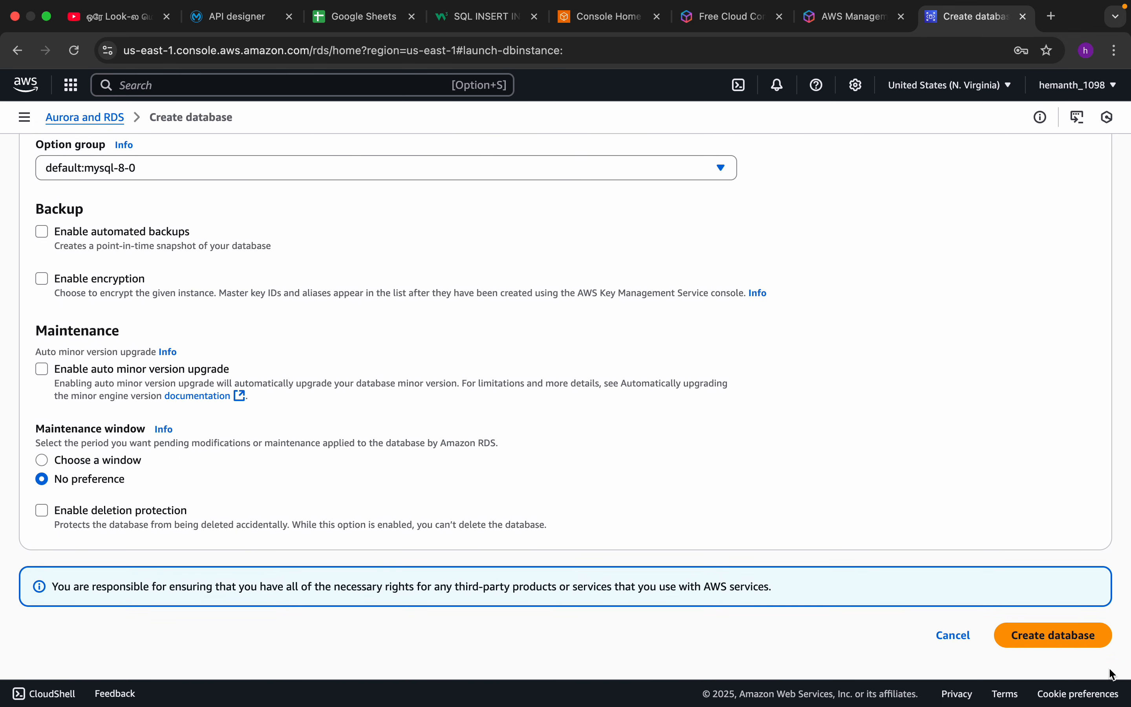
{"action": "left_click", "coordinate": [1060, 638]}
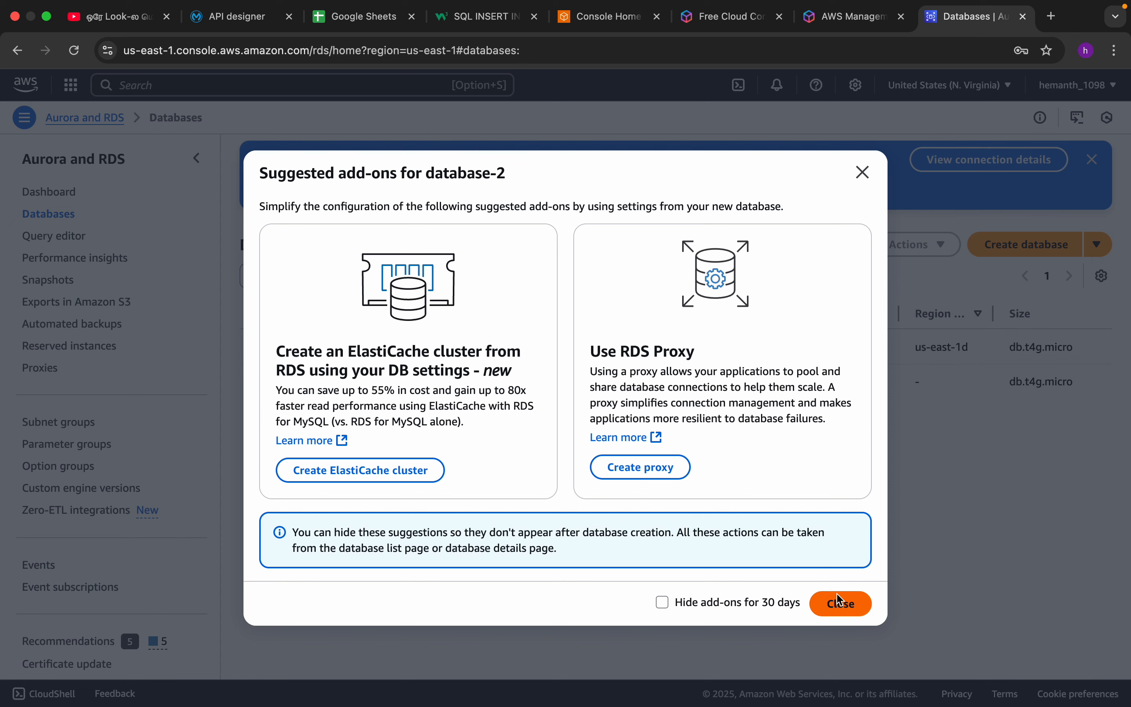
{"action": "left_click", "coordinate": [840, 603]}
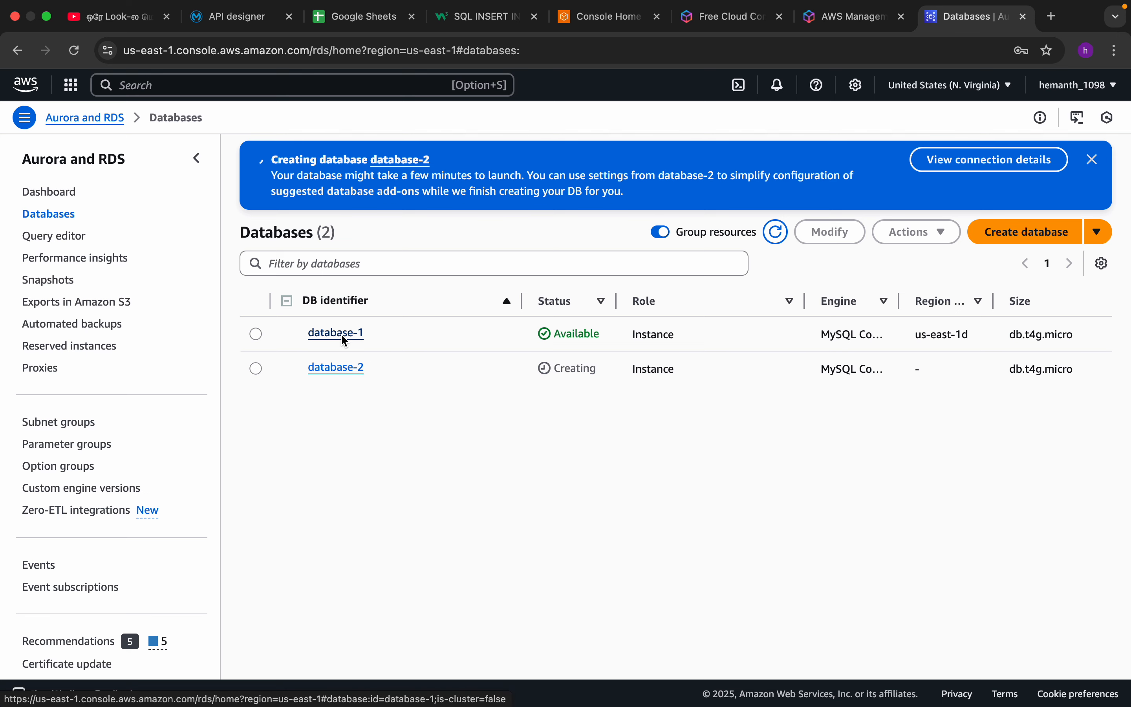
Open the details of database-1 and check its status and its endpoint.
{"action": "left_click", "coordinate": [318, 335]}
{"action": "scroll", "coordinate": [374, 326], "scroll_direction": "down", "scroll_amount": 4}
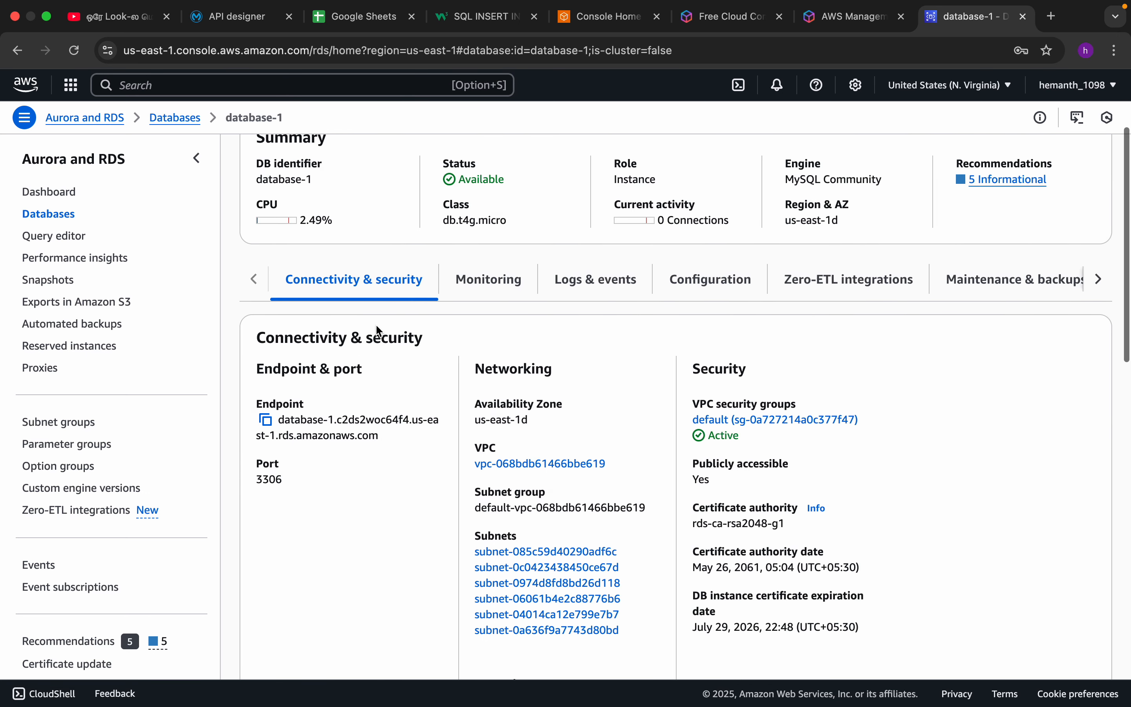
{"action": "left_click_drag", "start_coordinate": [449, 165], "coordinate": [487, 172]}
{"action": "scroll", "coordinate": [468, 209], "scroll_direction": "down", "scroll_amount": 3}
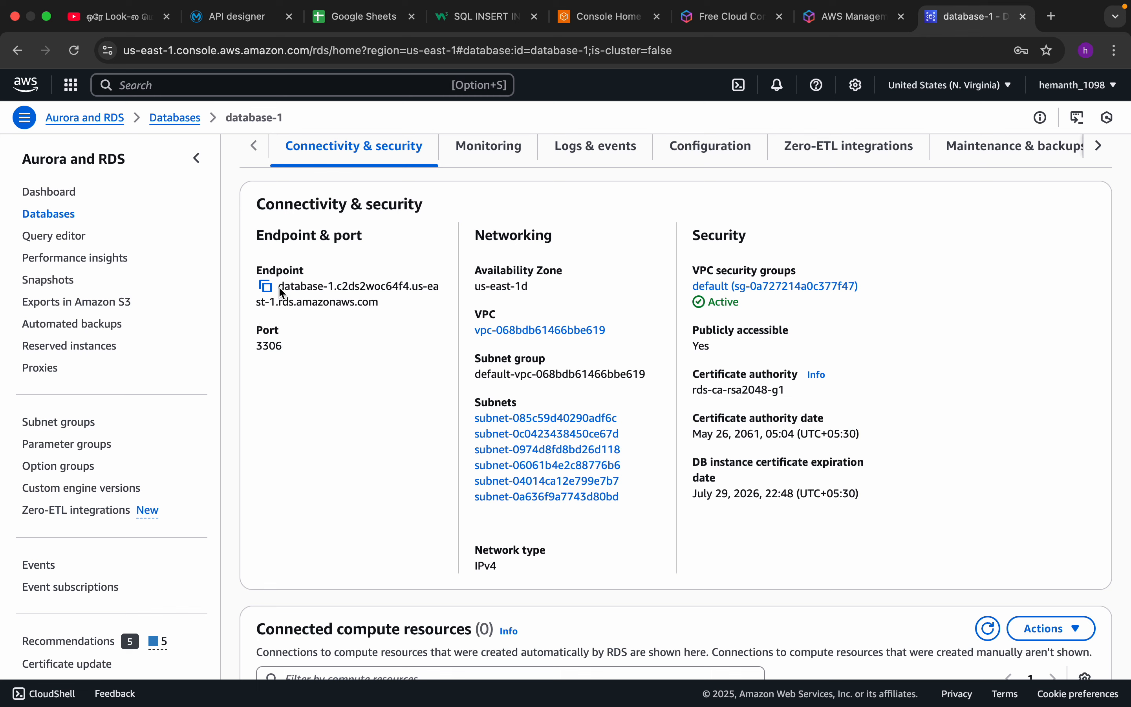
{"action": "left_click_drag", "start_coordinate": [280, 286], "coordinate": [354, 301]}
{"action": "left_click", "coordinate": [328, 340]}
{"action": "scroll", "coordinate": [347, 310], "scroll_direction": "up", "scroll_amount": 3}
{"action": "scroll", "coordinate": [348, 310], "scroll_direction": "up", "scroll_amount": 1}
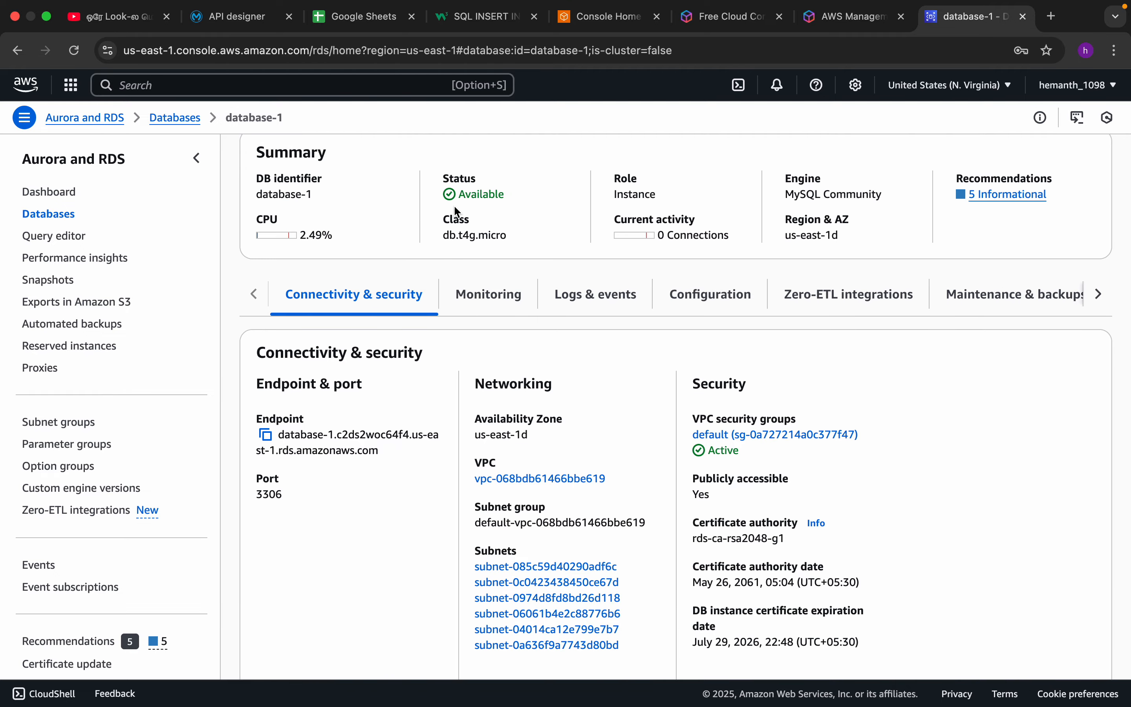
Examine the endpoint and port of database-1 in its connectivity and security details.
{"action": "left_click_drag", "start_coordinate": [285, 438], "coordinate": [390, 450]}
{"action": "left_click", "coordinate": [367, 487]}
{"action": "left_click_drag", "start_coordinate": [286, 496], "coordinate": [263, 495]}
{"action": "left_click", "coordinate": [280, 528]}
{"action": "scroll", "coordinate": [289, 484], "scroll_direction": "down", "scroll_amount": 5}
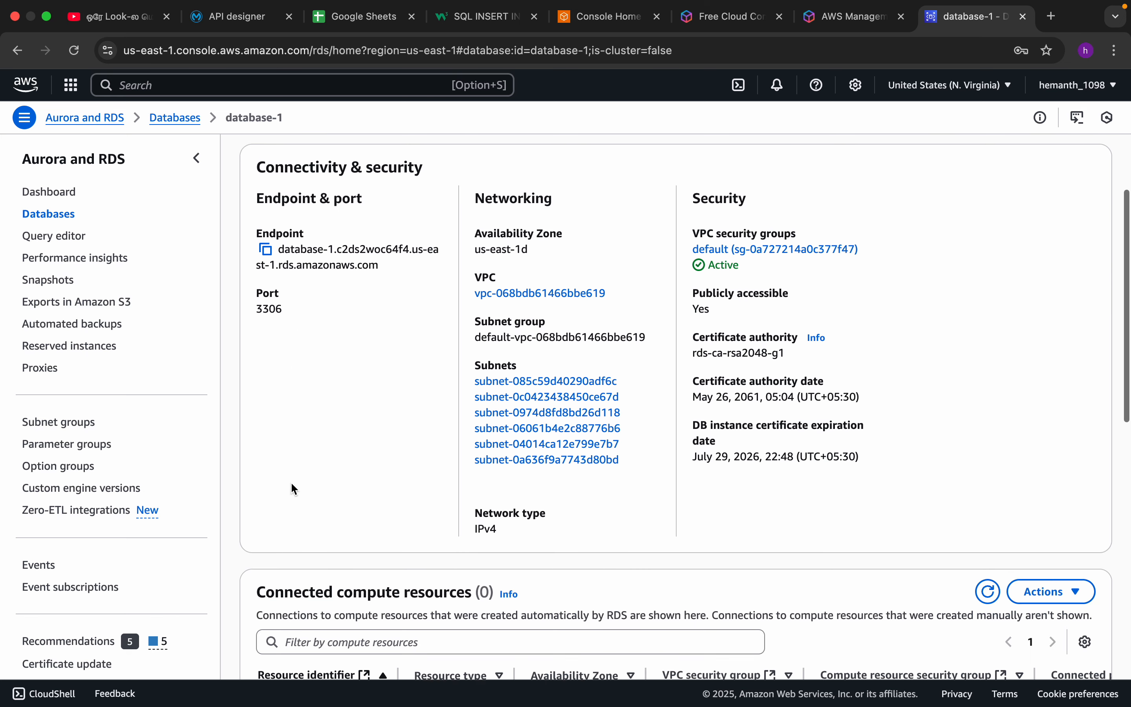
{"action": "scroll", "coordinate": [291, 484], "scroll_direction": "up", "scroll_amount": 5}
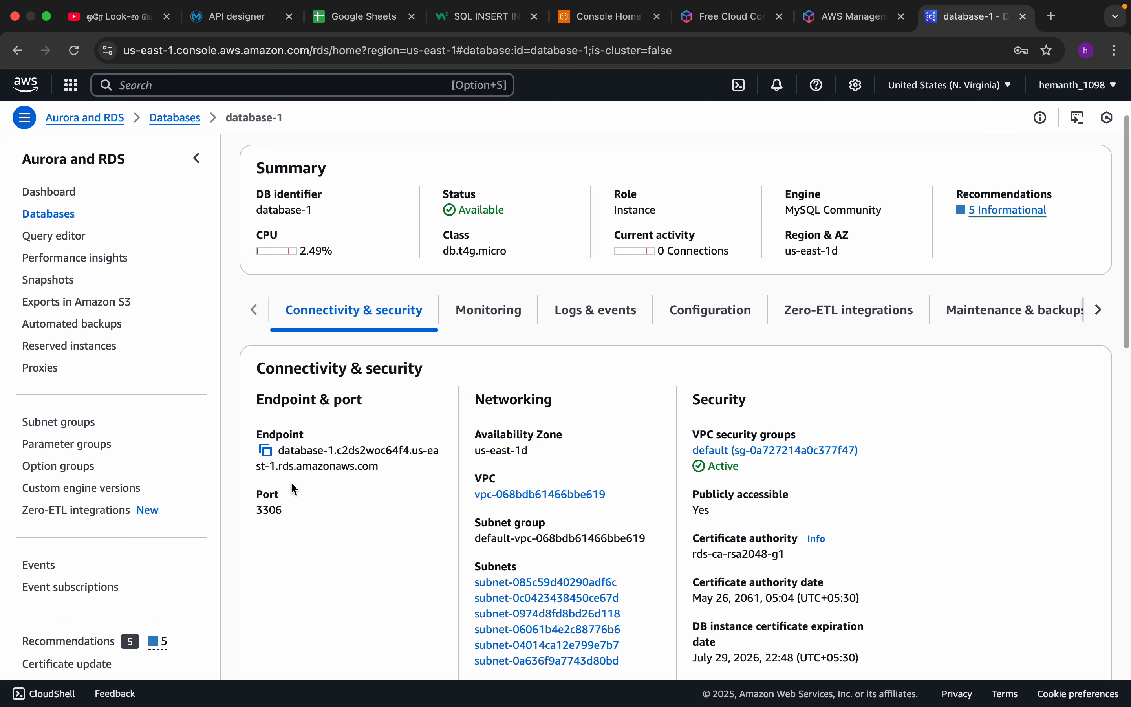
{"action": "scroll", "coordinate": [291, 484], "scroll_direction": "down", "scroll_amount": 3}
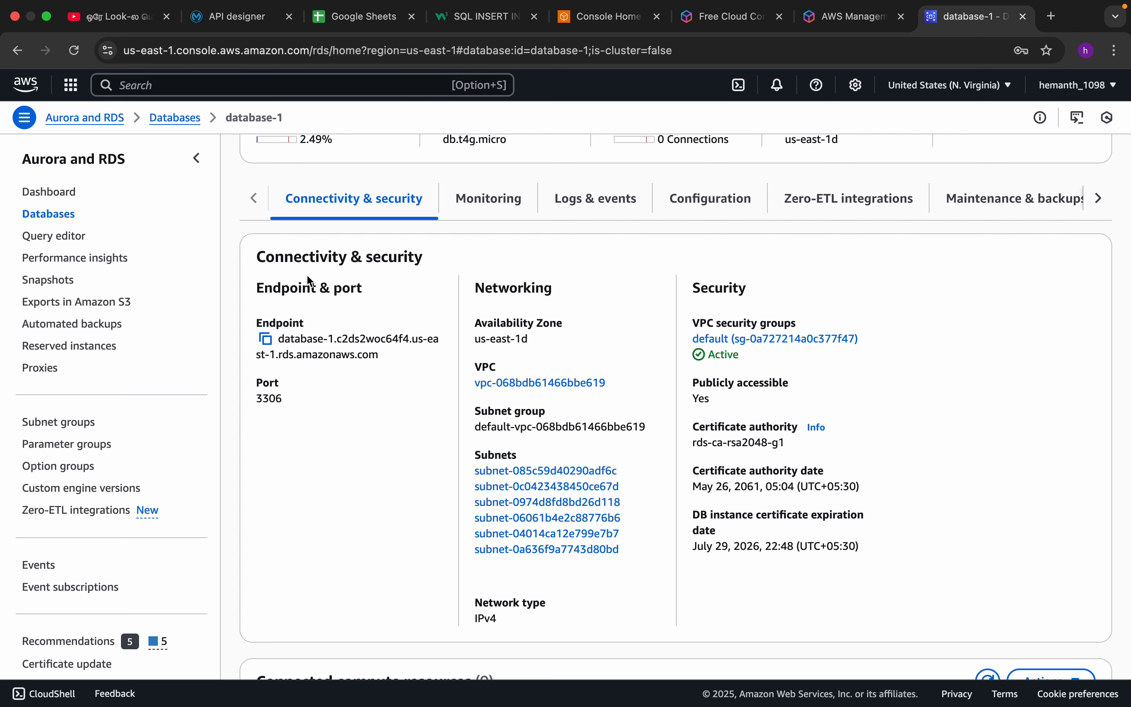
{"action": "scroll", "coordinate": [458, 387], "scroll_direction": "up", "scroll_amount": 5}
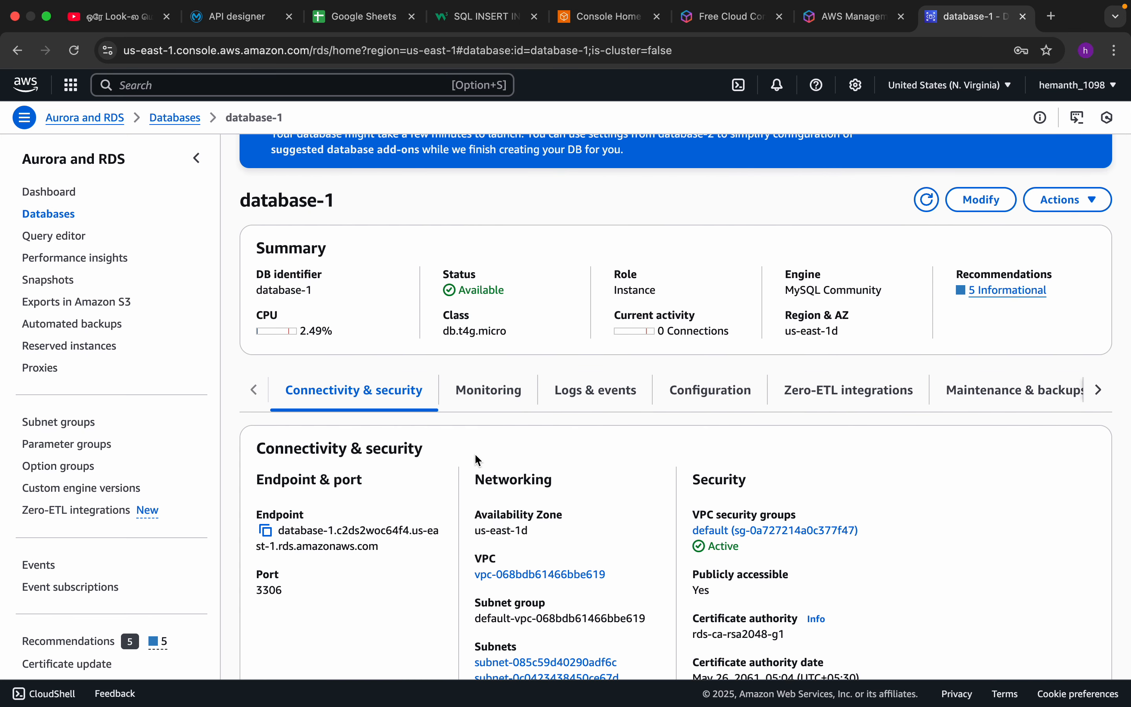
{"action": "scroll", "coordinate": [380, 513], "scroll_direction": "down", "scroll_amount": 7}
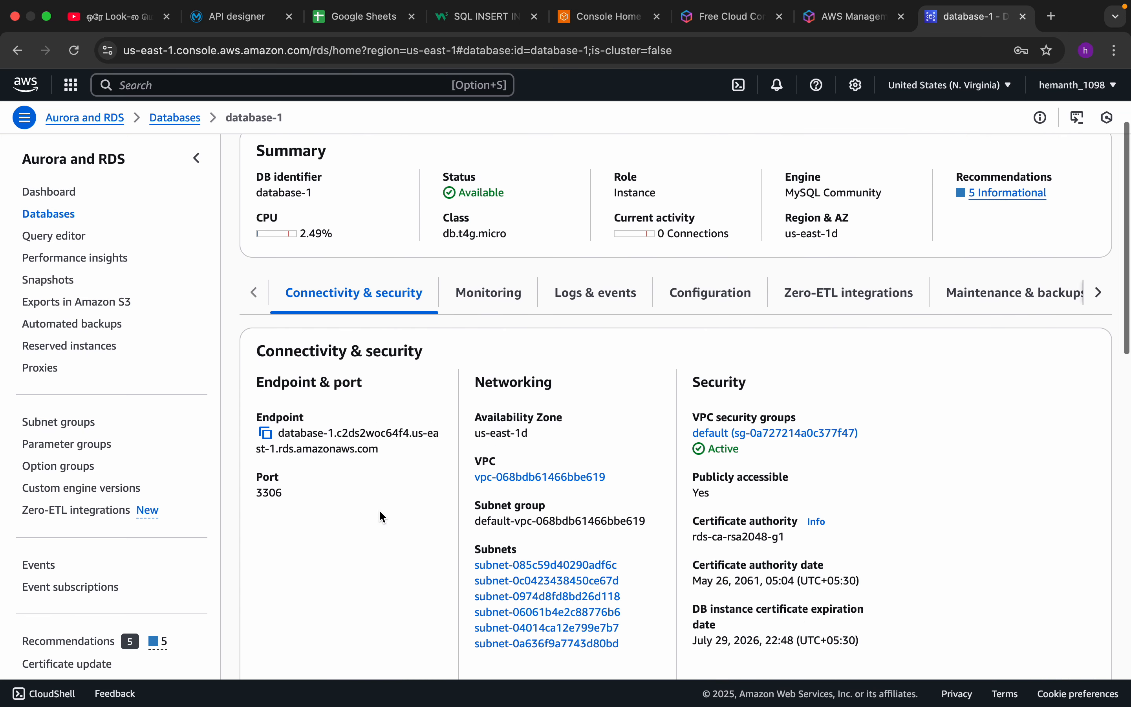
Find the security group rules of database-1 and open the details of the default security group behind the CIDR/IP inbound rule.
{"action": "scroll", "coordinate": [381, 516], "scroll_direction": "down", "scroll_amount": 10}
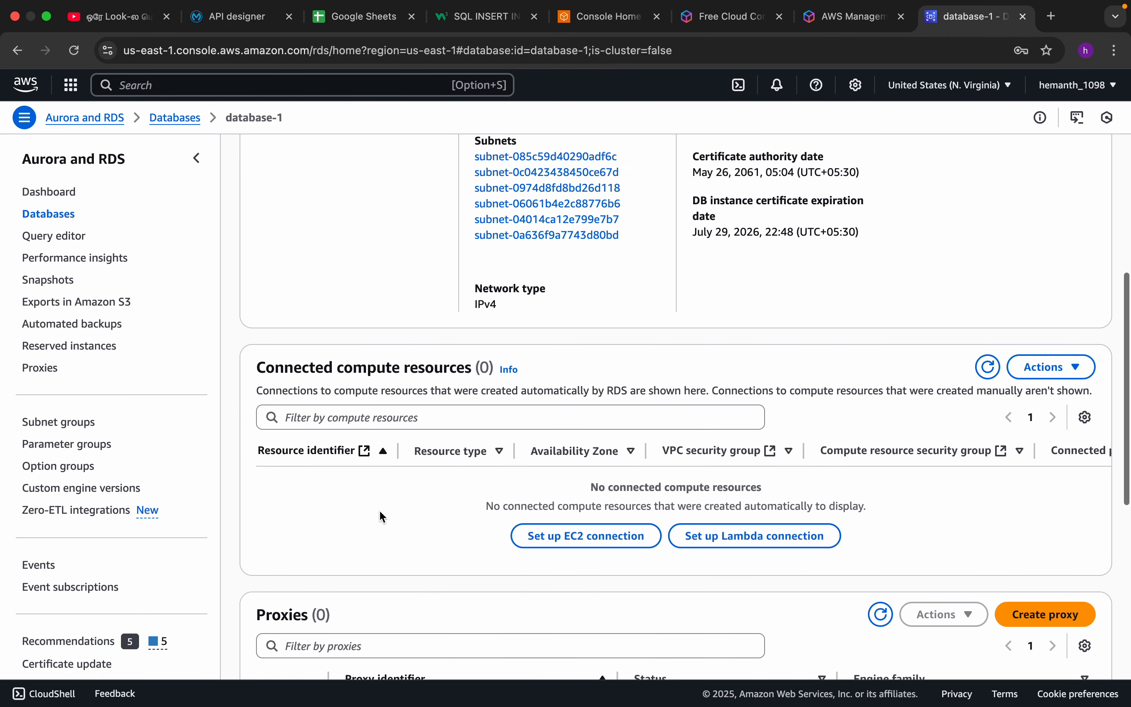
{"action": "scroll", "coordinate": [381, 516], "scroll_direction": "down", "scroll_amount": 8}
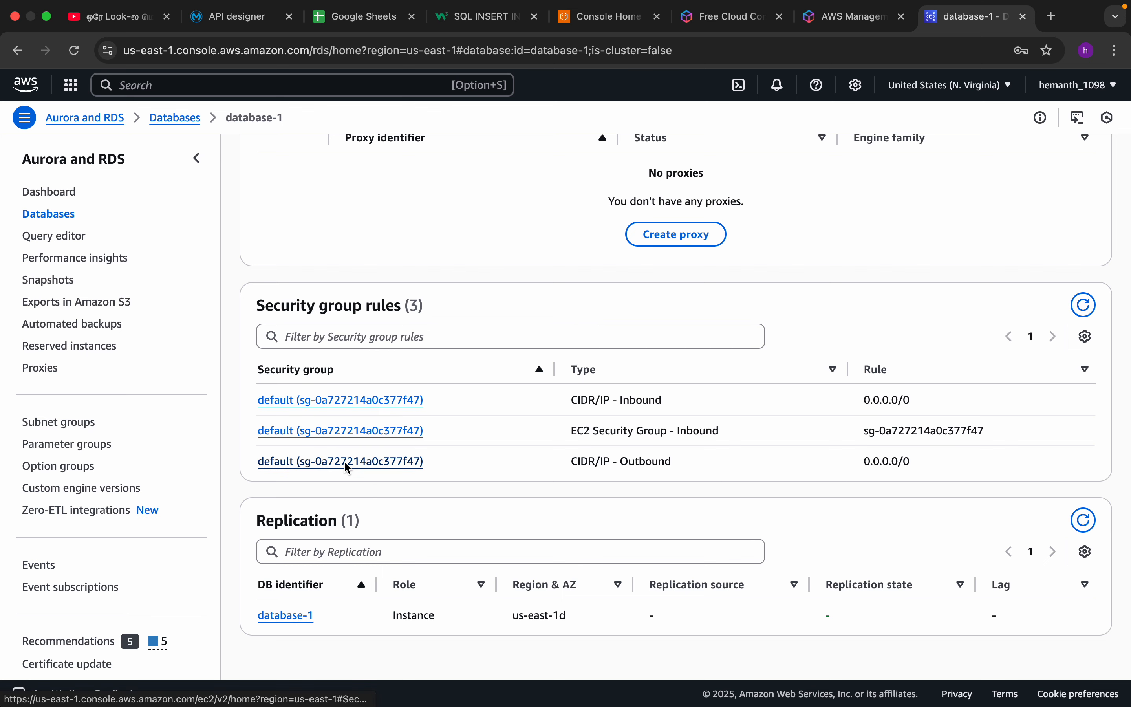
{"action": "left_click", "coordinate": [346, 400]}
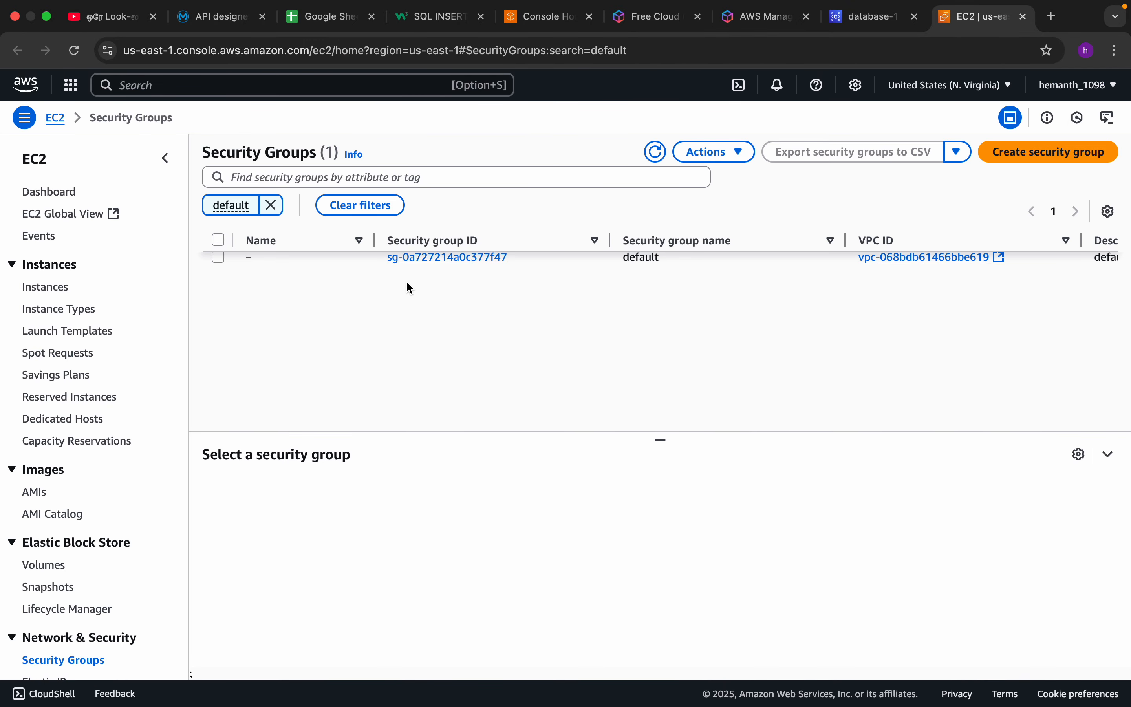
{"action": "left_click", "coordinate": [425, 260]}
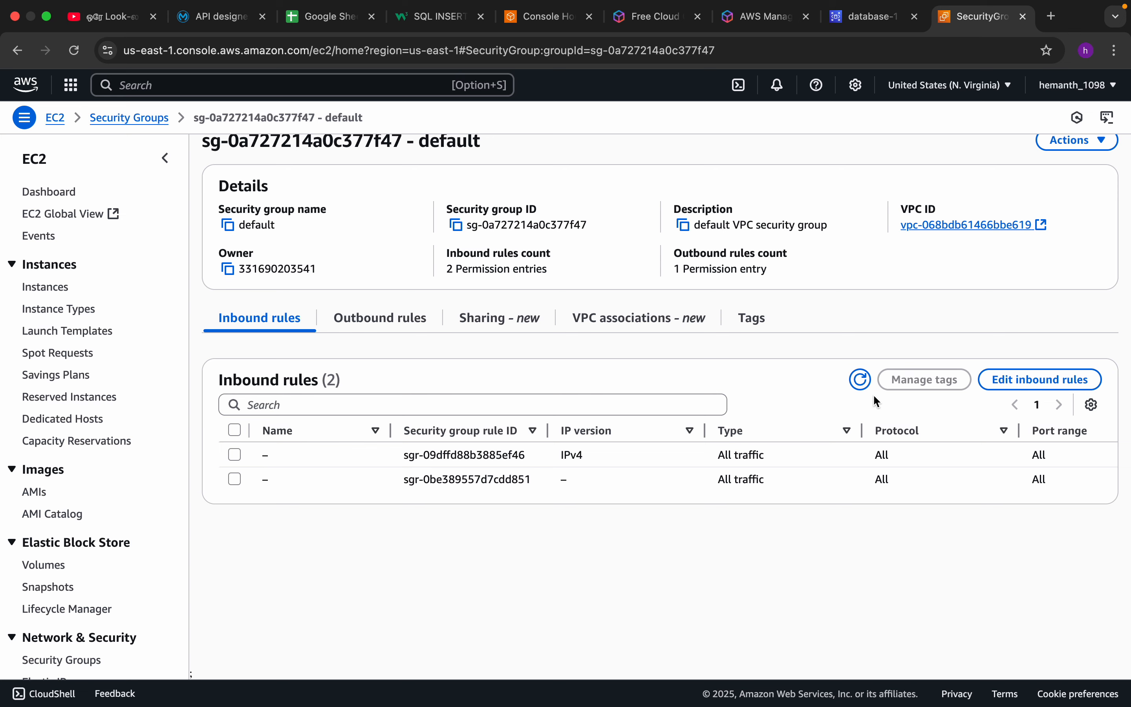
Add an inbound rule to the default security group with type All traffic and source 0.0.0.0/0.
{"action": "left_click", "coordinate": [1012, 384]}
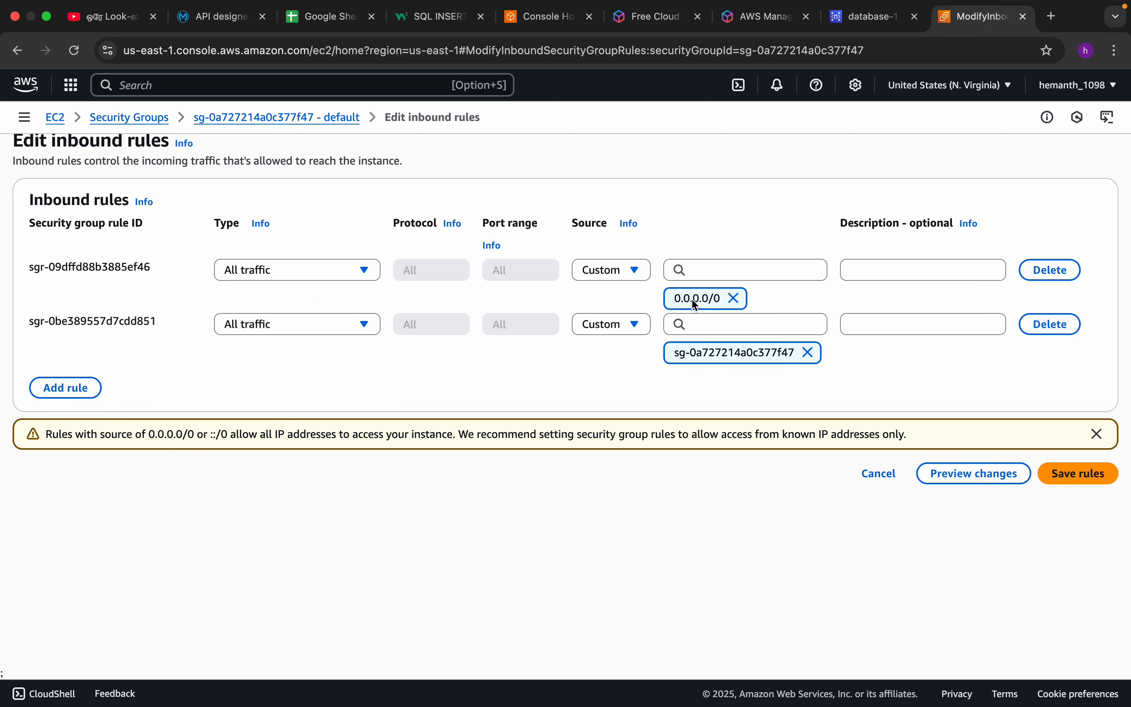
{"action": "left_click", "coordinate": [47, 388]}
{"action": "left_click", "coordinate": [281, 378]}
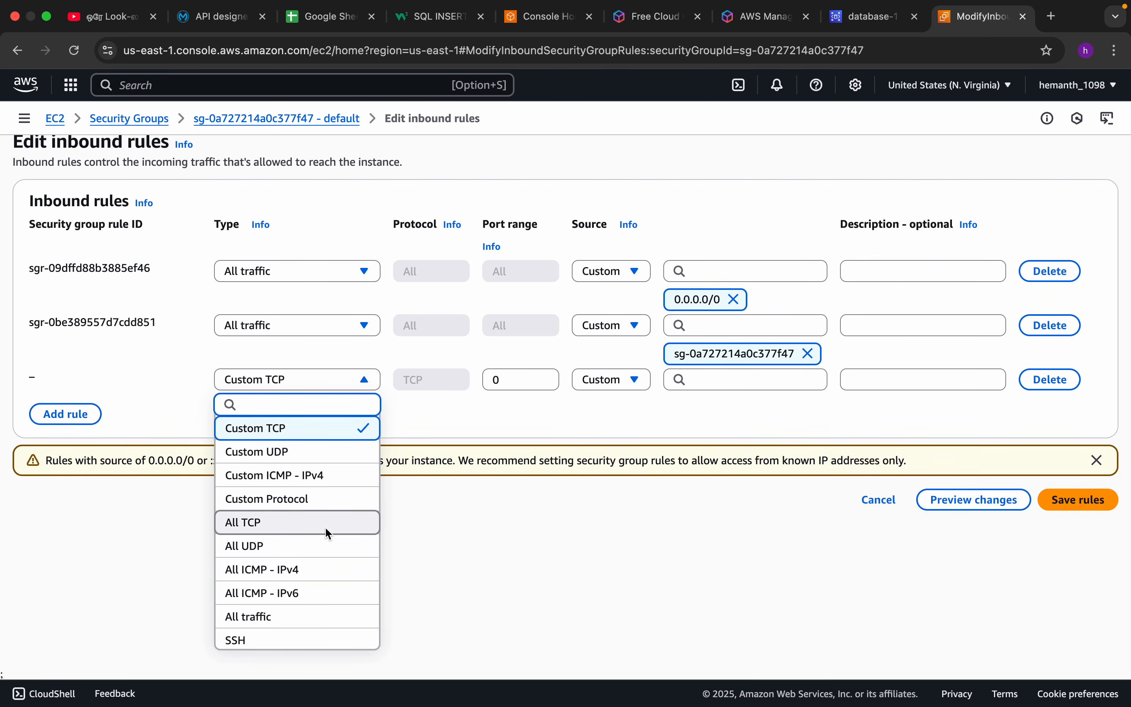
{"action": "scroll", "coordinate": [321, 549], "scroll_direction": "down", "scroll_amount": 3}
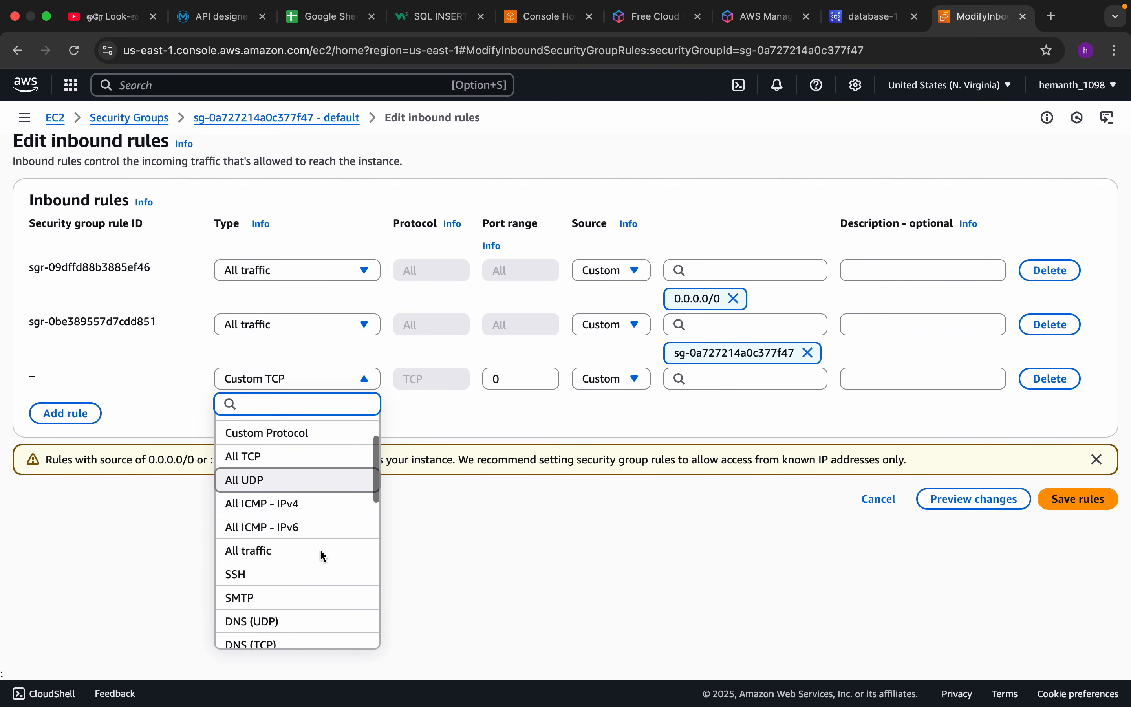
{"action": "left_click", "coordinate": [295, 553]}
{"action": "left_click", "coordinate": [698, 379]}
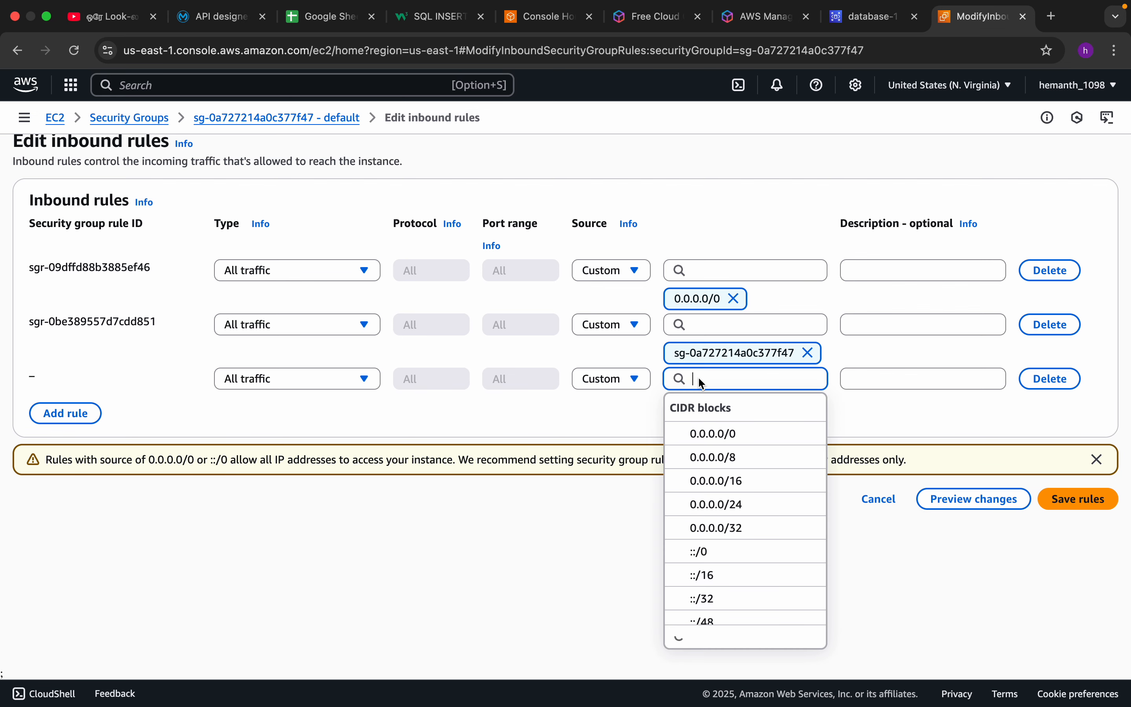
{"action": "left_click", "coordinate": [711, 429]}
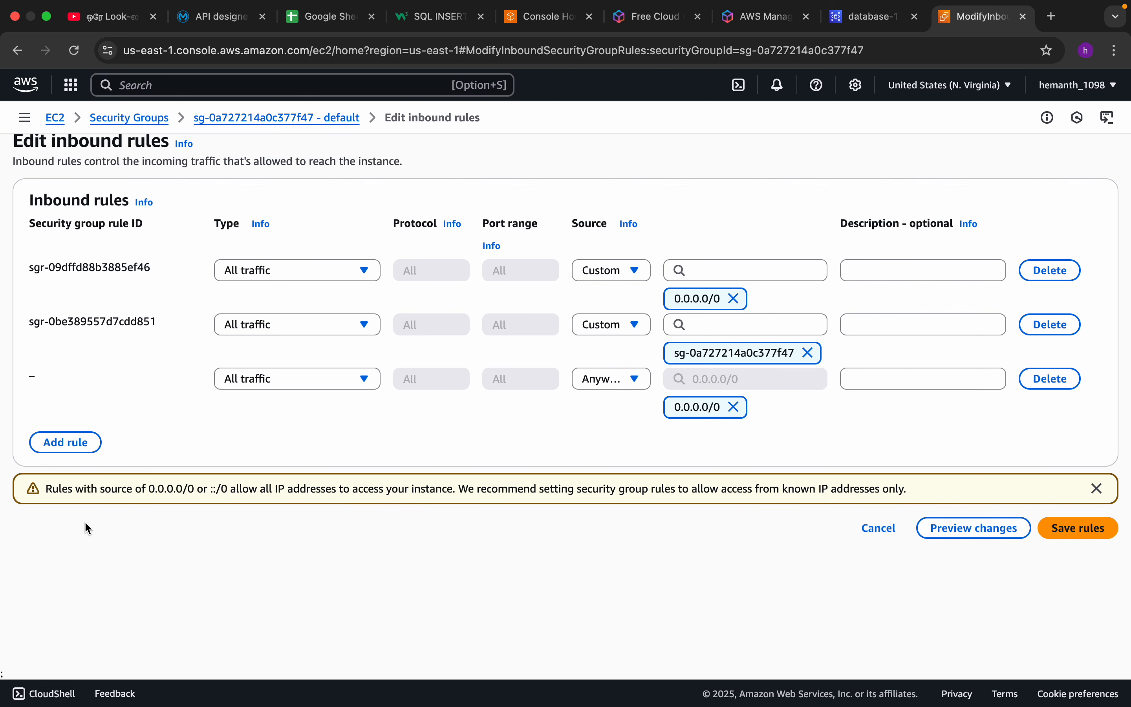
Delete the newly added inbound rule and leave the inbound rules editor without saving.
{"action": "left_click_drag", "start_coordinate": [54, 494], "coordinate": [128, 494]}
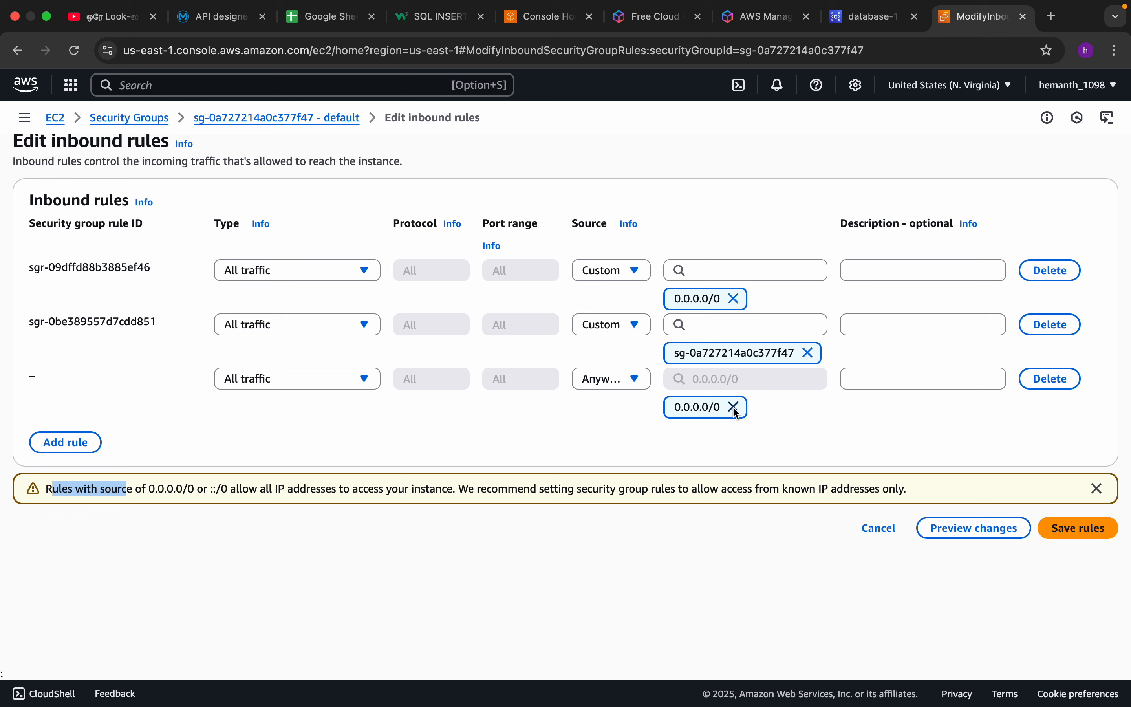
{"action": "left_click", "coordinate": [1049, 383]}
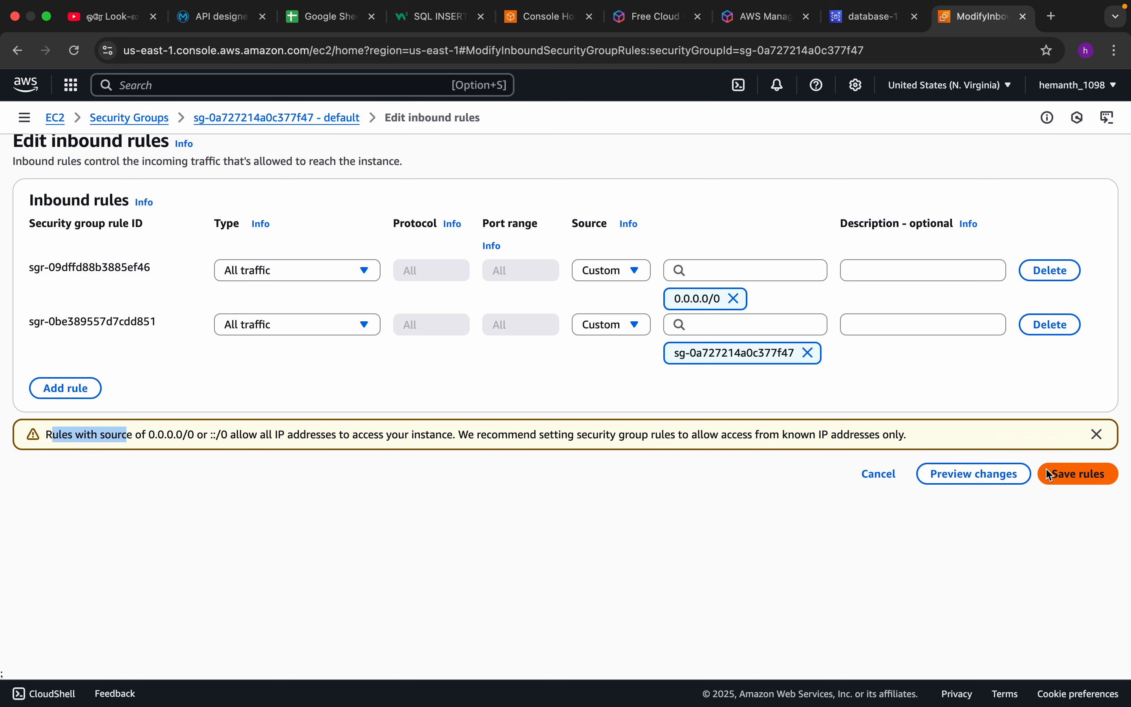
{"action": "left_click", "coordinate": [886, 476]}
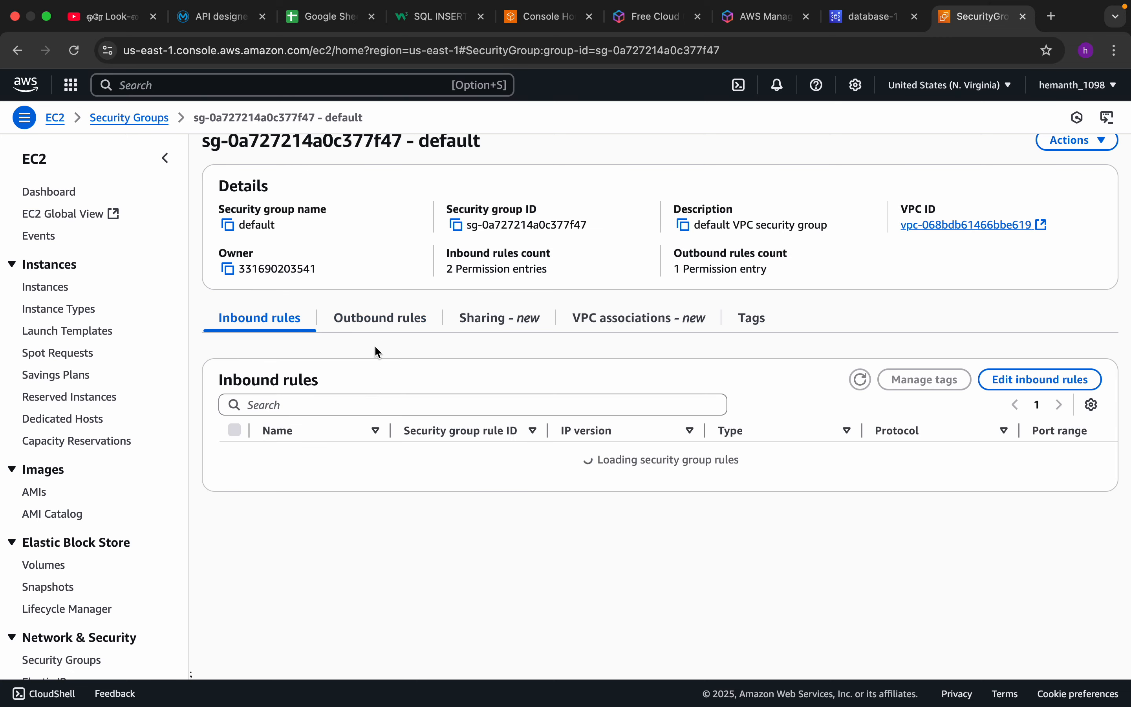
Review the outbound rule of the default security group in the outbound rules editor and leave without saving.
{"action": "left_click", "coordinate": [391, 326]}
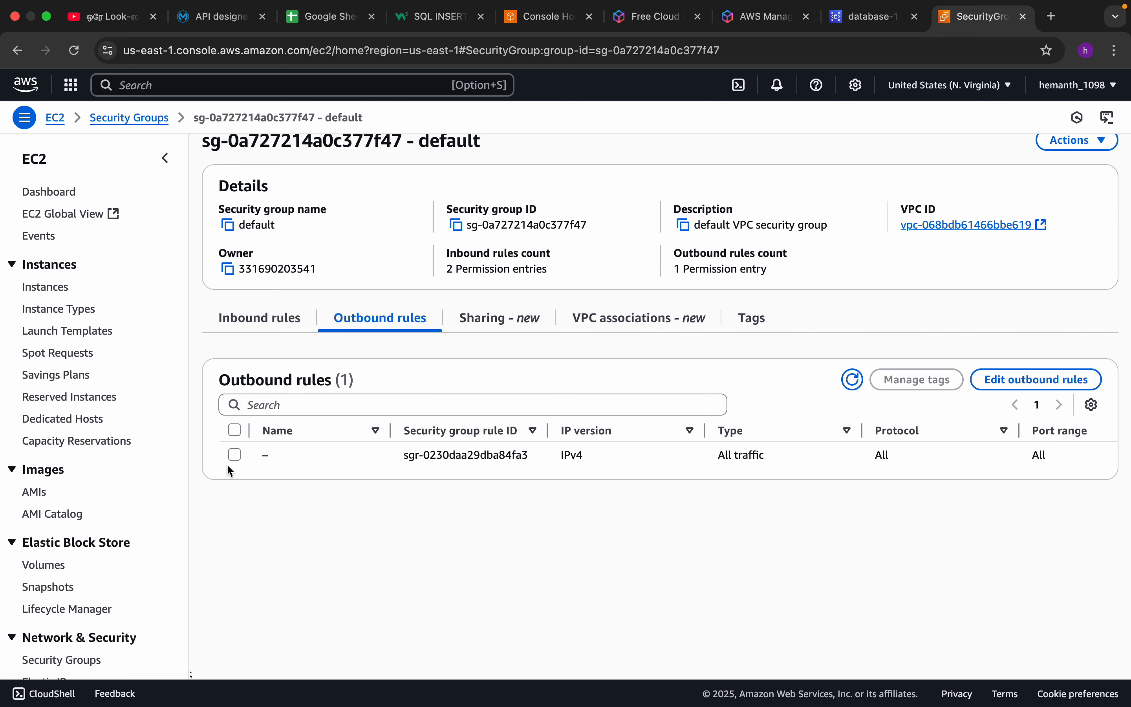
{"action": "left_click", "coordinate": [235, 456]}
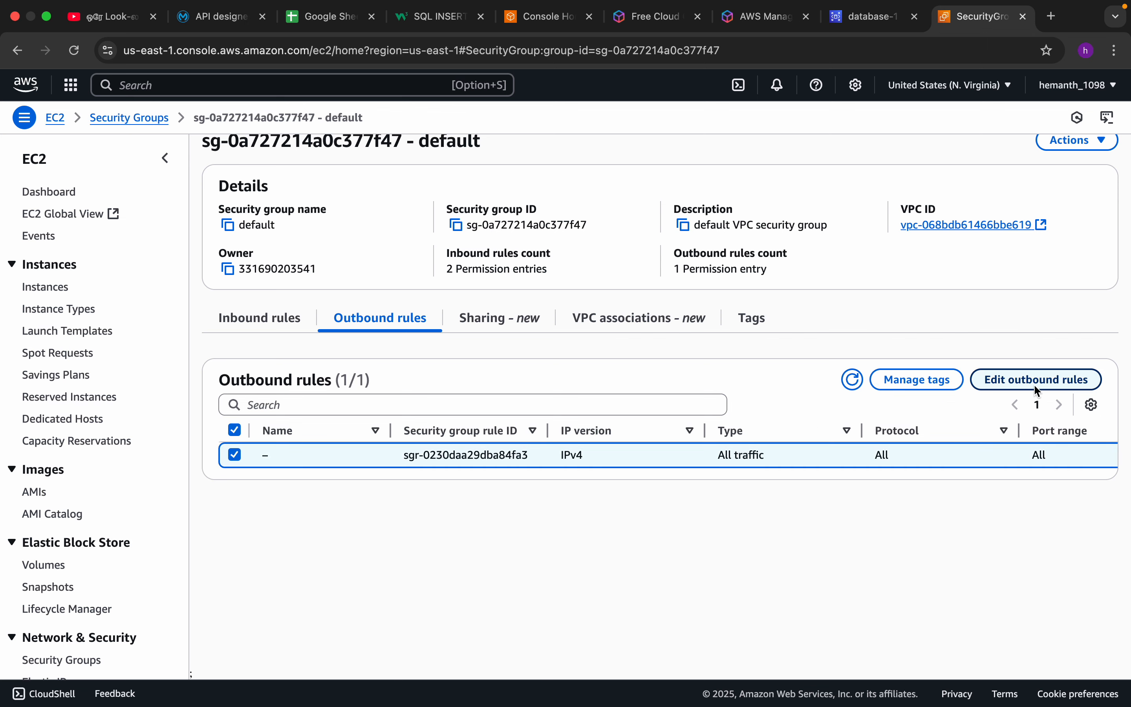
{"action": "left_click", "coordinate": [1022, 382]}
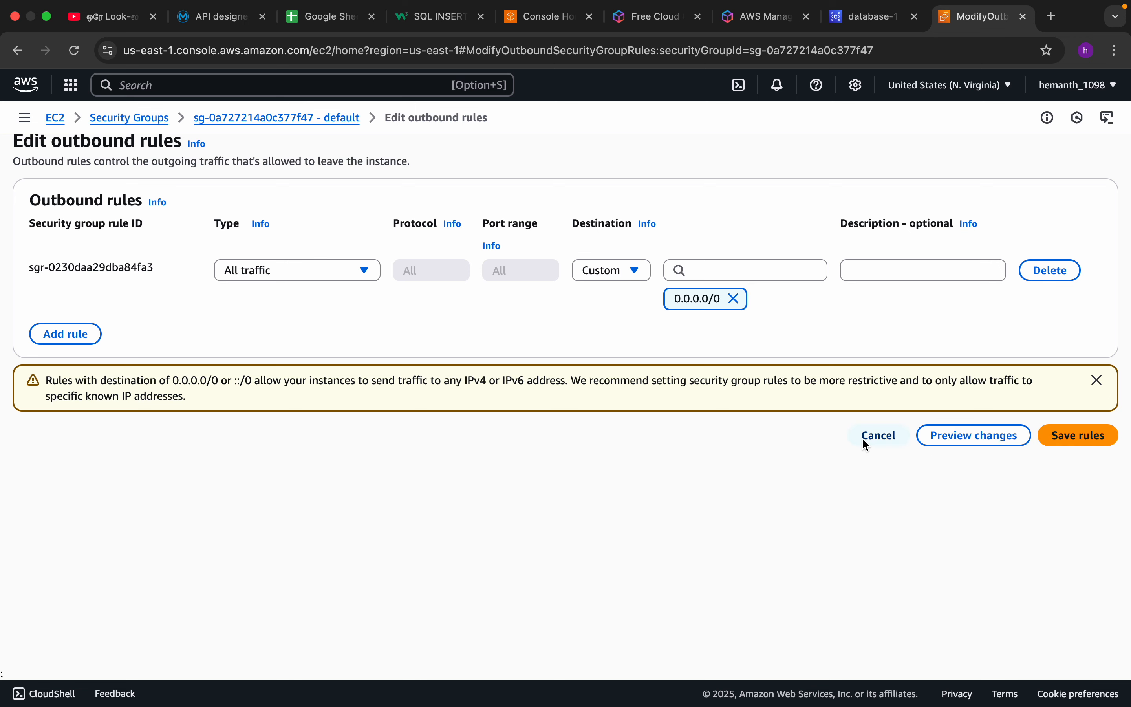
{"action": "left_click", "coordinate": [874, 436]}
Switch to DBeaver and collapse the customerdb connection in the database navigator.
{"action": "mouse_move", "coordinate": [739, 702]}
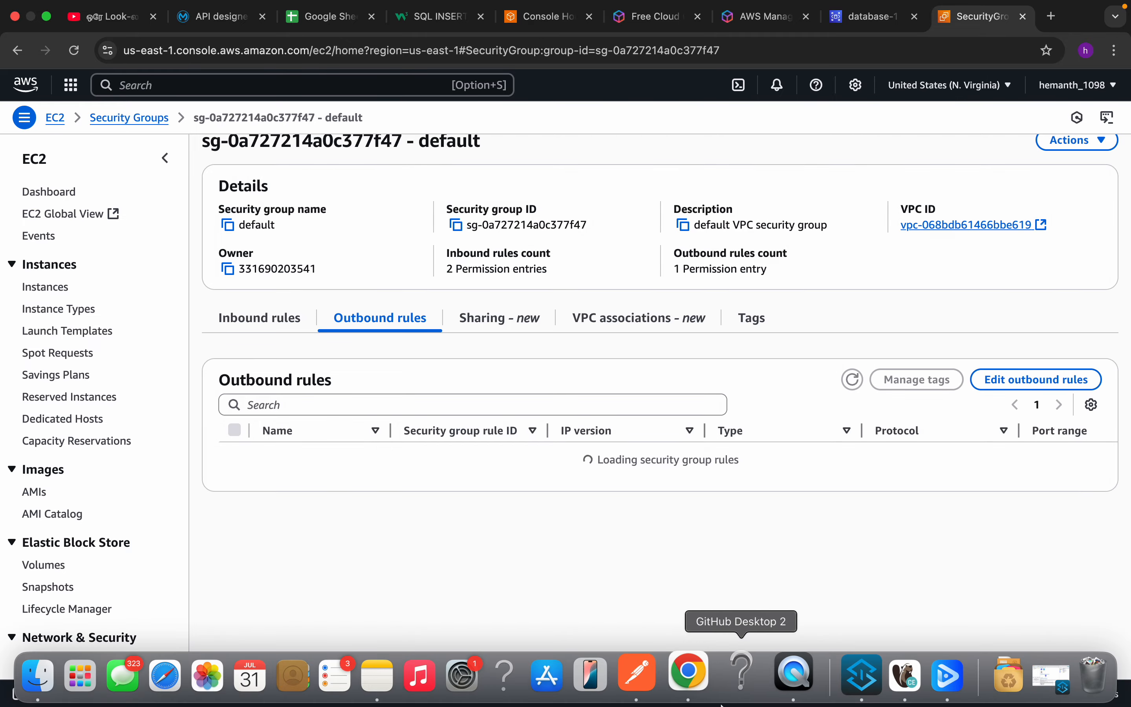
{"action": "left_click", "coordinate": [884, 678]}
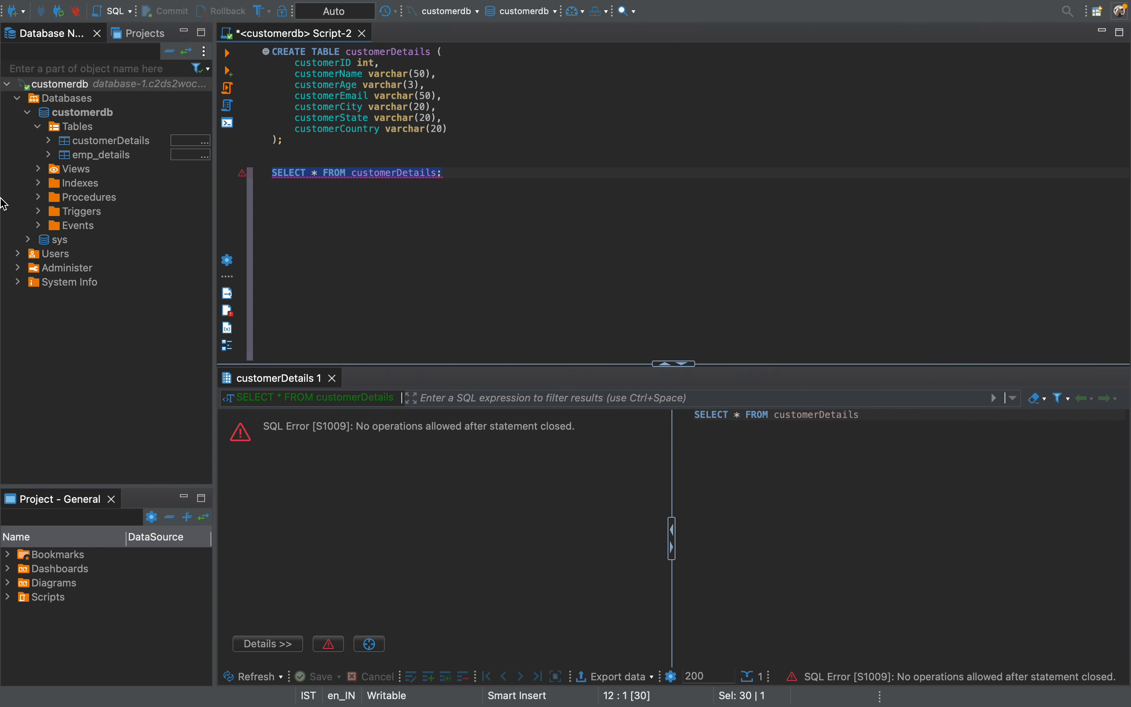
{"action": "left_click", "coordinate": [10, 84]}
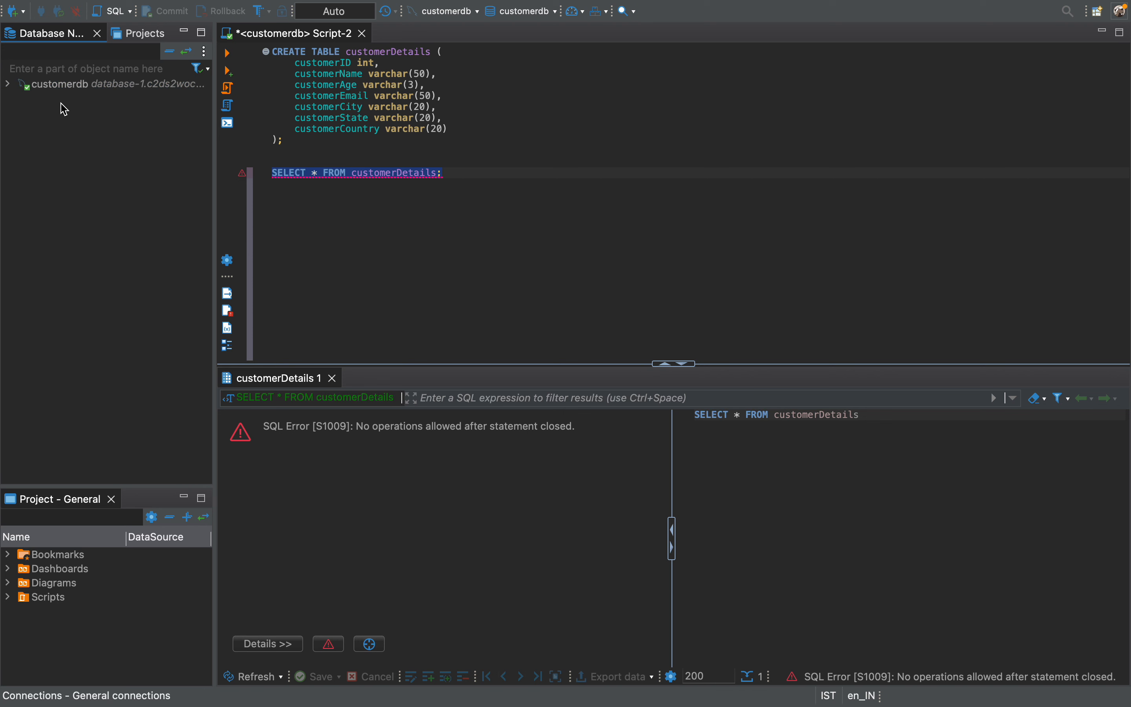
{"action": "left_click", "coordinate": [75, 86]}
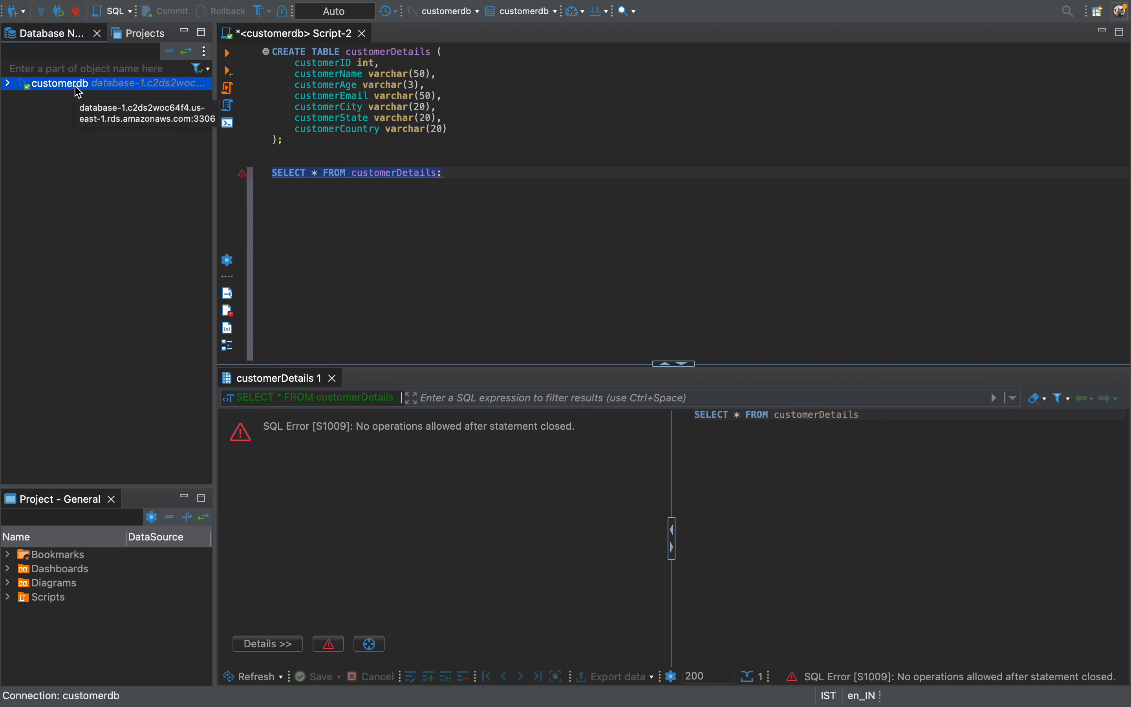
{"action": "left_click", "coordinate": [62, 125]}
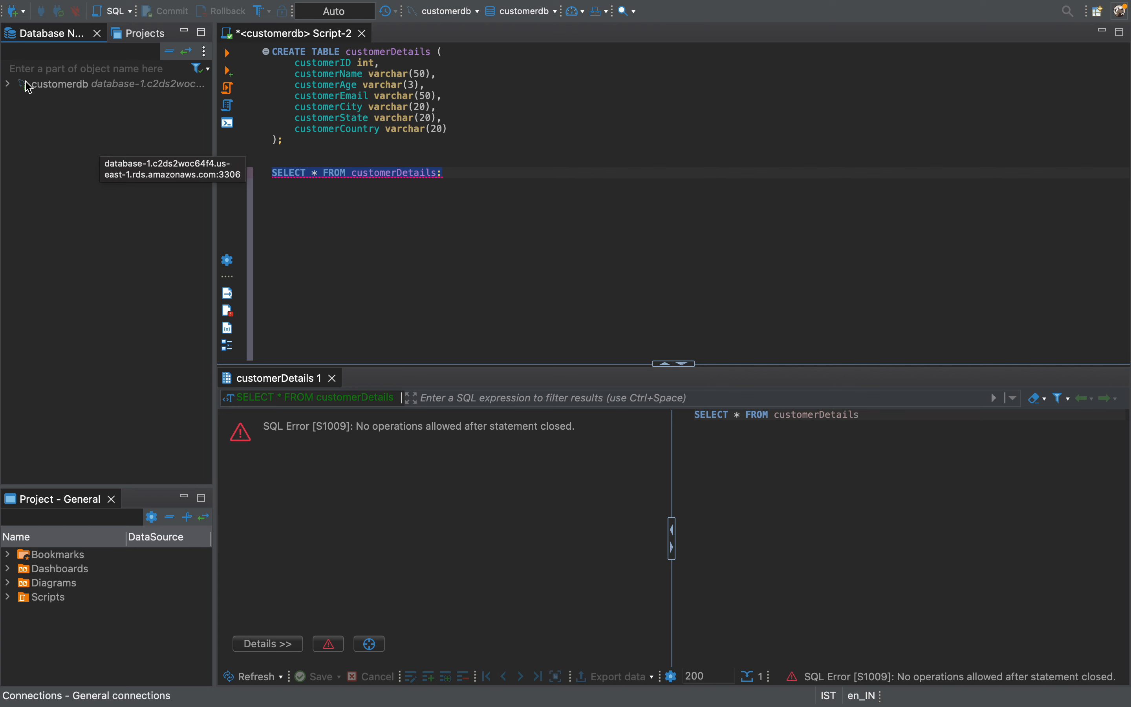
Start a new MySQL database connection and clear its default server host.
{"action": "left_click", "coordinate": [23, 11]}
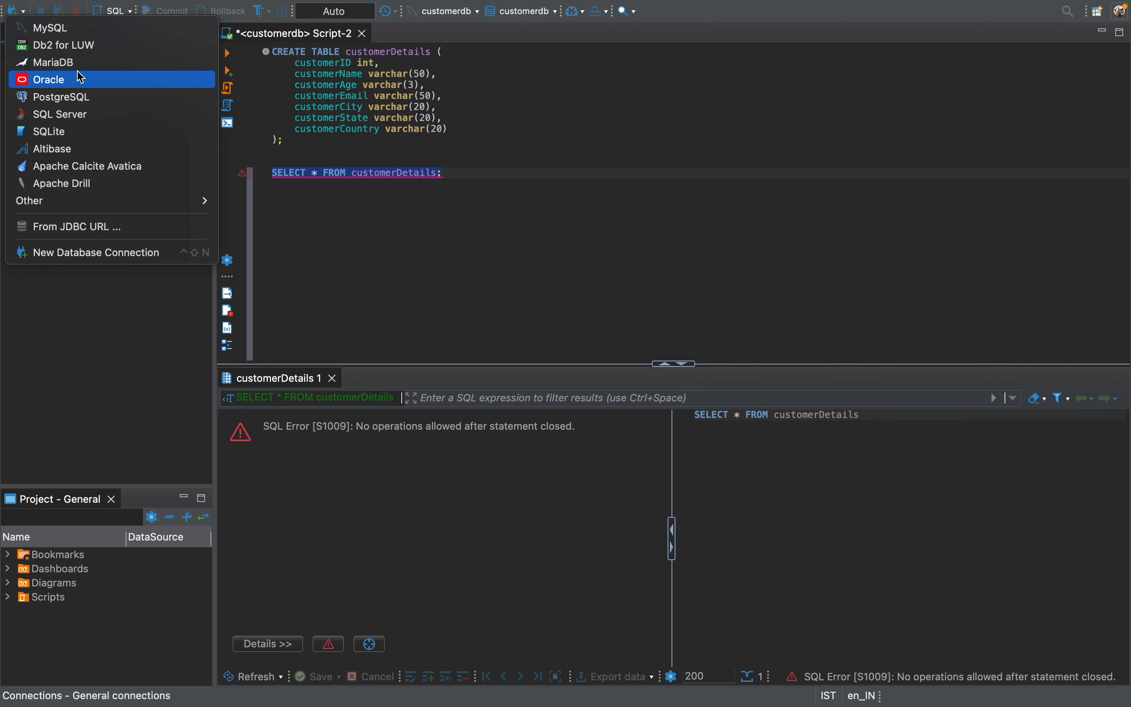
{"action": "left_click", "coordinate": [71, 33]}
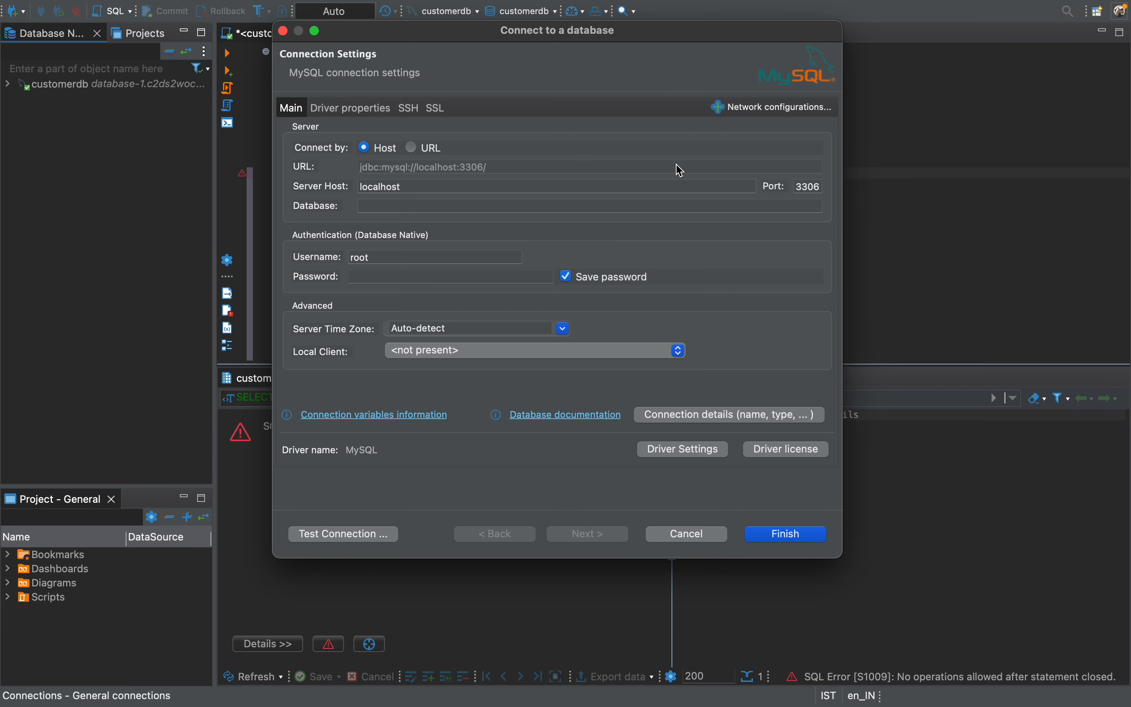
{"action": "left_click", "coordinate": [419, 188]}
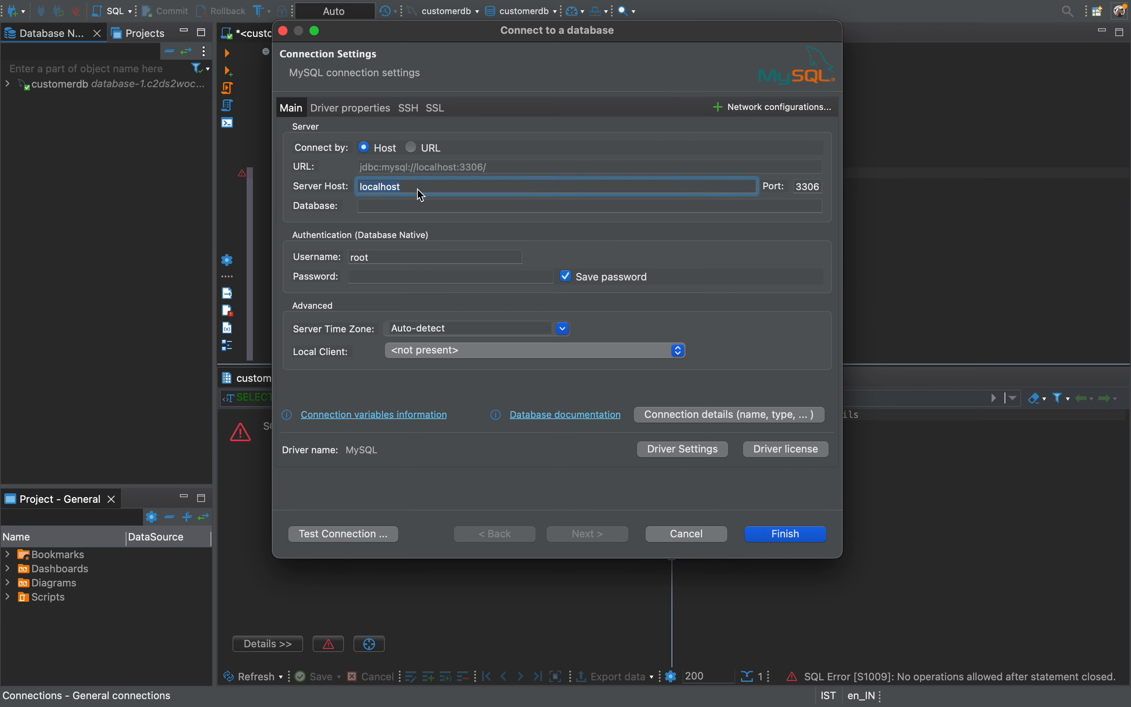
{"action": "key", "text": "BackSpace"}
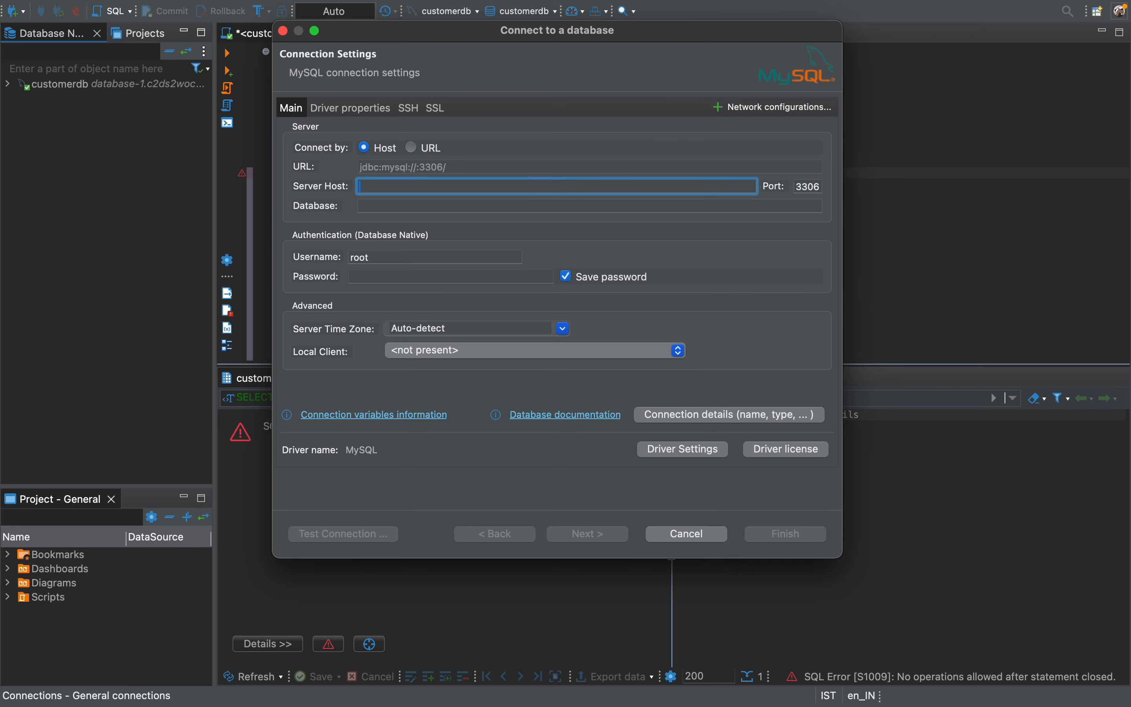
Copy the endpoint of database-1 from the RDS console in the browser and use it as the server host in DBeaver's connection settings.
{"action": "key", "text": "super+Tab"}
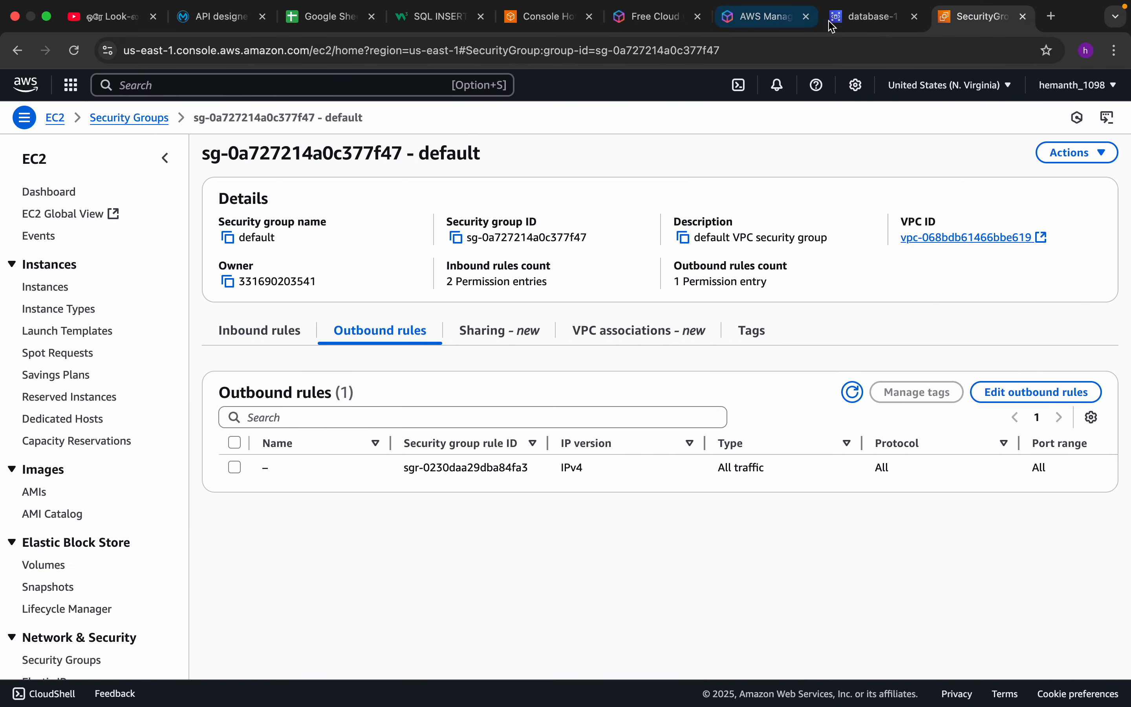
{"action": "left_click", "coordinate": [865, 17]}
{"action": "scroll", "coordinate": [303, 394], "scroll_direction": "up", "scroll_amount": 5}
{"action": "scroll", "coordinate": [303, 389], "scroll_direction": "up", "scroll_amount": 10}
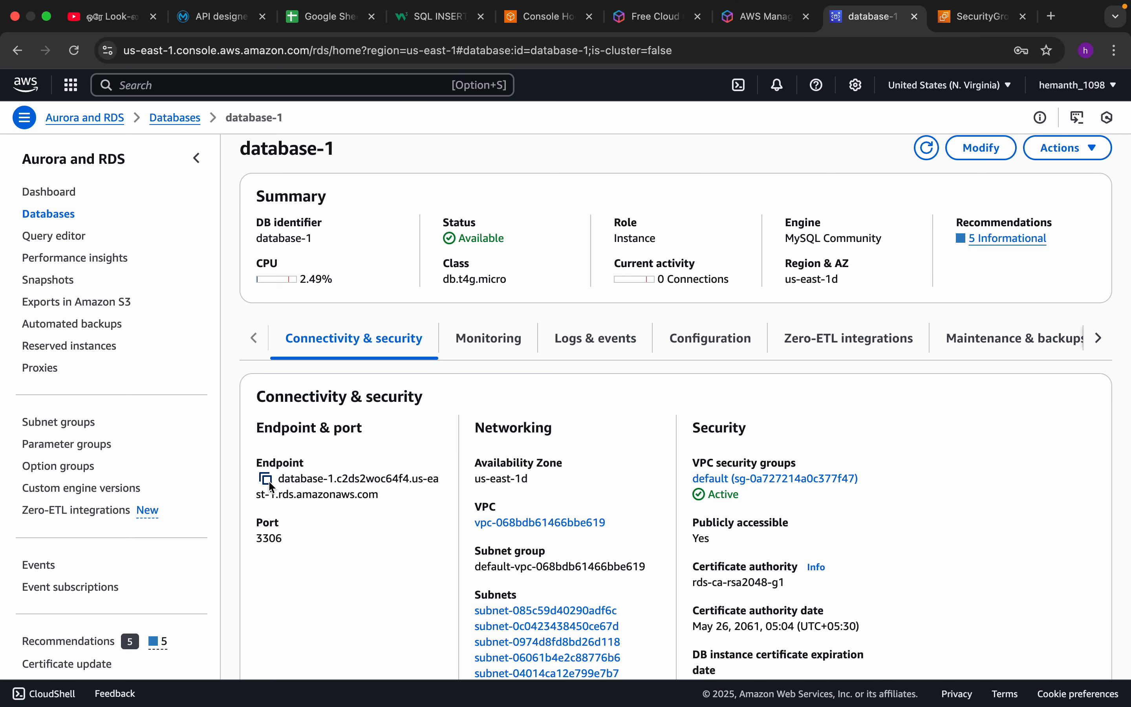
{"action": "left_click", "coordinate": [266, 479]}
{"action": "key", "text": "super+Tab"}
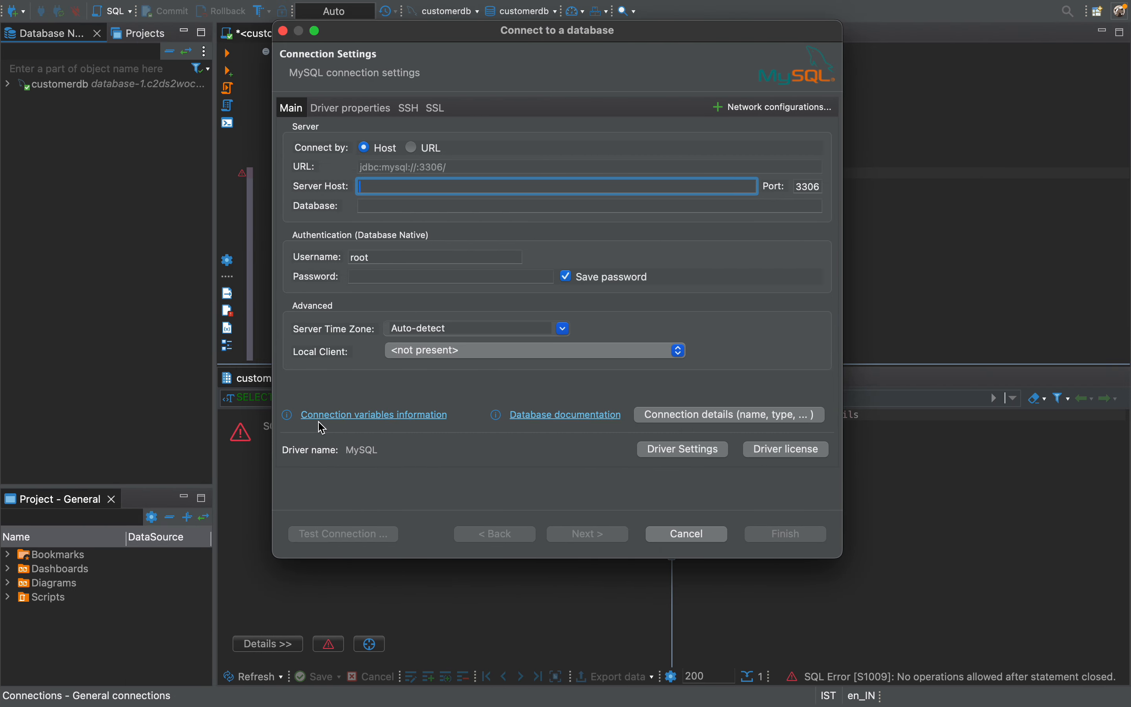
{"action": "key", "text": "super+v"}
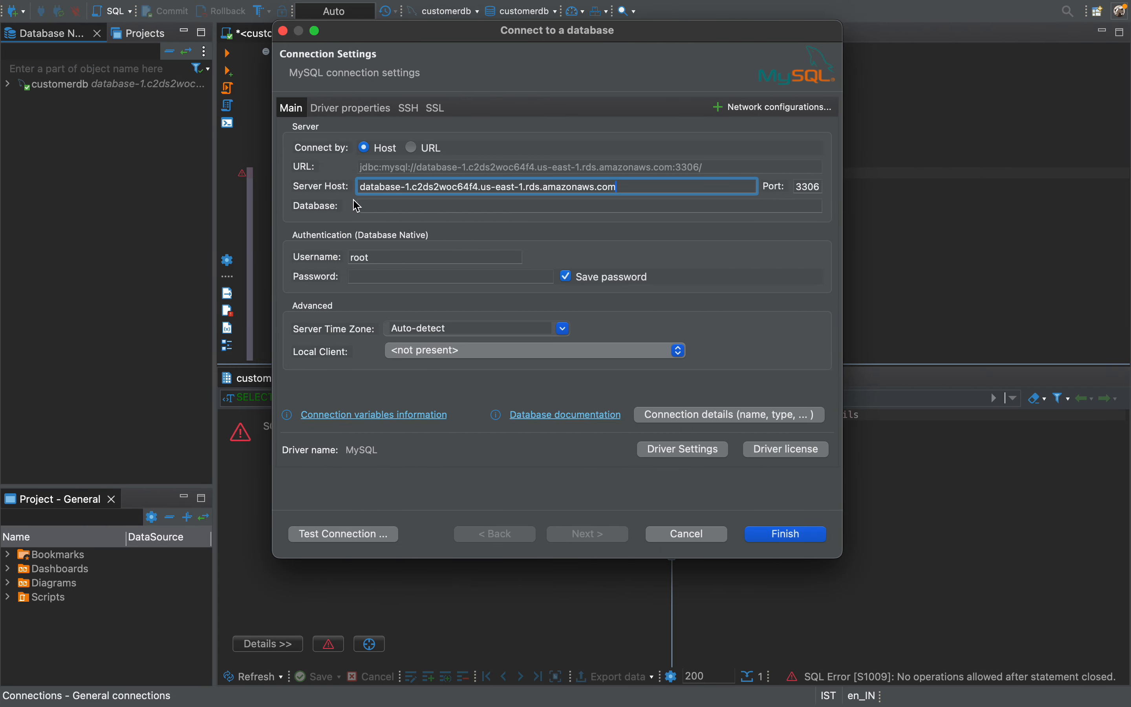
Set the database name of the new connection to employee_details.
{"action": "left_click", "coordinate": [383, 206]}
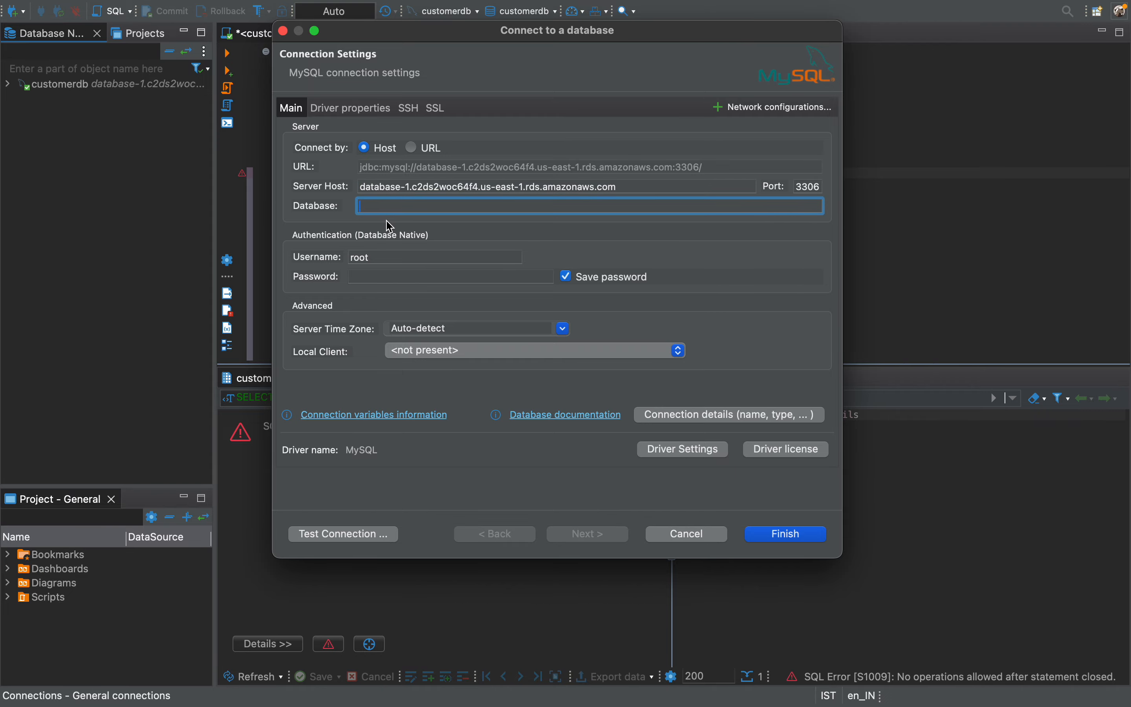
{"action": "key", "text": "super+Tab"}
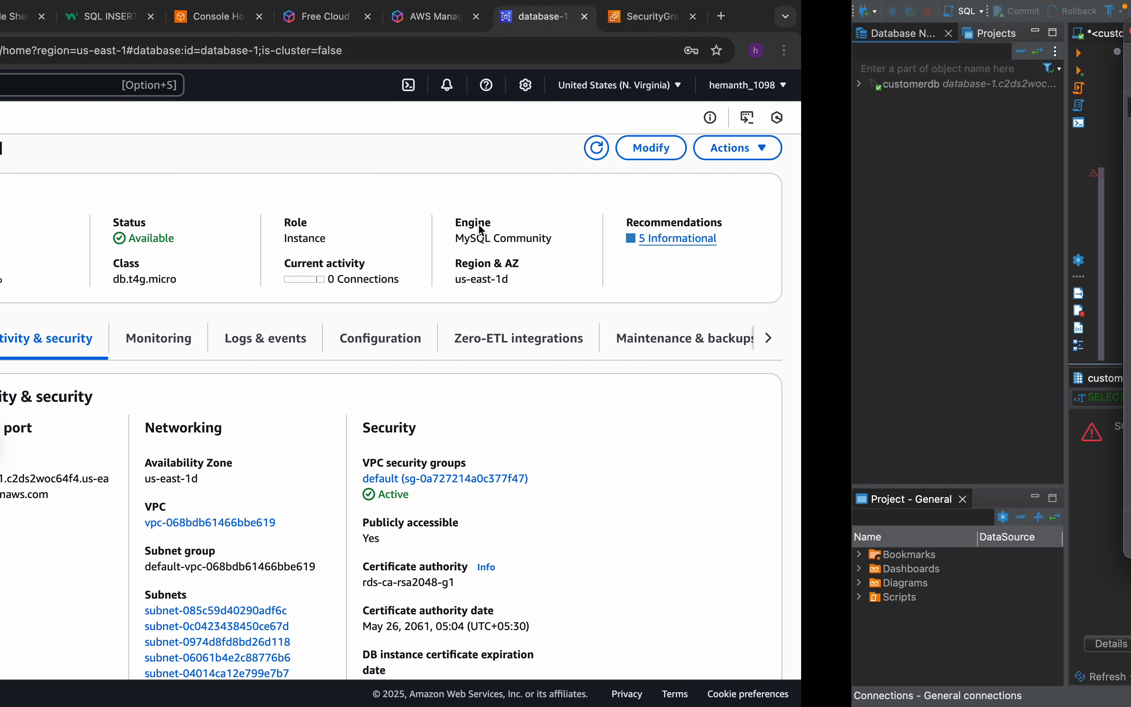
{"action": "key", "text": "ctrl+Right"}
{"action": "type", "text": "em"}
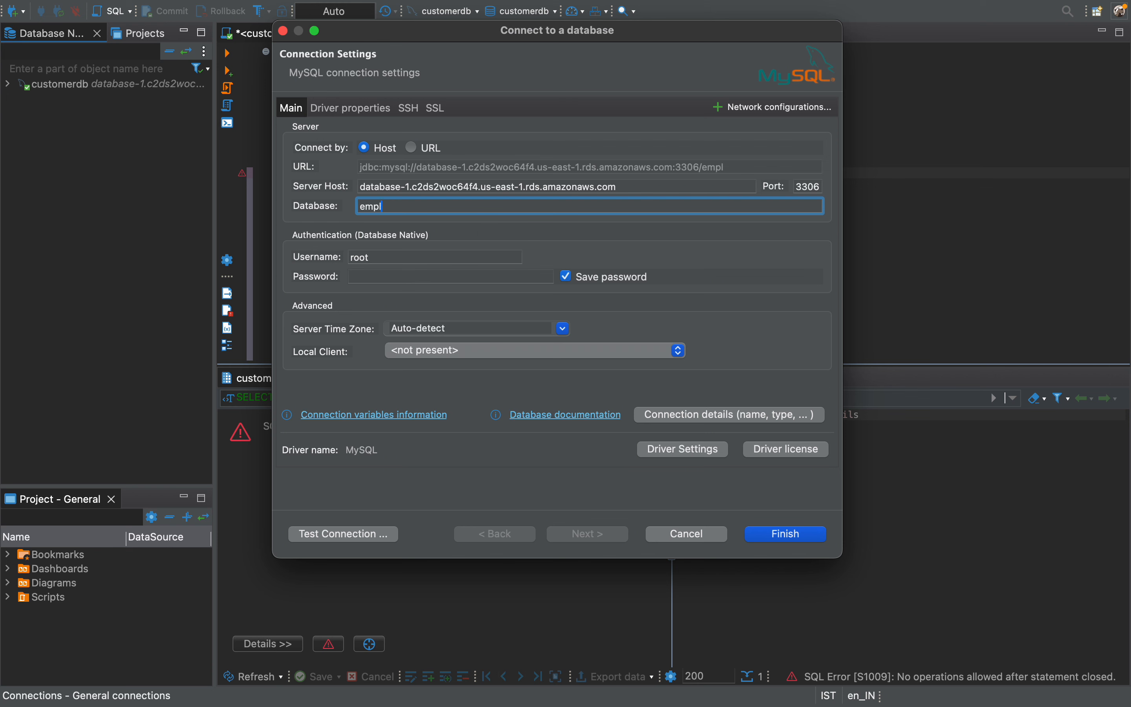
{"action": "type", "text": "ployee_details"}
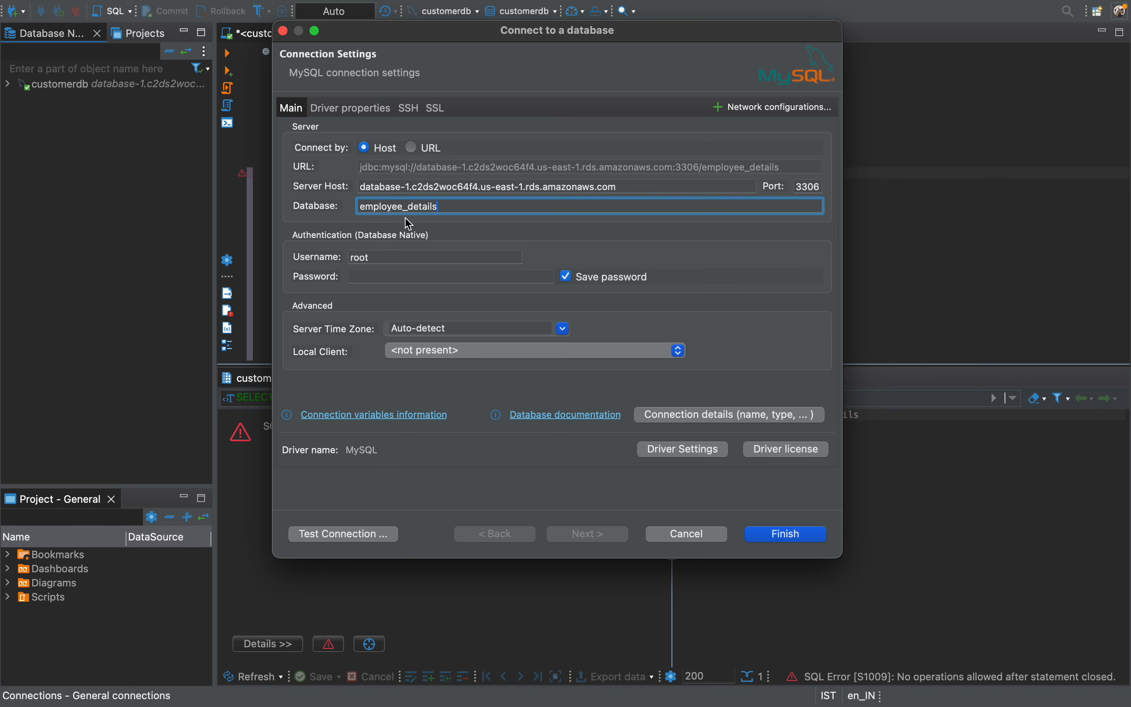
Set the connection's username to admin and enter the database password.
{"action": "double_click", "coordinate": [368, 254]}
{"action": "key", "text": "BackSpace"}
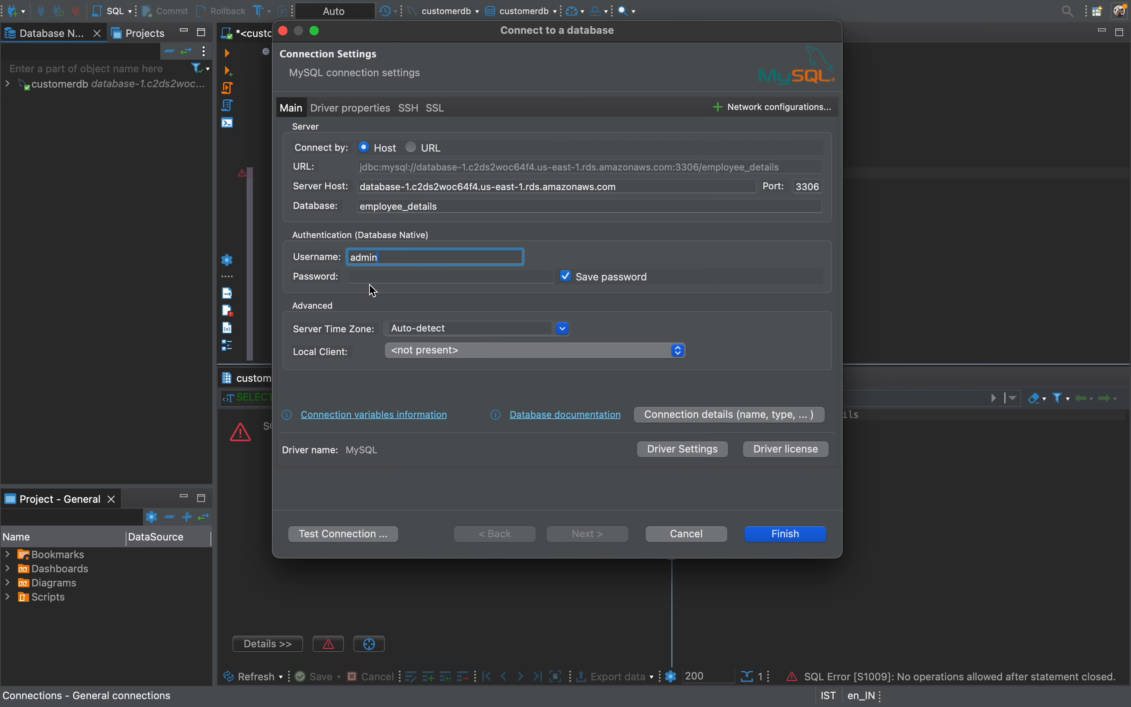
{"action": "left_click", "coordinate": [460, 280]}
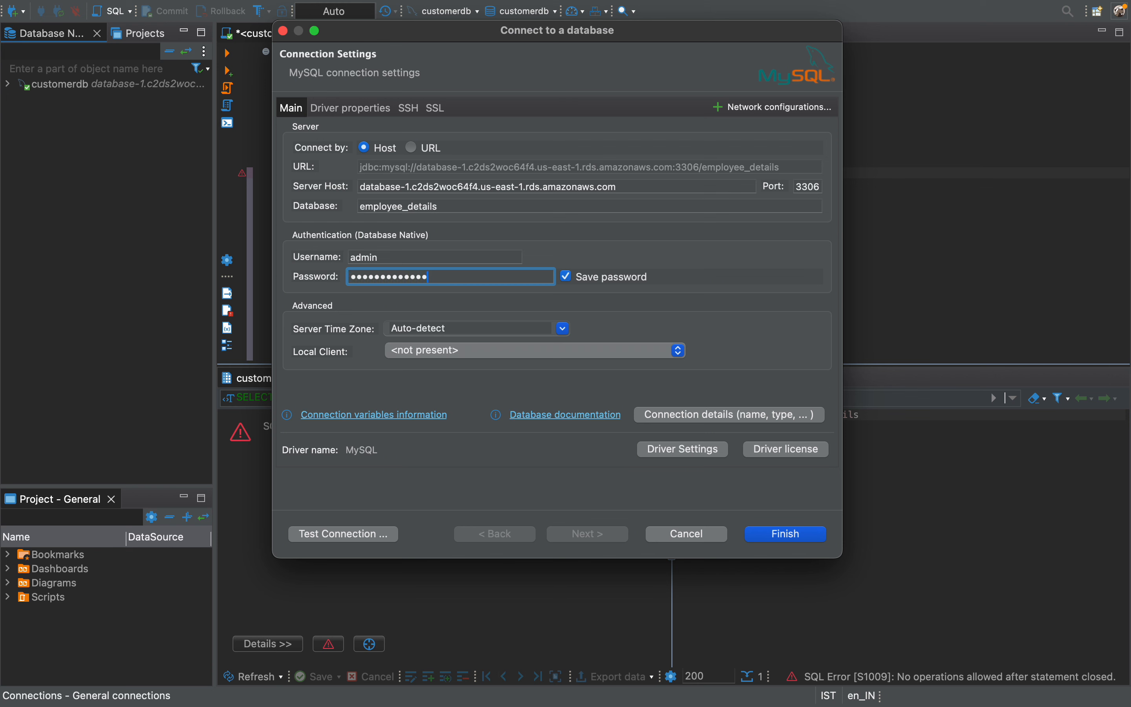
Replace the connection's database name with customerdb, copied from the database credentials note in Notes.
{"action": "left_click", "coordinate": [426, 212]}
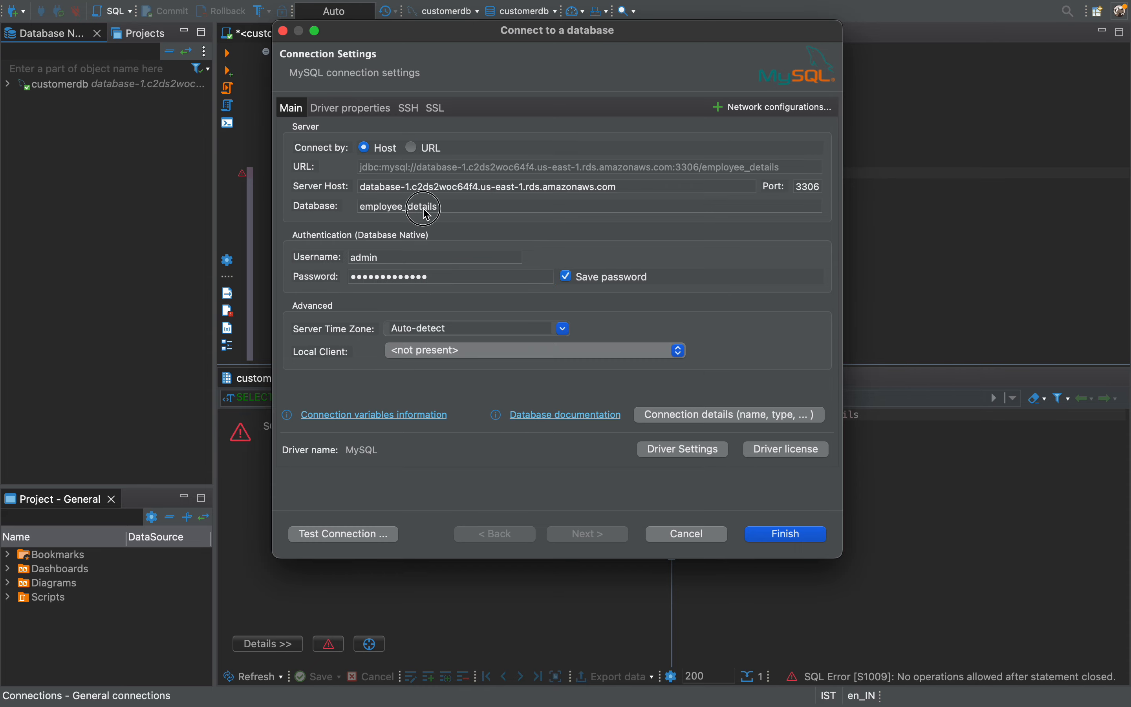
{"action": "key", "text": "super+a"}
{"action": "key", "text": "BackSpace"}
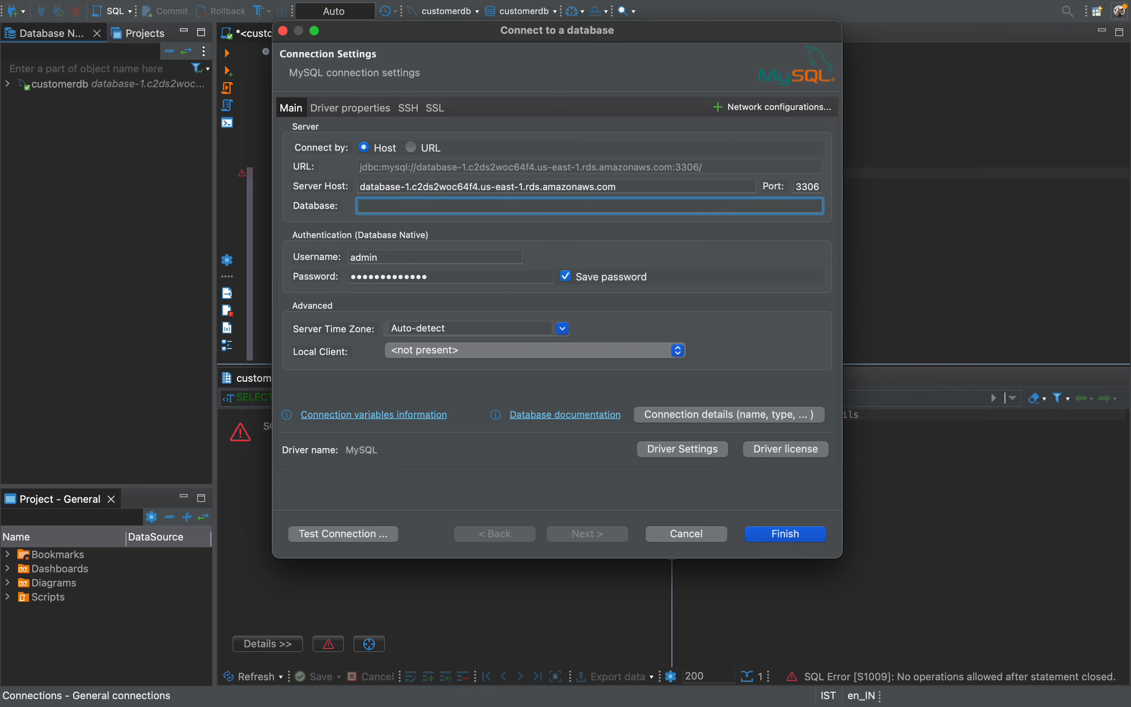
{"action": "key", "text": "ctrl+Left"}
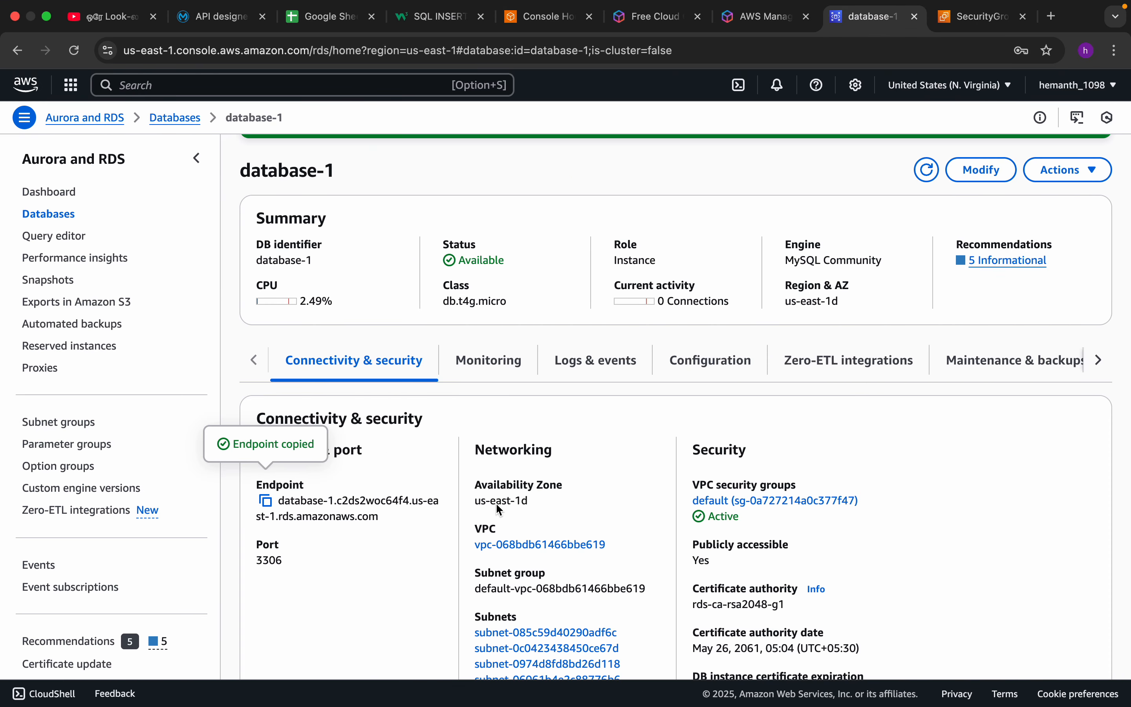
{"action": "key", "text": "super+Tab"}
{"action": "key", "text": "super+Tab"}
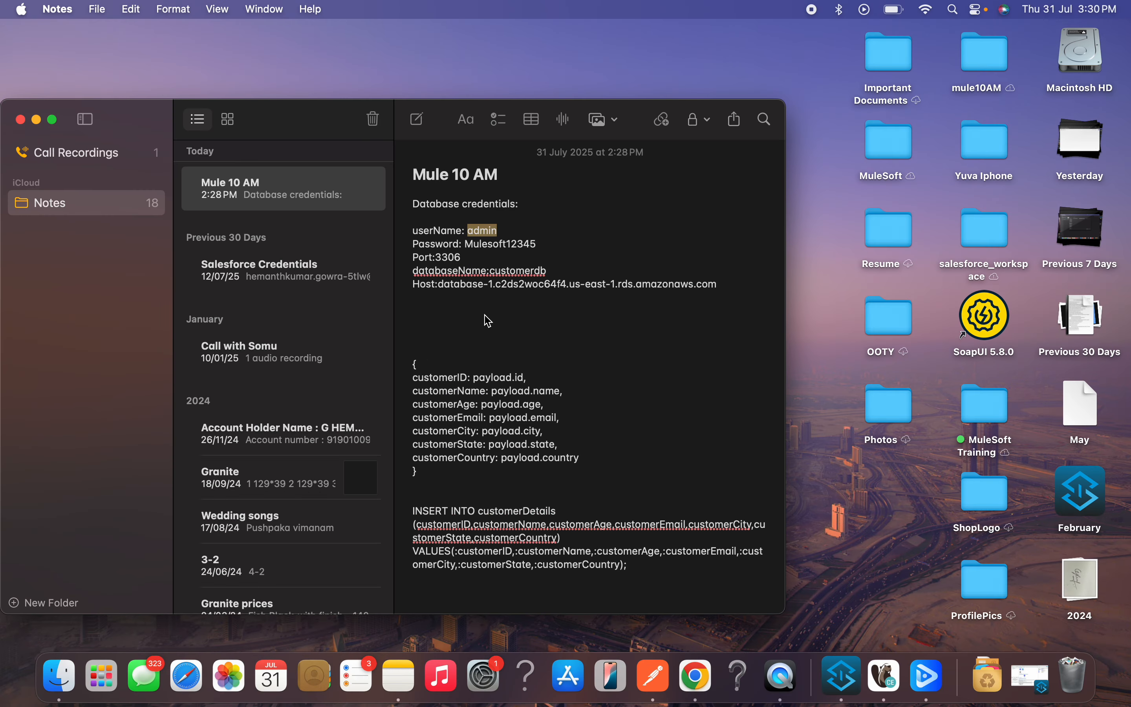
{"action": "double_click", "coordinate": [517, 271]}
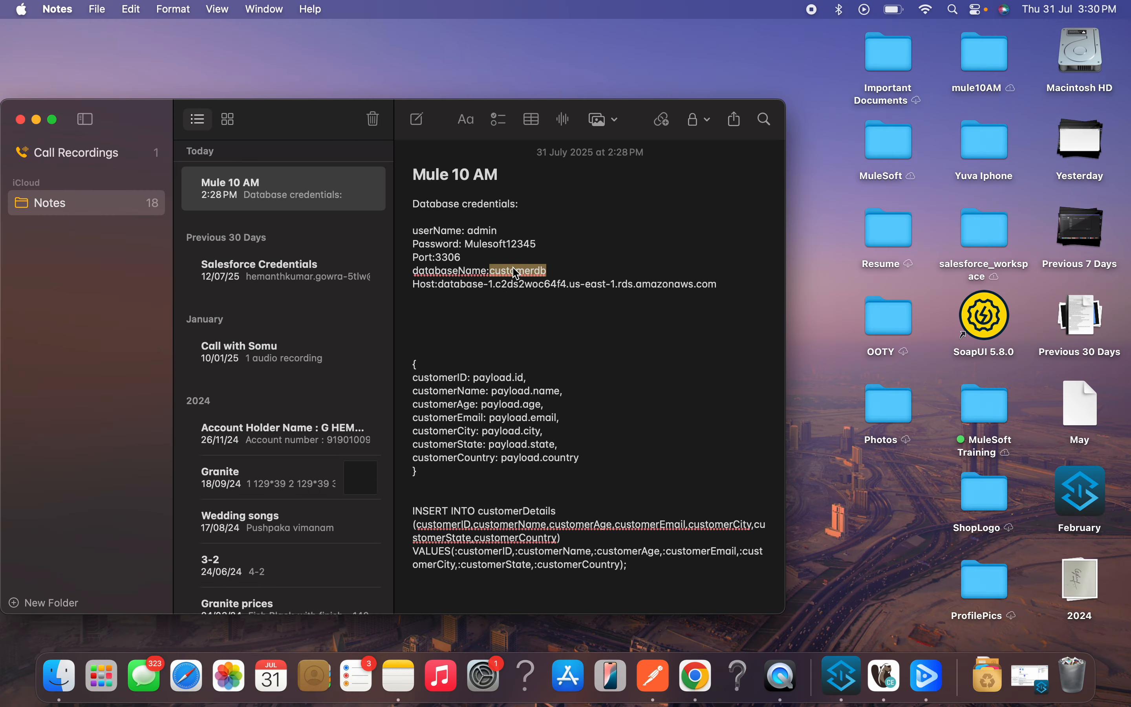
{"action": "key", "text": "super+c"}
{"action": "key", "text": "super+Tab"}
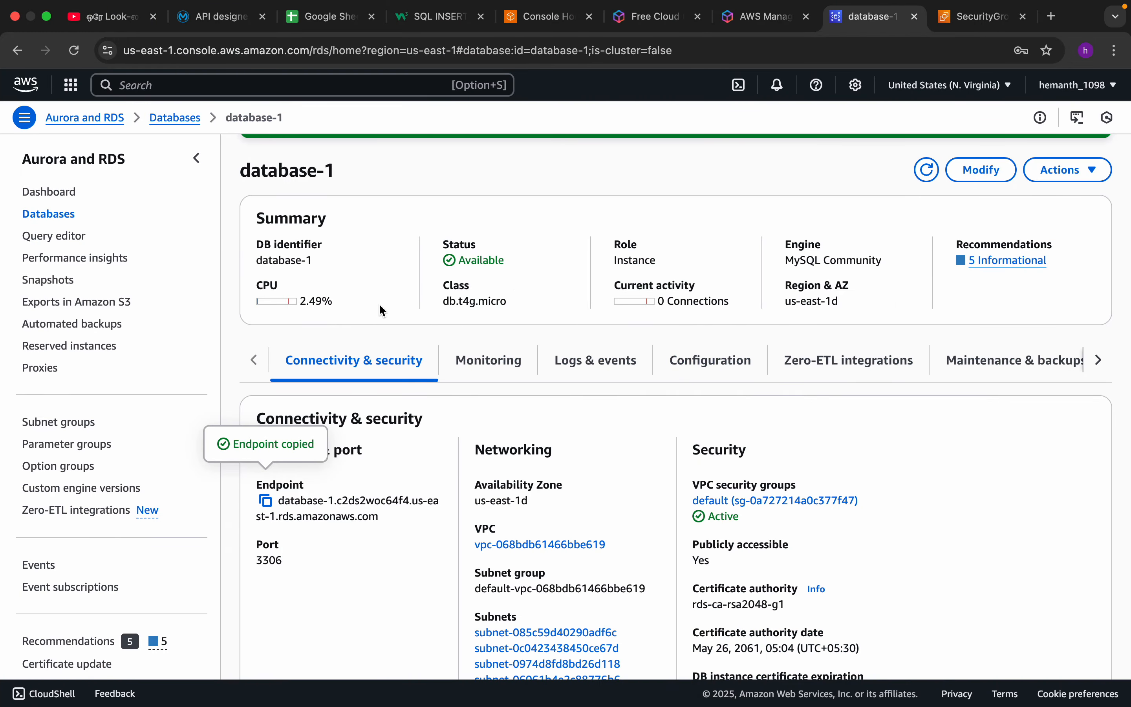
{"action": "key", "text": "super+Tab"}
{"action": "key", "text": "super+Tab"}
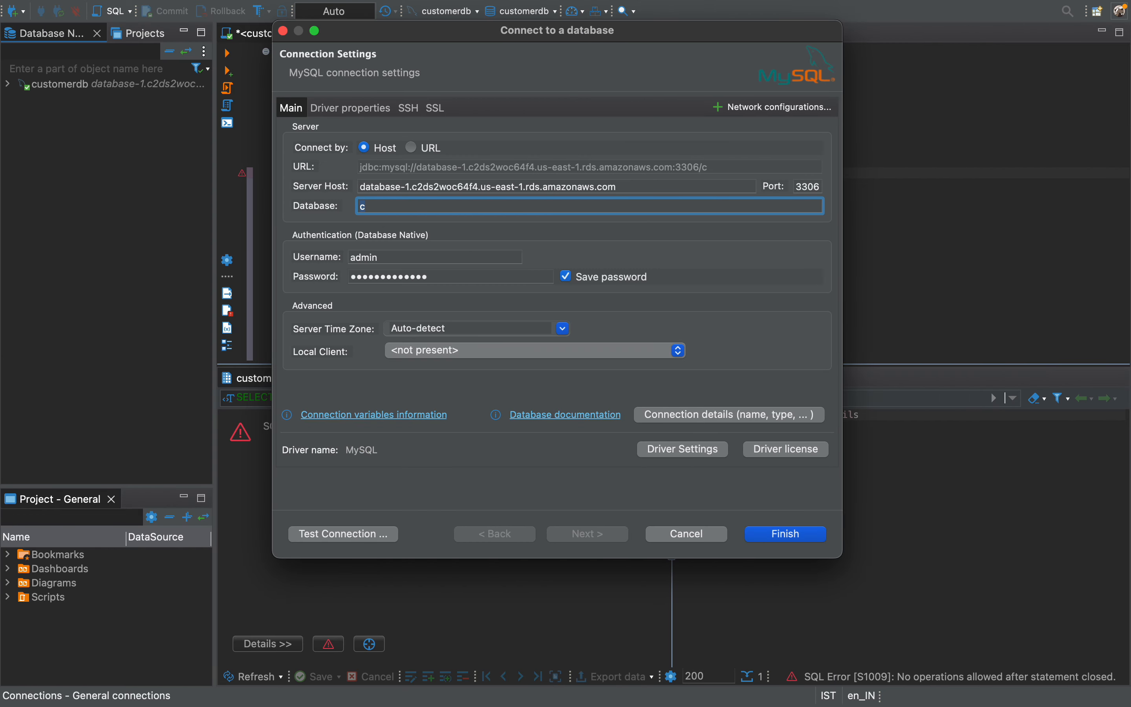
{"action": "key", "text": "super+v"}
Test the new MySQL connection and close its settings without saving it.
{"action": "left_click", "coordinate": [346, 542]}
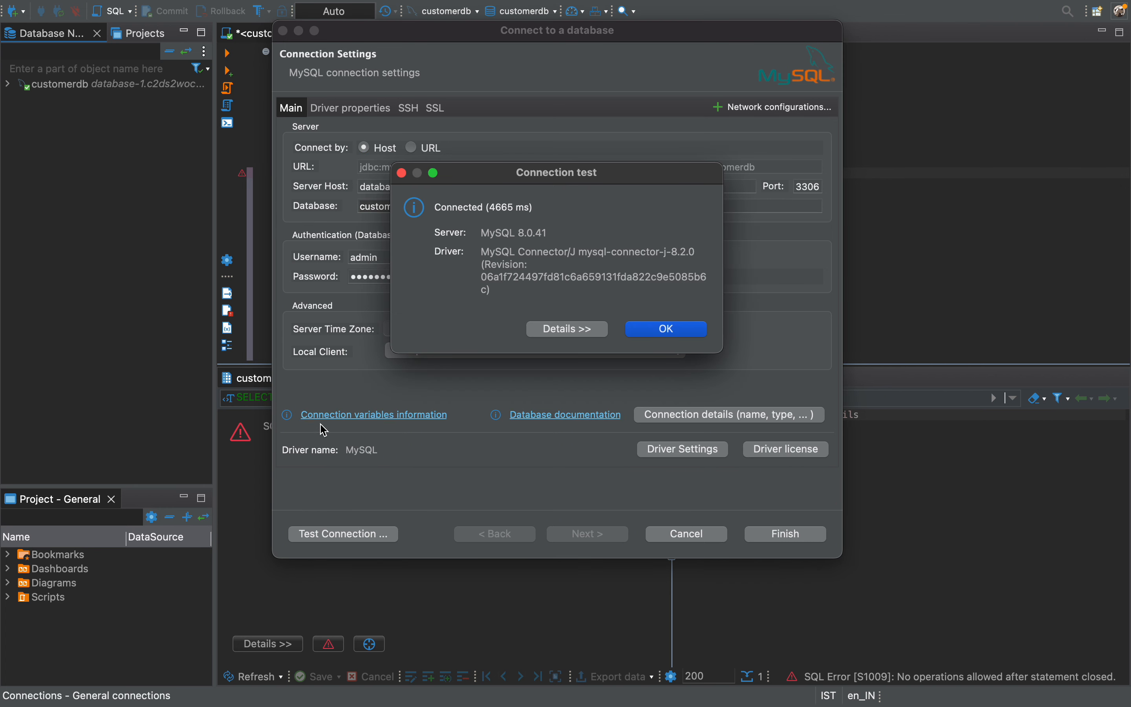
{"action": "left_click", "coordinate": [669, 329]}
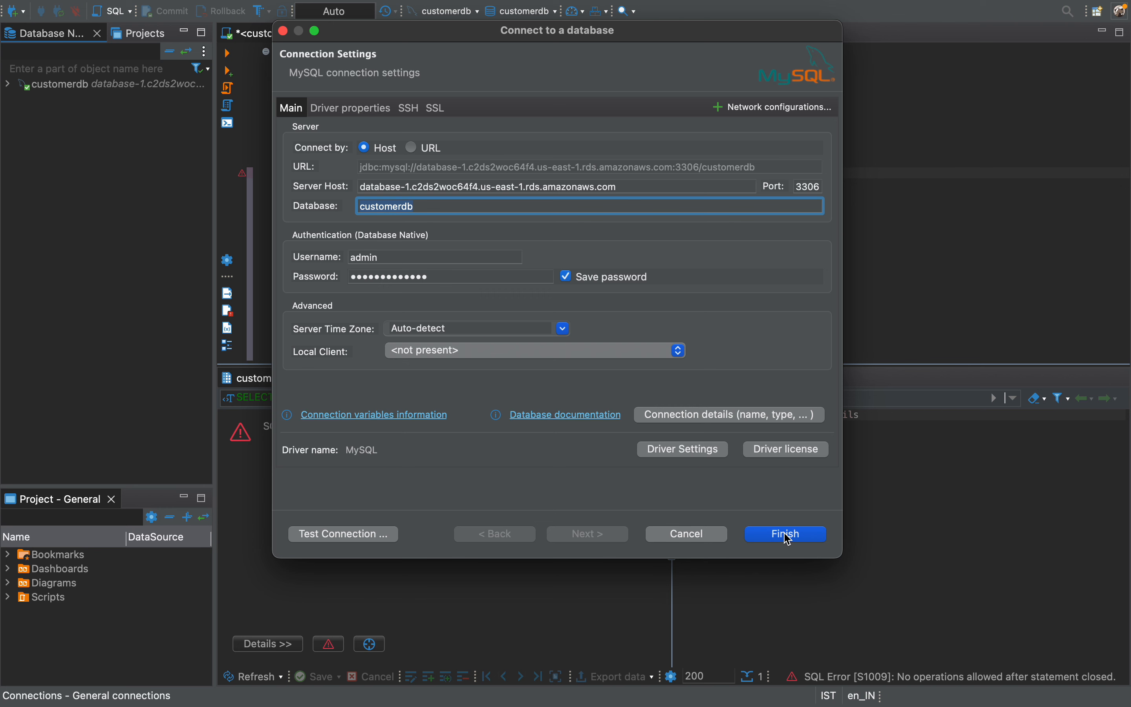
{"action": "left_click", "coordinate": [709, 535]}
{"action": "left_click", "coordinate": [645, 283]}
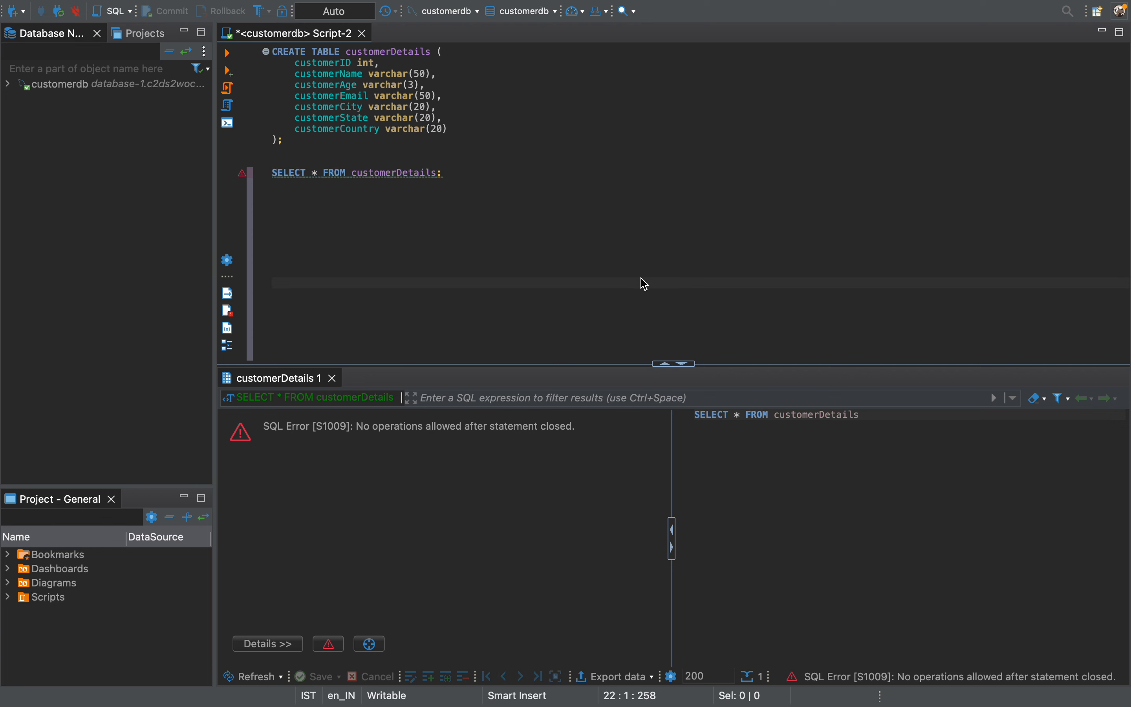
Expand the existing customerdb connection in the database navigator to show its databases.
{"action": "left_click", "coordinate": [13, 90]}
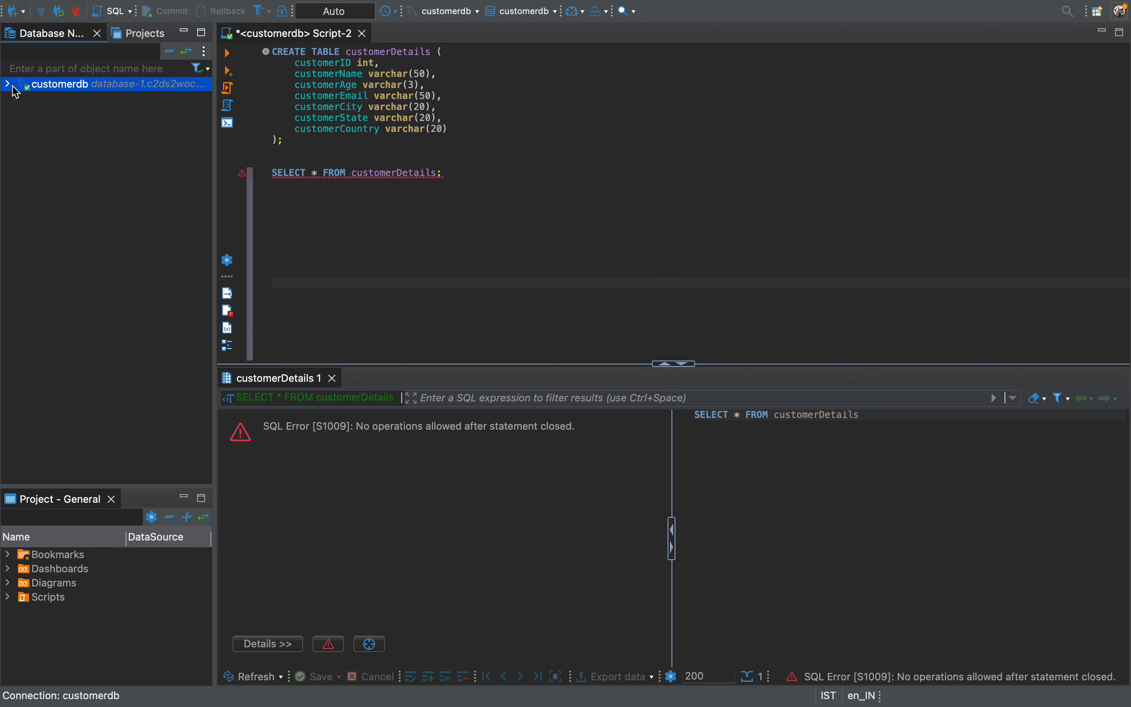
{"action": "double_click", "coordinate": [14, 85]}
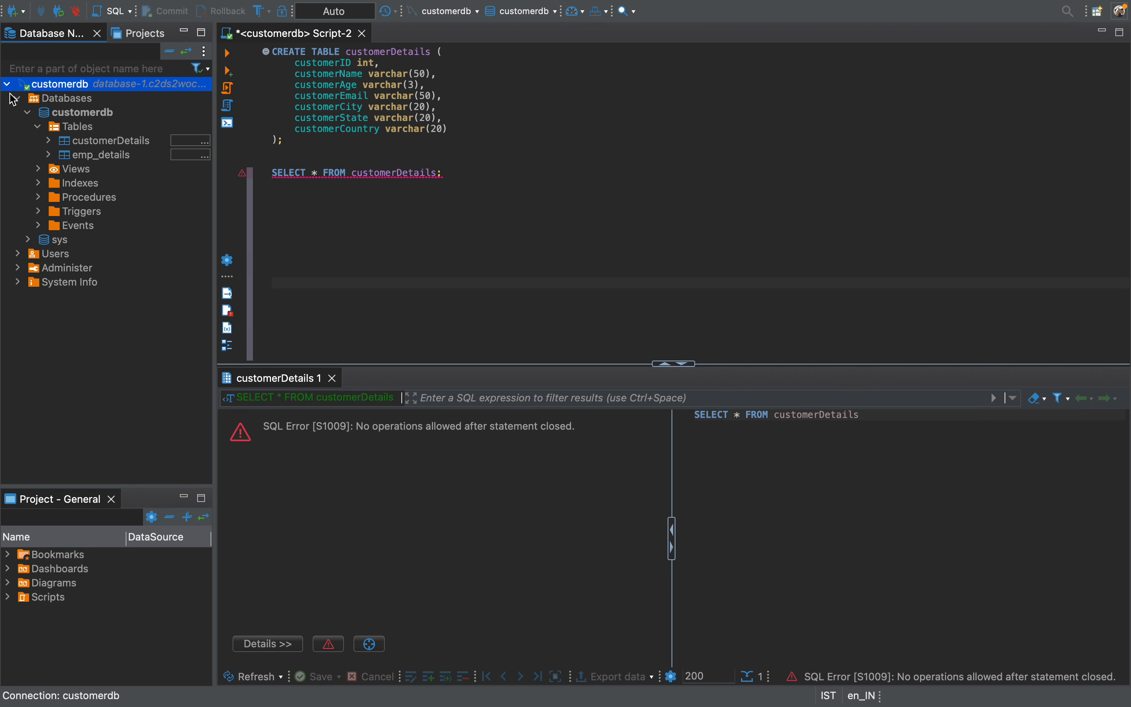
{"action": "left_click", "coordinate": [18, 98]}
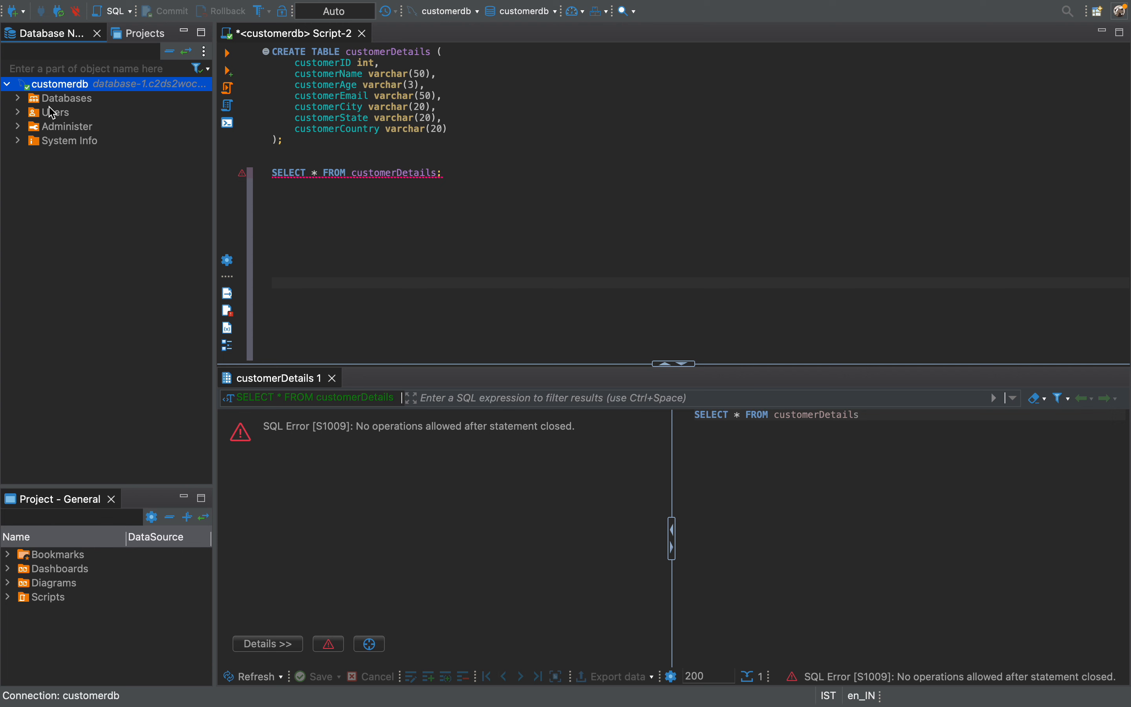
{"action": "left_click", "coordinate": [18, 99]}
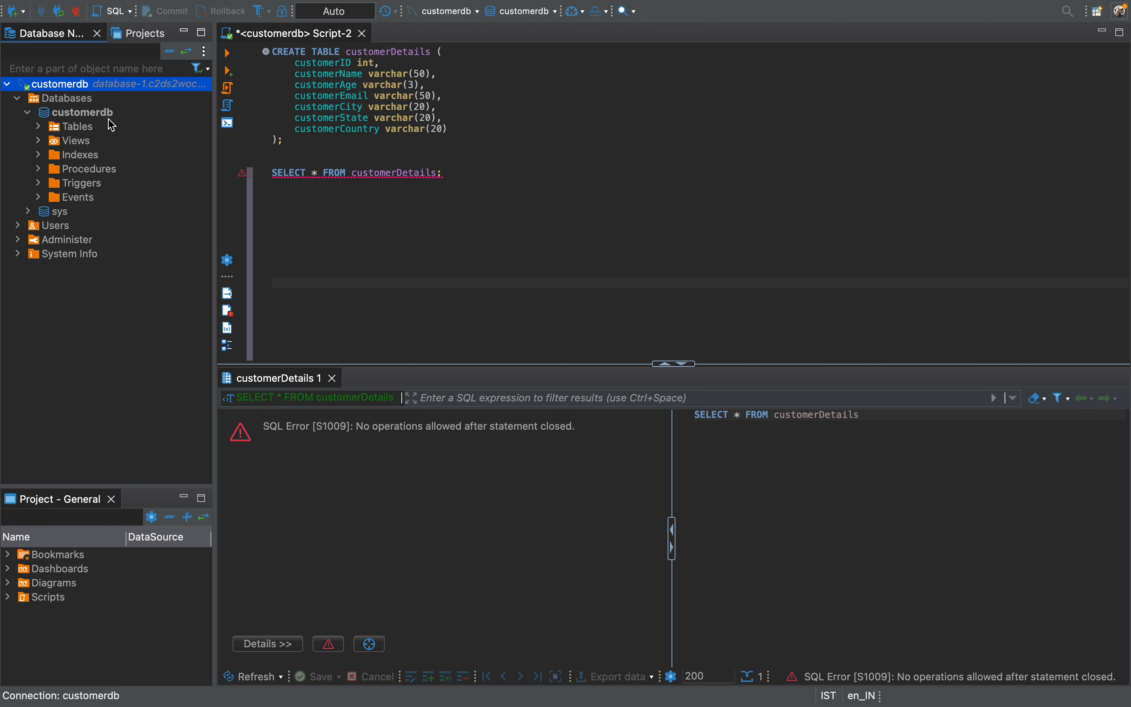
{"action": "left_click", "coordinate": [75, 131]}
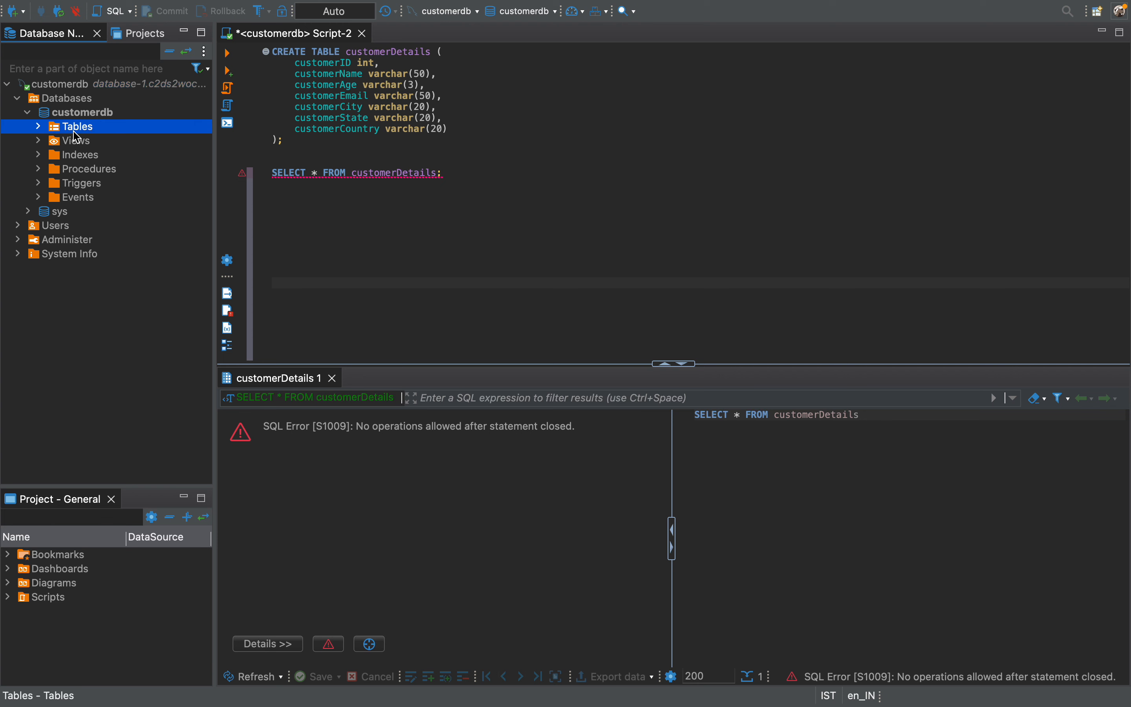
{"action": "right_click", "coordinate": [77, 136]}
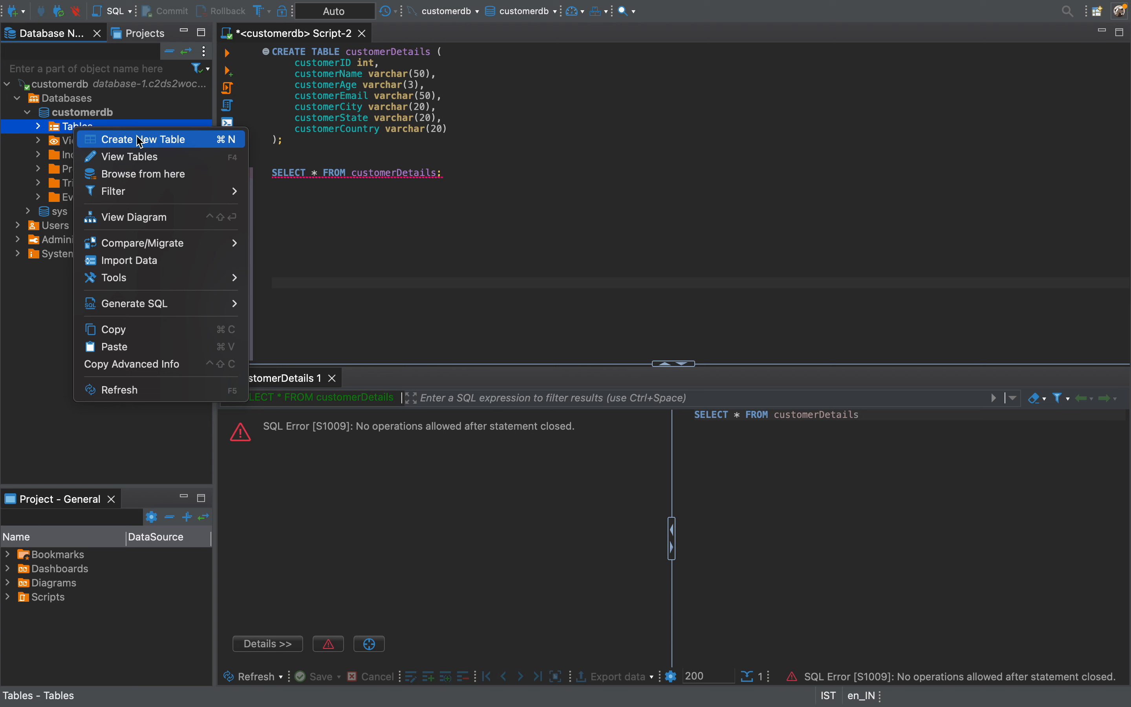
{"action": "left_click", "coordinate": [86, 120]}
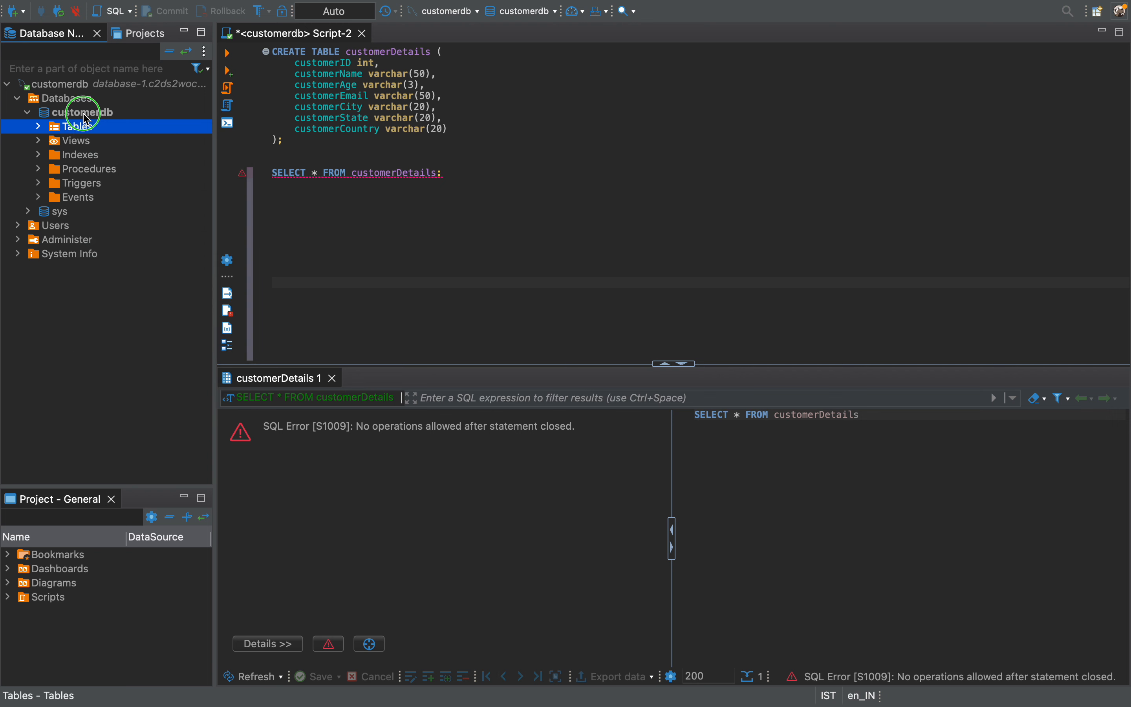
Create a new SQL script for the customerdb database.
{"action": "right_click", "coordinate": [84, 114]}
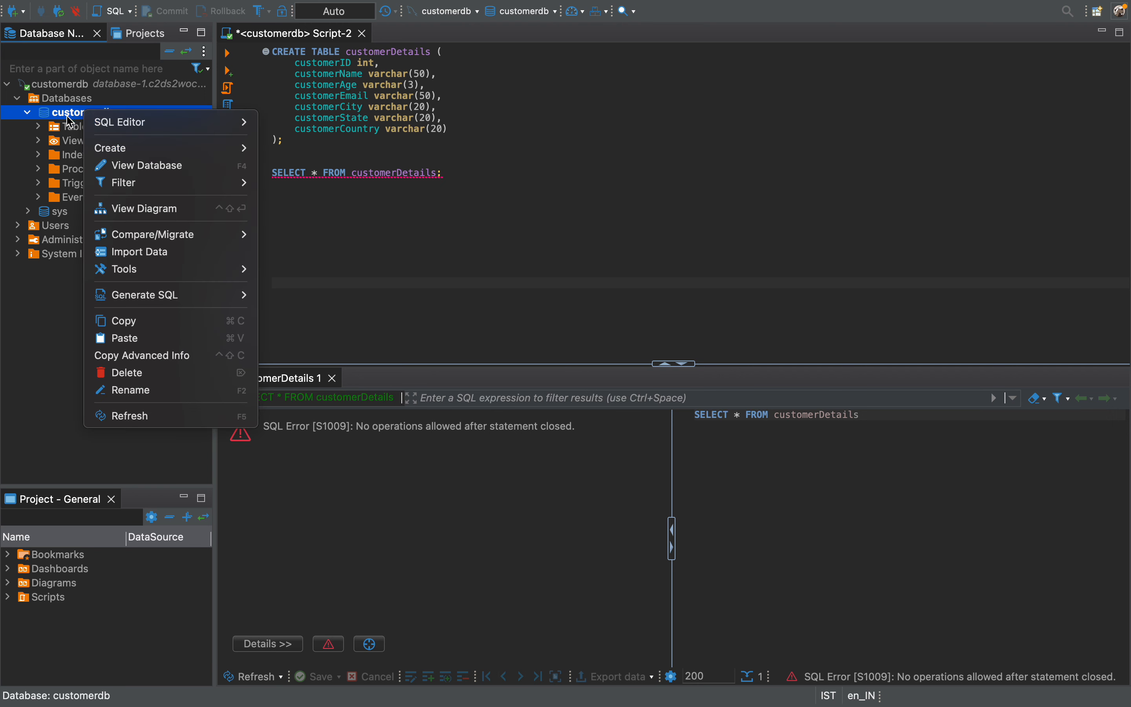
{"action": "mouse_move", "coordinate": [121, 129]}
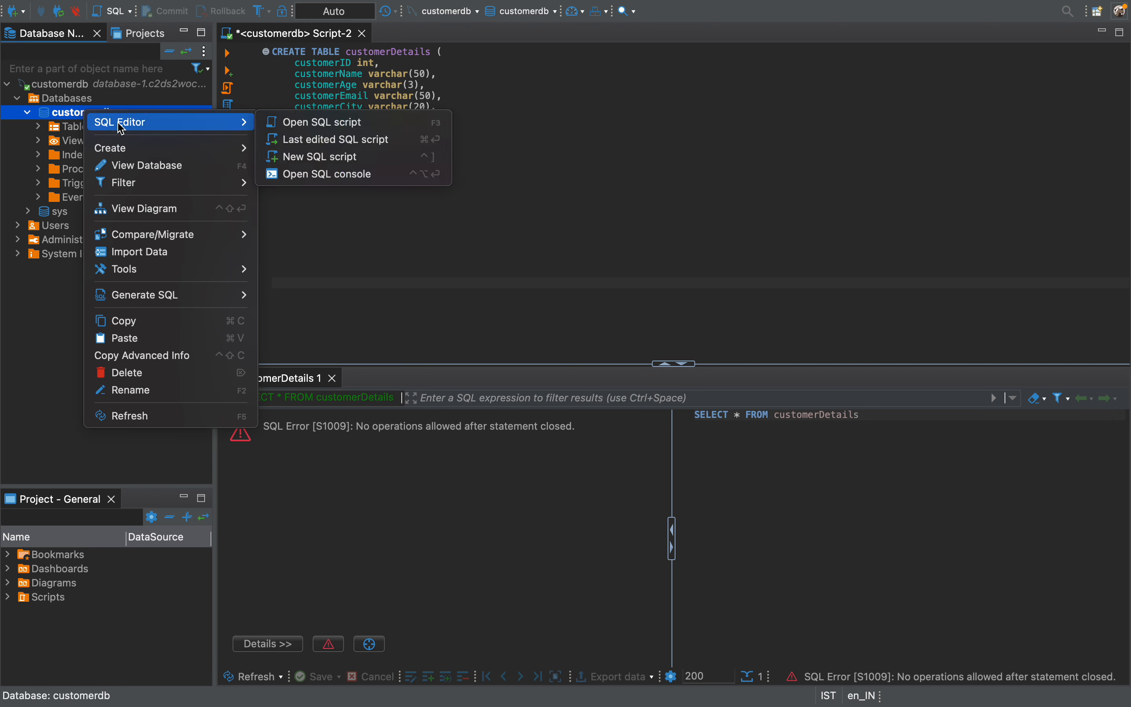
{"action": "left_click", "coordinate": [320, 123]}
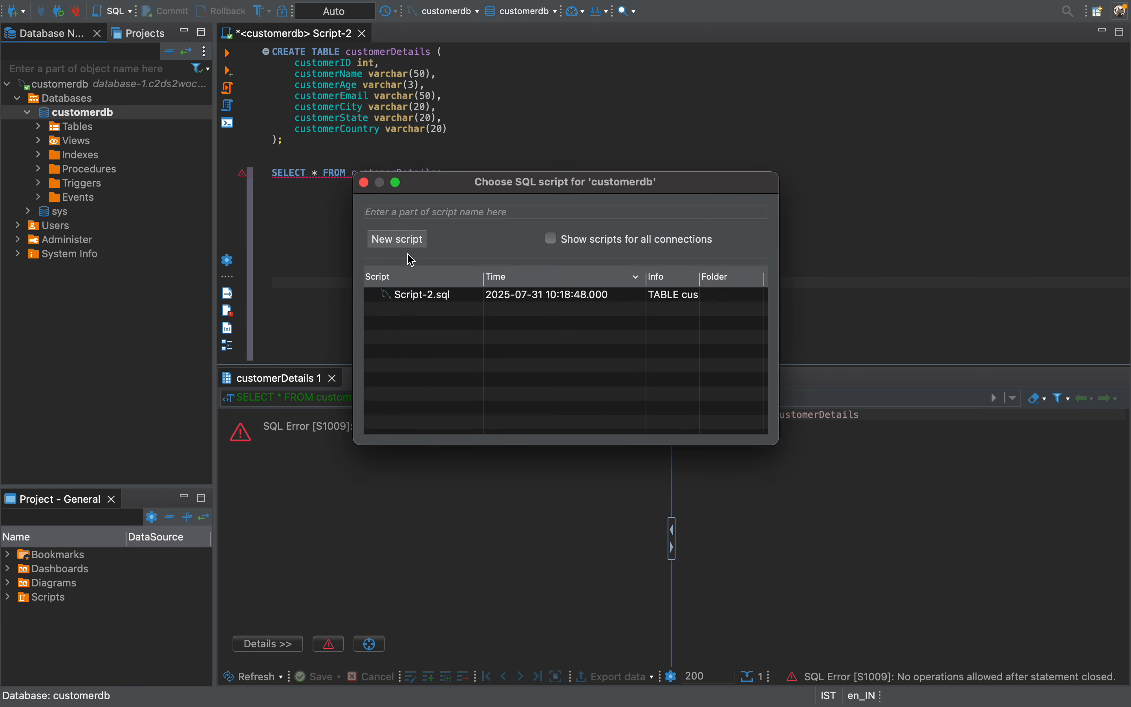
{"action": "left_click", "coordinate": [398, 244]}
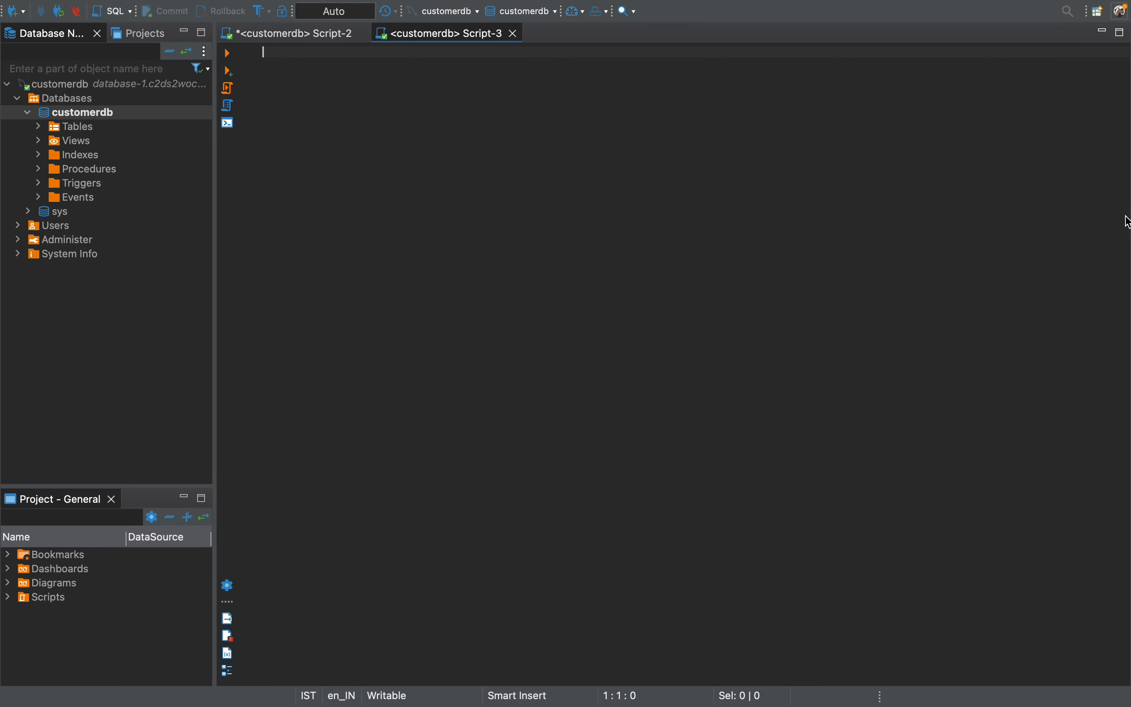
Copy the CREATE TABLE customerDetails statement from Script-2 into the empty Script-3.
{"action": "left_click", "coordinate": [266, 37]}
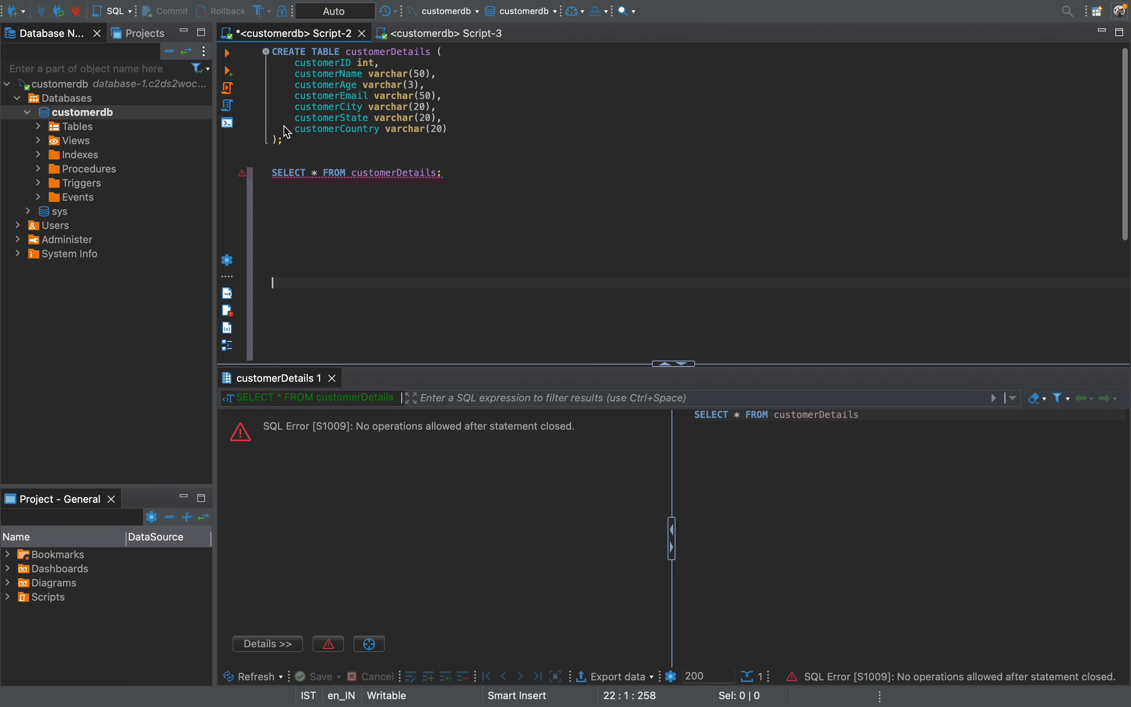
{"action": "left_click", "coordinate": [354, 135]}
{"action": "left_click_drag", "start_coordinate": [301, 146], "coordinate": [257, 59]}
{"action": "key", "text": "super+c"}
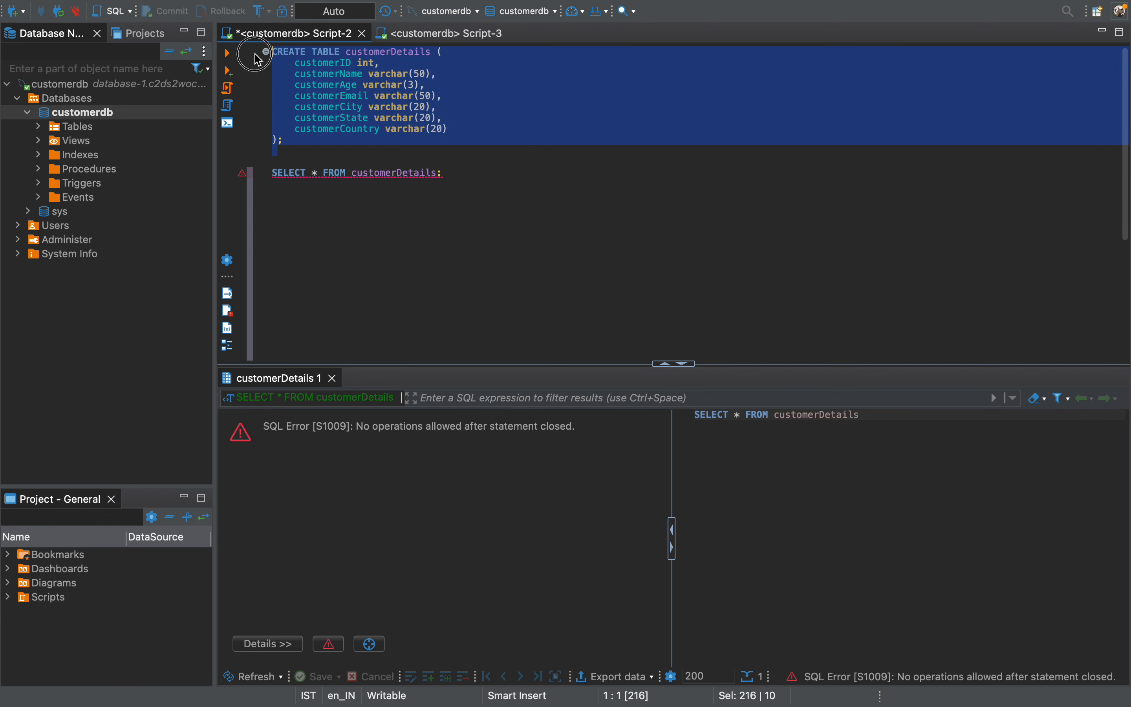
{"action": "left_click", "coordinate": [428, 39]}
{"action": "key", "text": "super+v"}
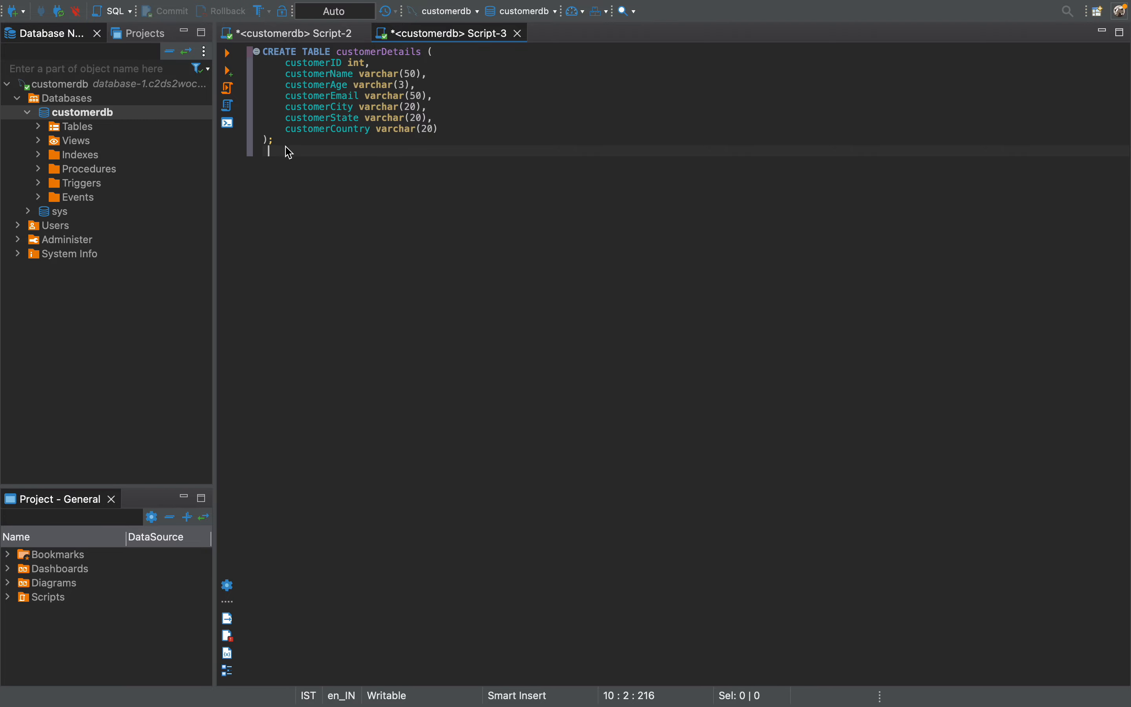
Switch to Chrome, review the properties in createCustomer_dataType.raml in the customer-details API project, and return to DBeaver.
{"action": "mouse_move", "coordinate": [606, 664]}
{"action": "left_click", "coordinate": [696, 669]}
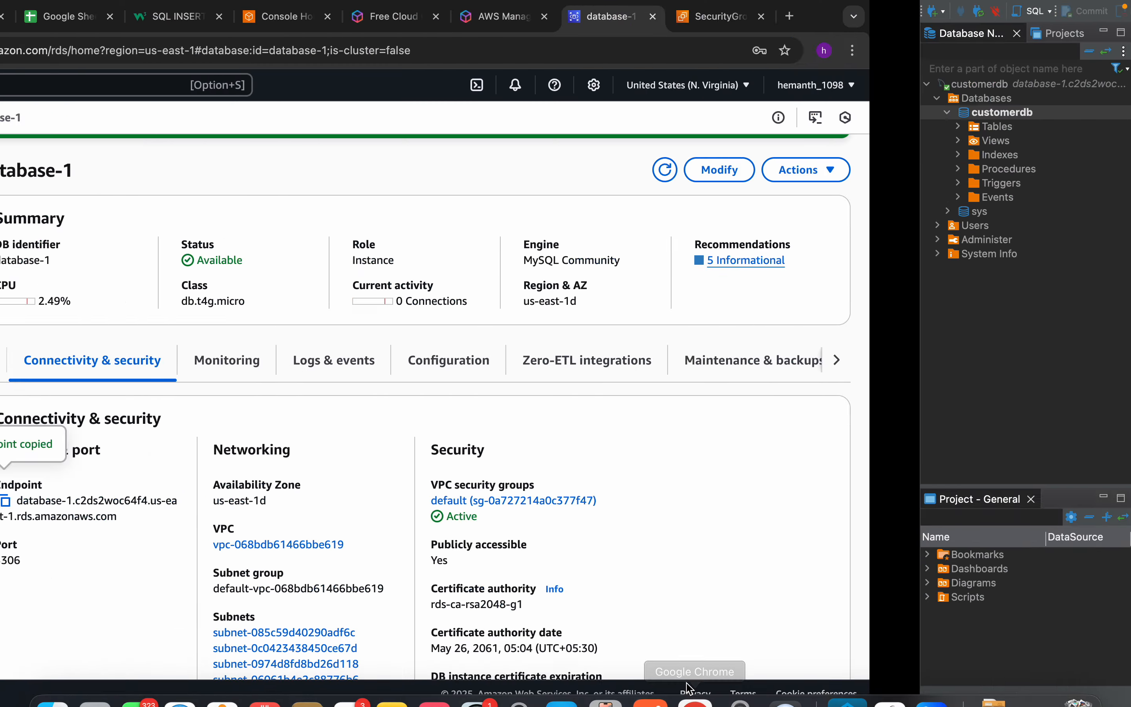
{"action": "left_click", "coordinate": [206, 17]}
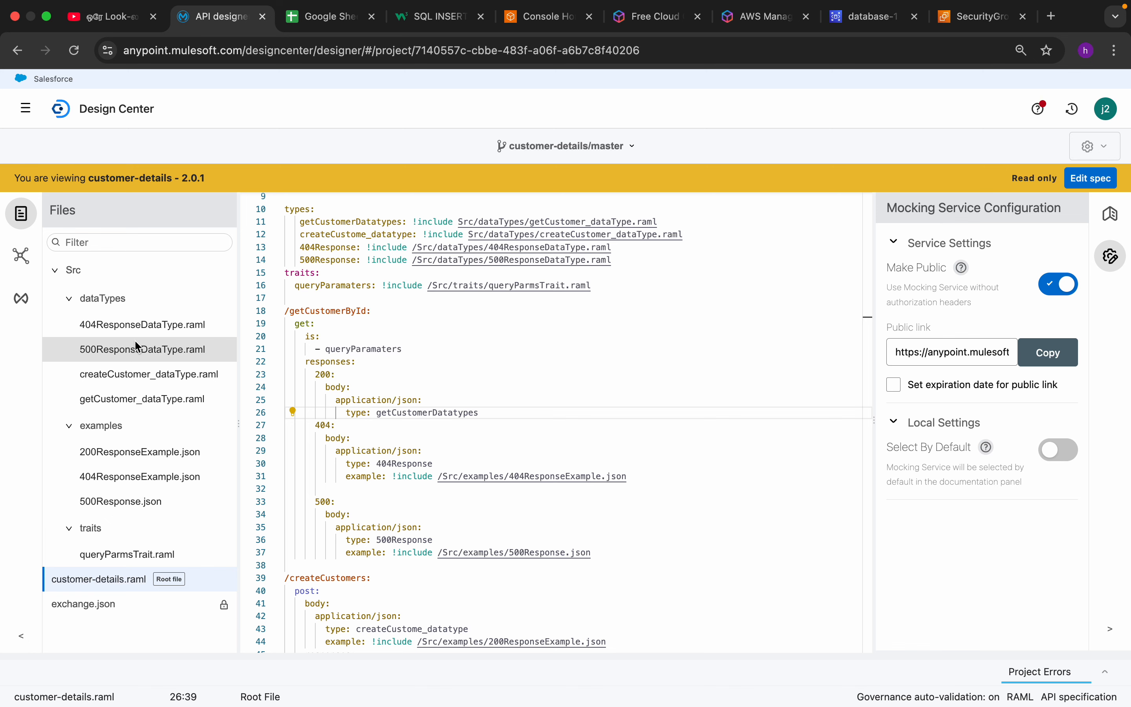
{"action": "left_click", "coordinate": [128, 373]}
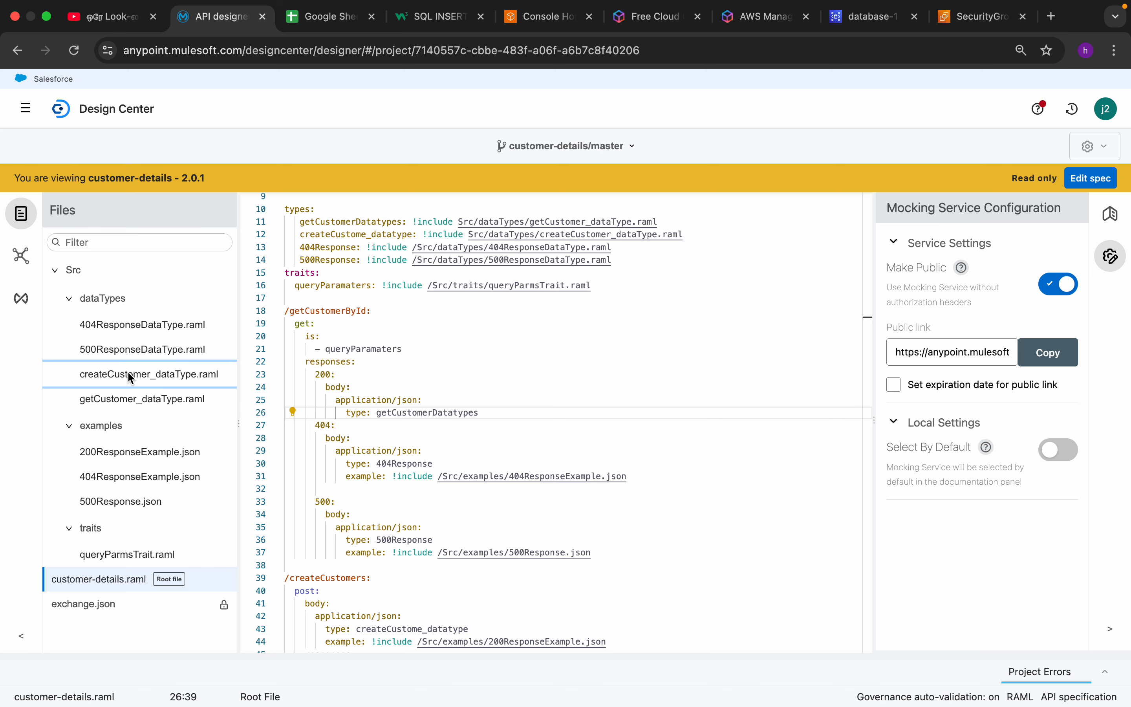
{"action": "left_click", "coordinate": [352, 456]}
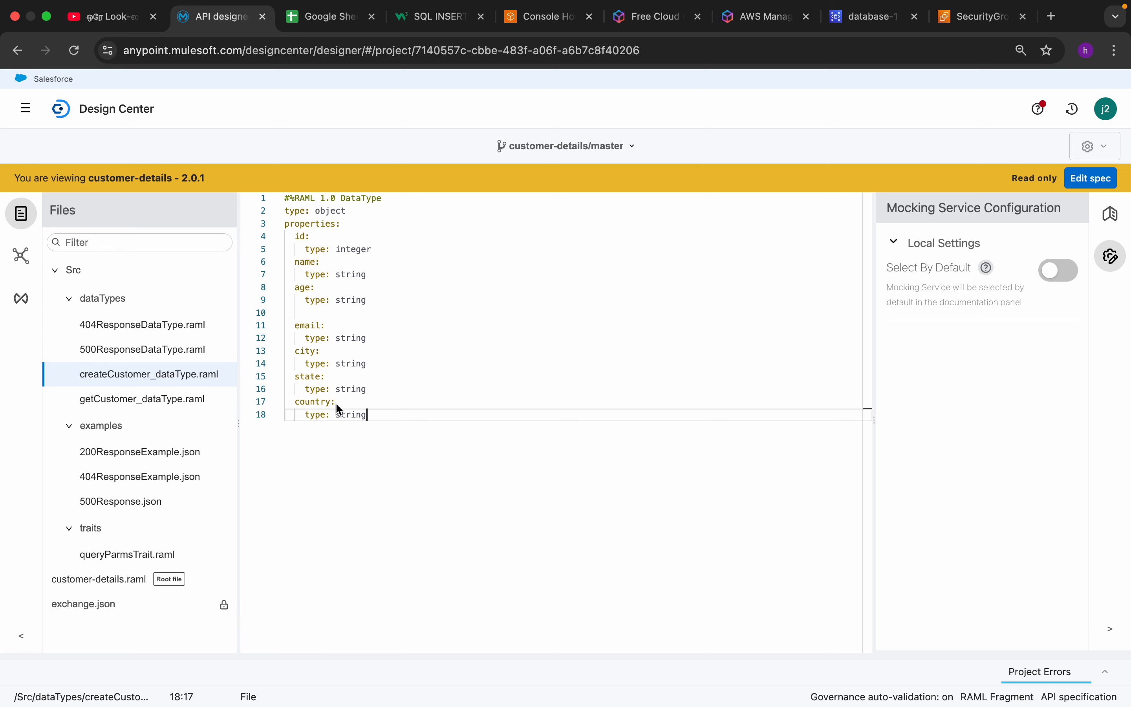
{"action": "key", "text": "ctrl+Right"}
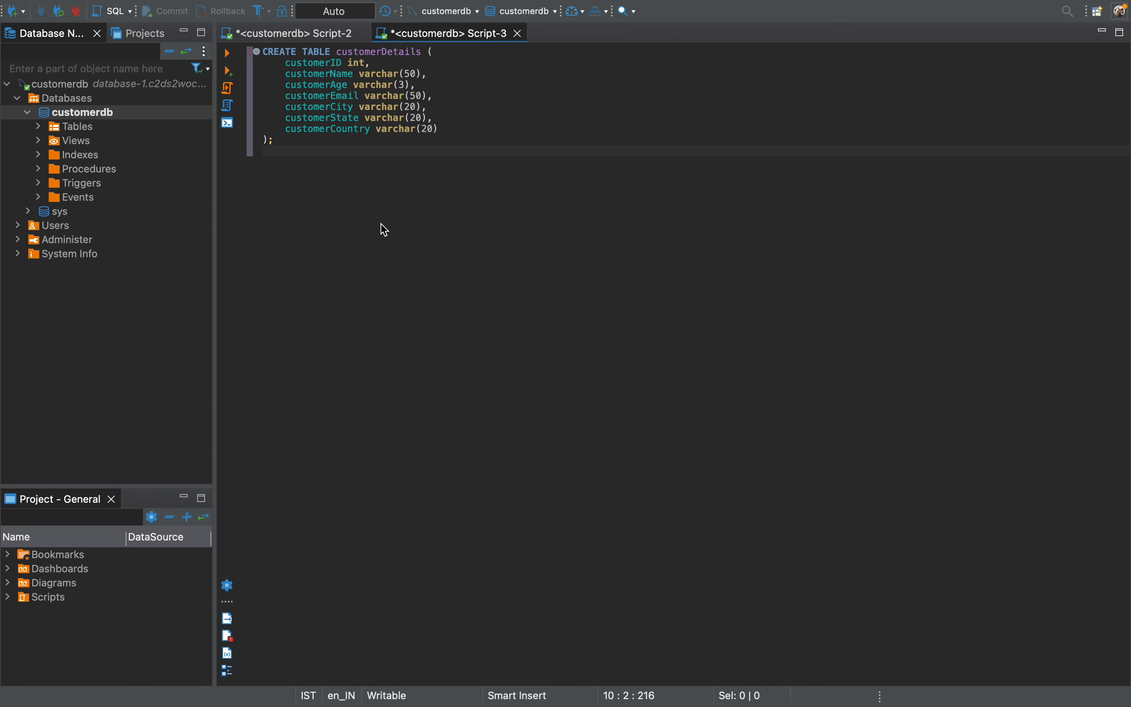
Examine the column names, data types and varchar lengths in Script-3's CREATE TABLE statement.
{"action": "double_click", "coordinate": [312, 66]}
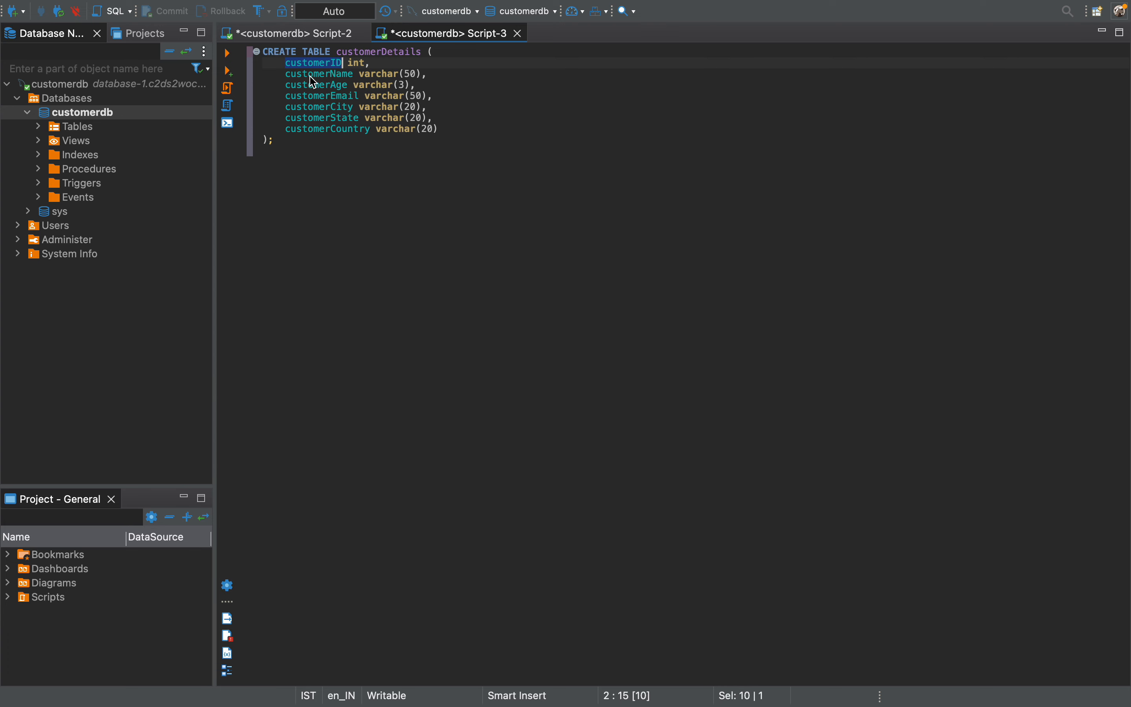
{"action": "double_click", "coordinate": [319, 75]}
{"action": "double_click", "coordinate": [324, 86]}
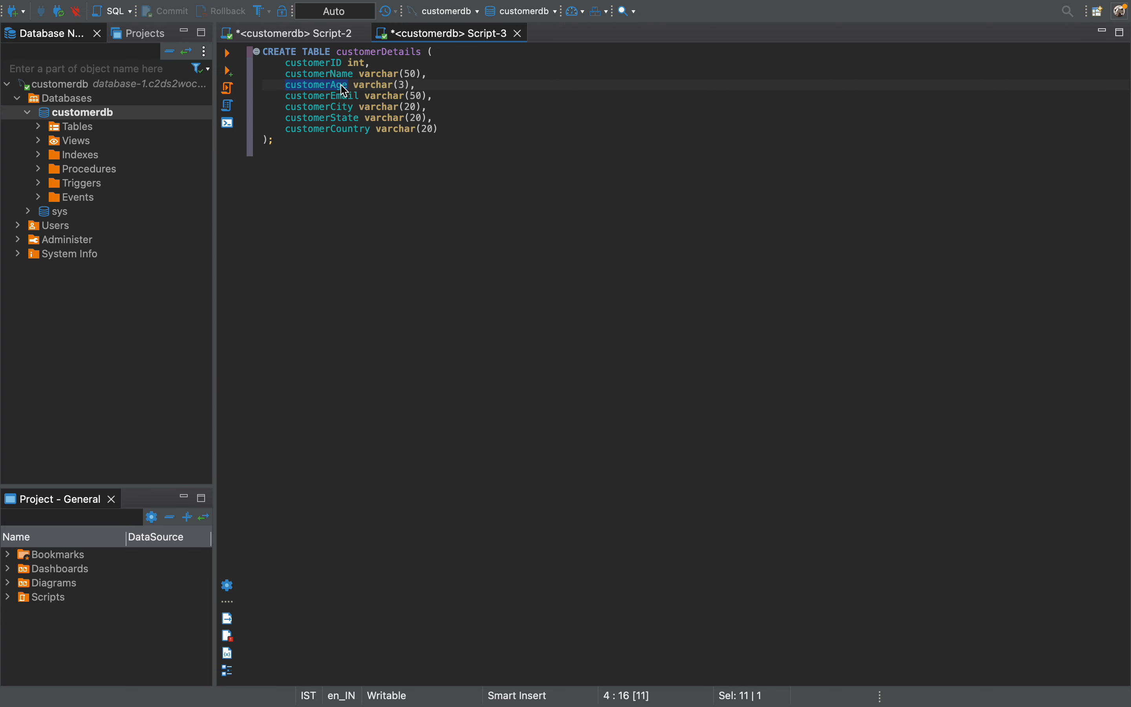
{"action": "left_click", "coordinate": [461, 89]}
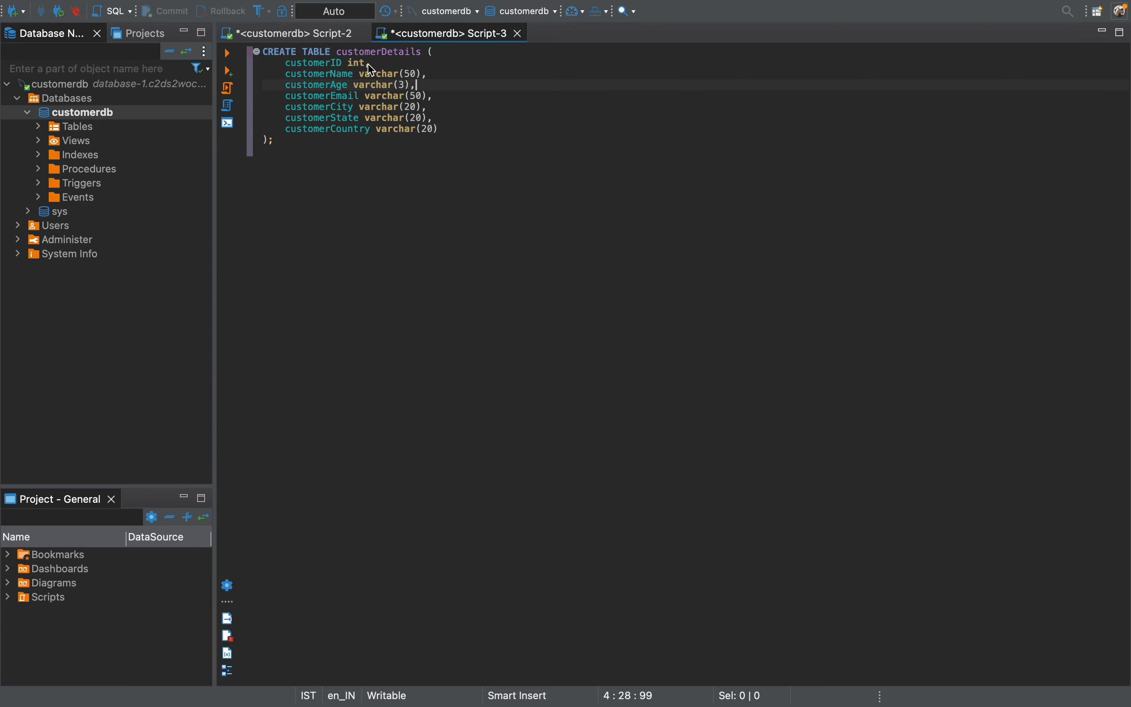
{"action": "double_click", "coordinate": [411, 75]}
{"action": "left_click", "coordinate": [458, 88]}
{"action": "left_click", "coordinate": [381, 169]}
{"action": "left_click_drag", "start_coordinate": [305, 156], "coordinate": [201, 44]}
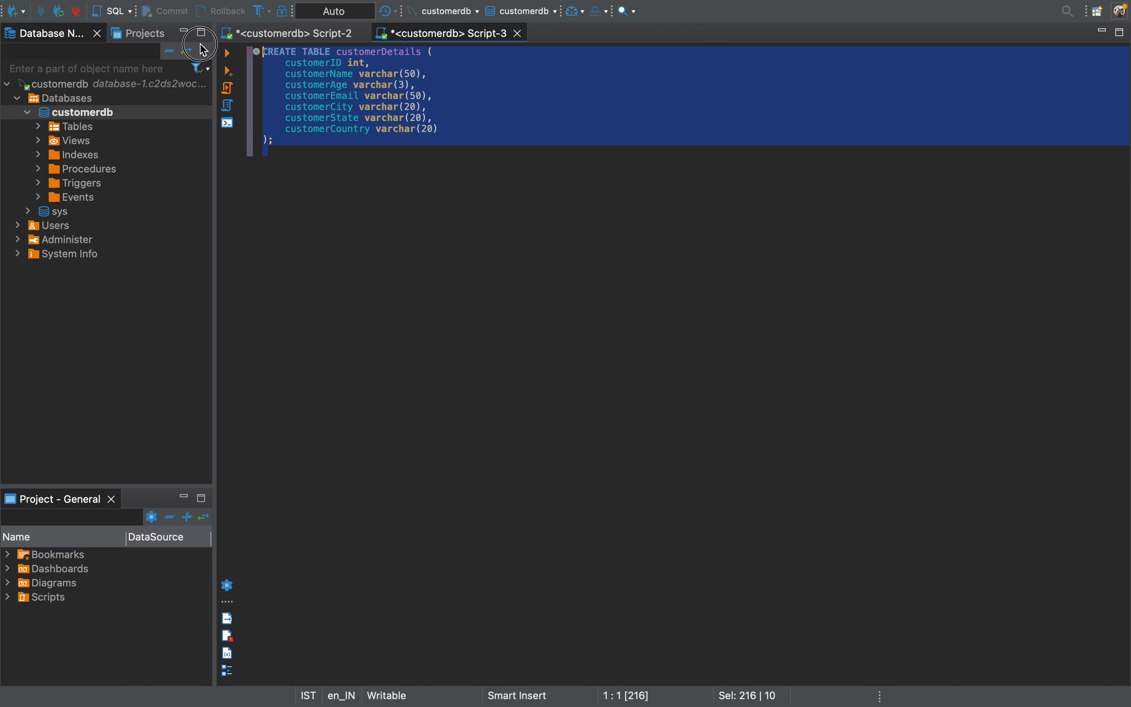
Rename the table in Script-3's CREATE TABLE statement to employee_details and select the whole statement.
{"action": "double_click", "coordinate": [352, 55]}
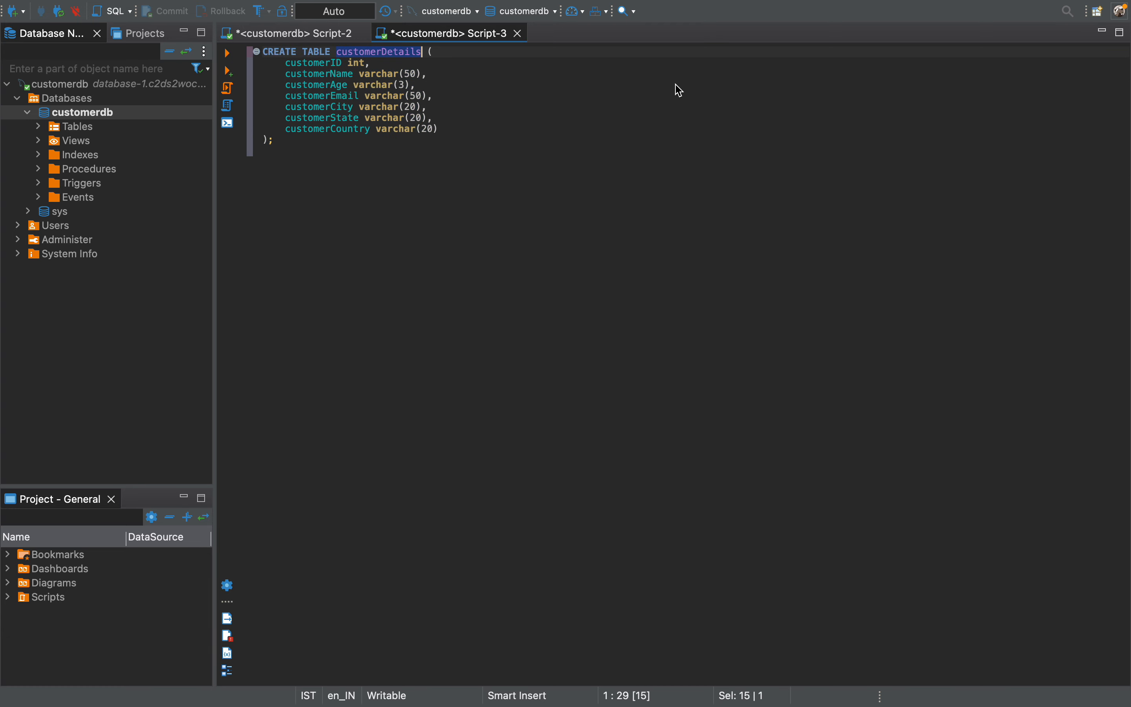
{"action": "type", "text": "employe"}
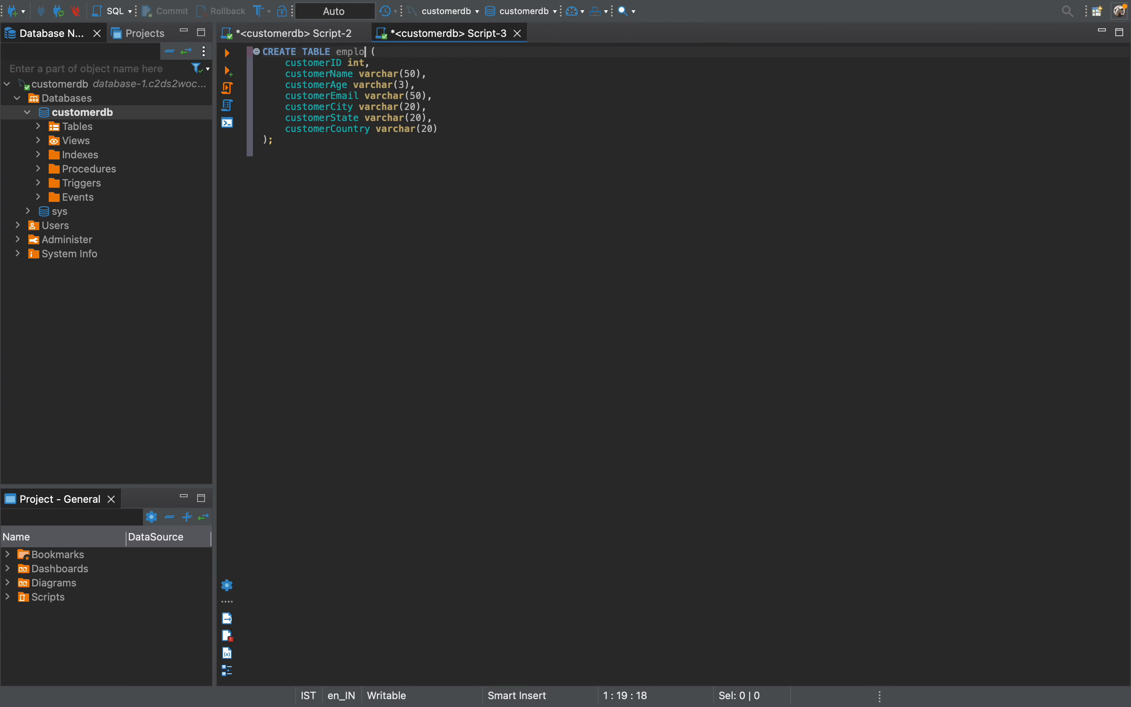
{"action": "type", "text": "e_details"}
{"action": "left_click_drag", "start_coordinate": [298, 184], "coordinate": [229, 53]}
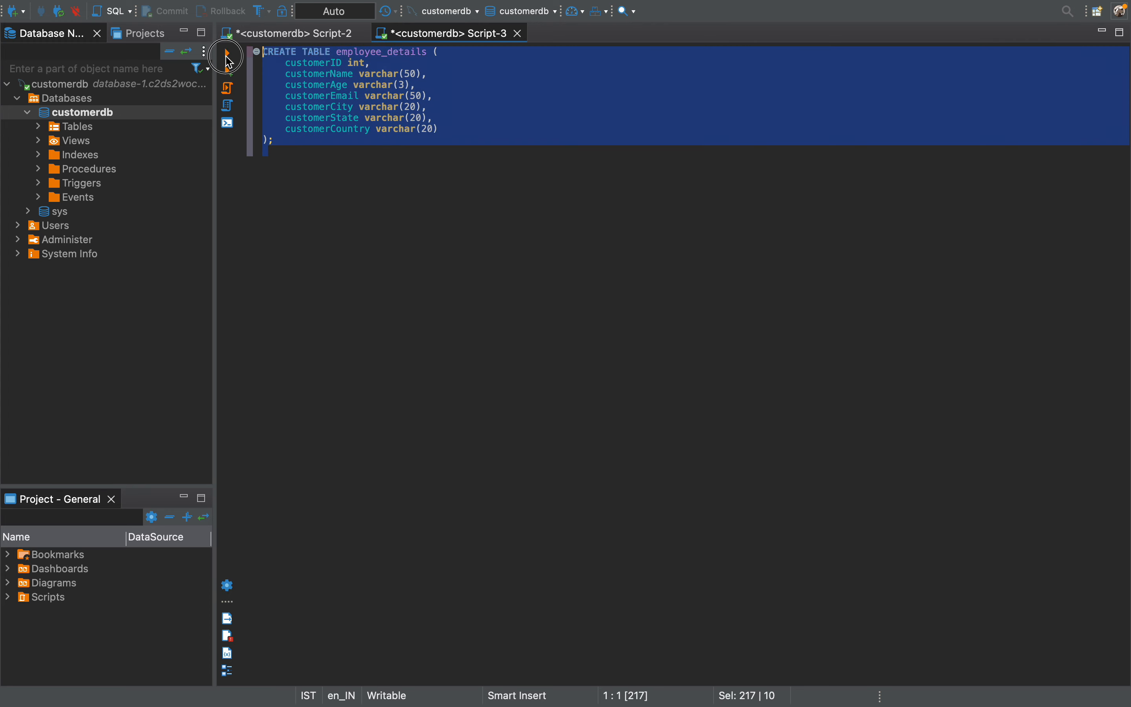